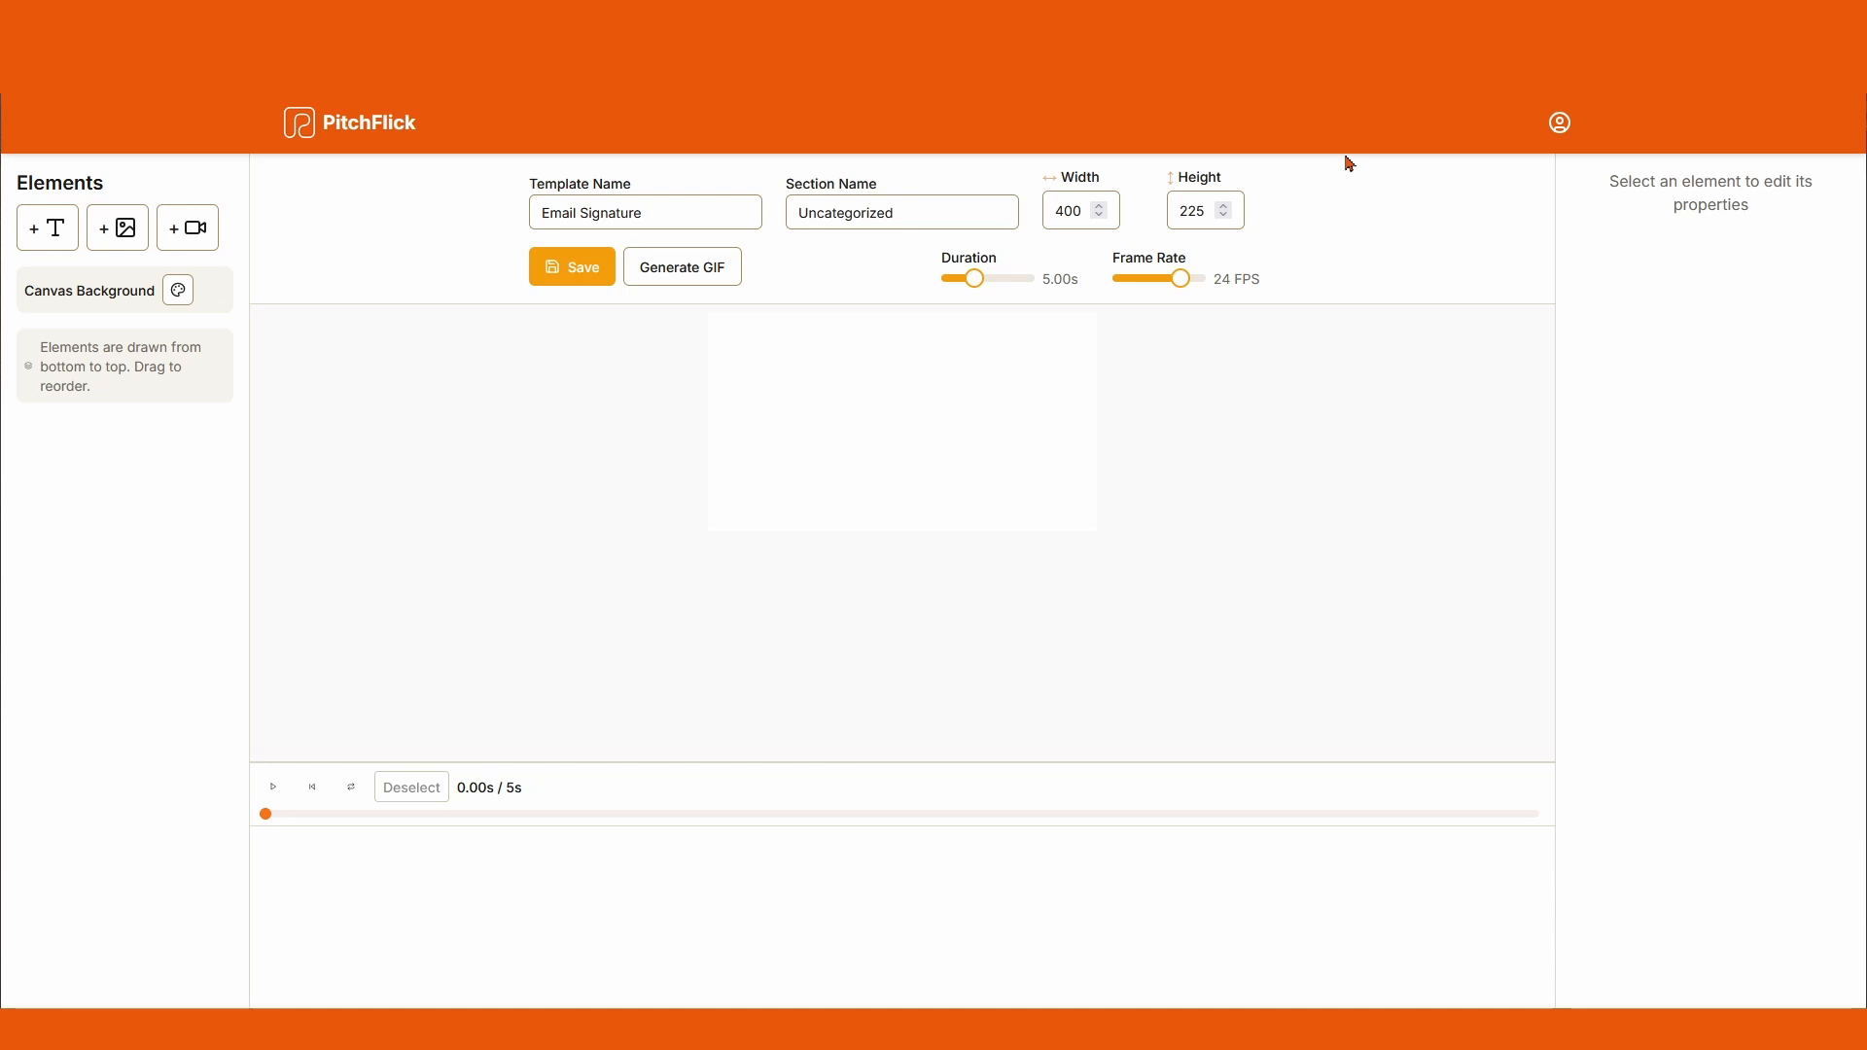
Step: Set the canvas size to 600 wide by 75 high
{"action": "double_click", "coordinate": [1086, 208]}
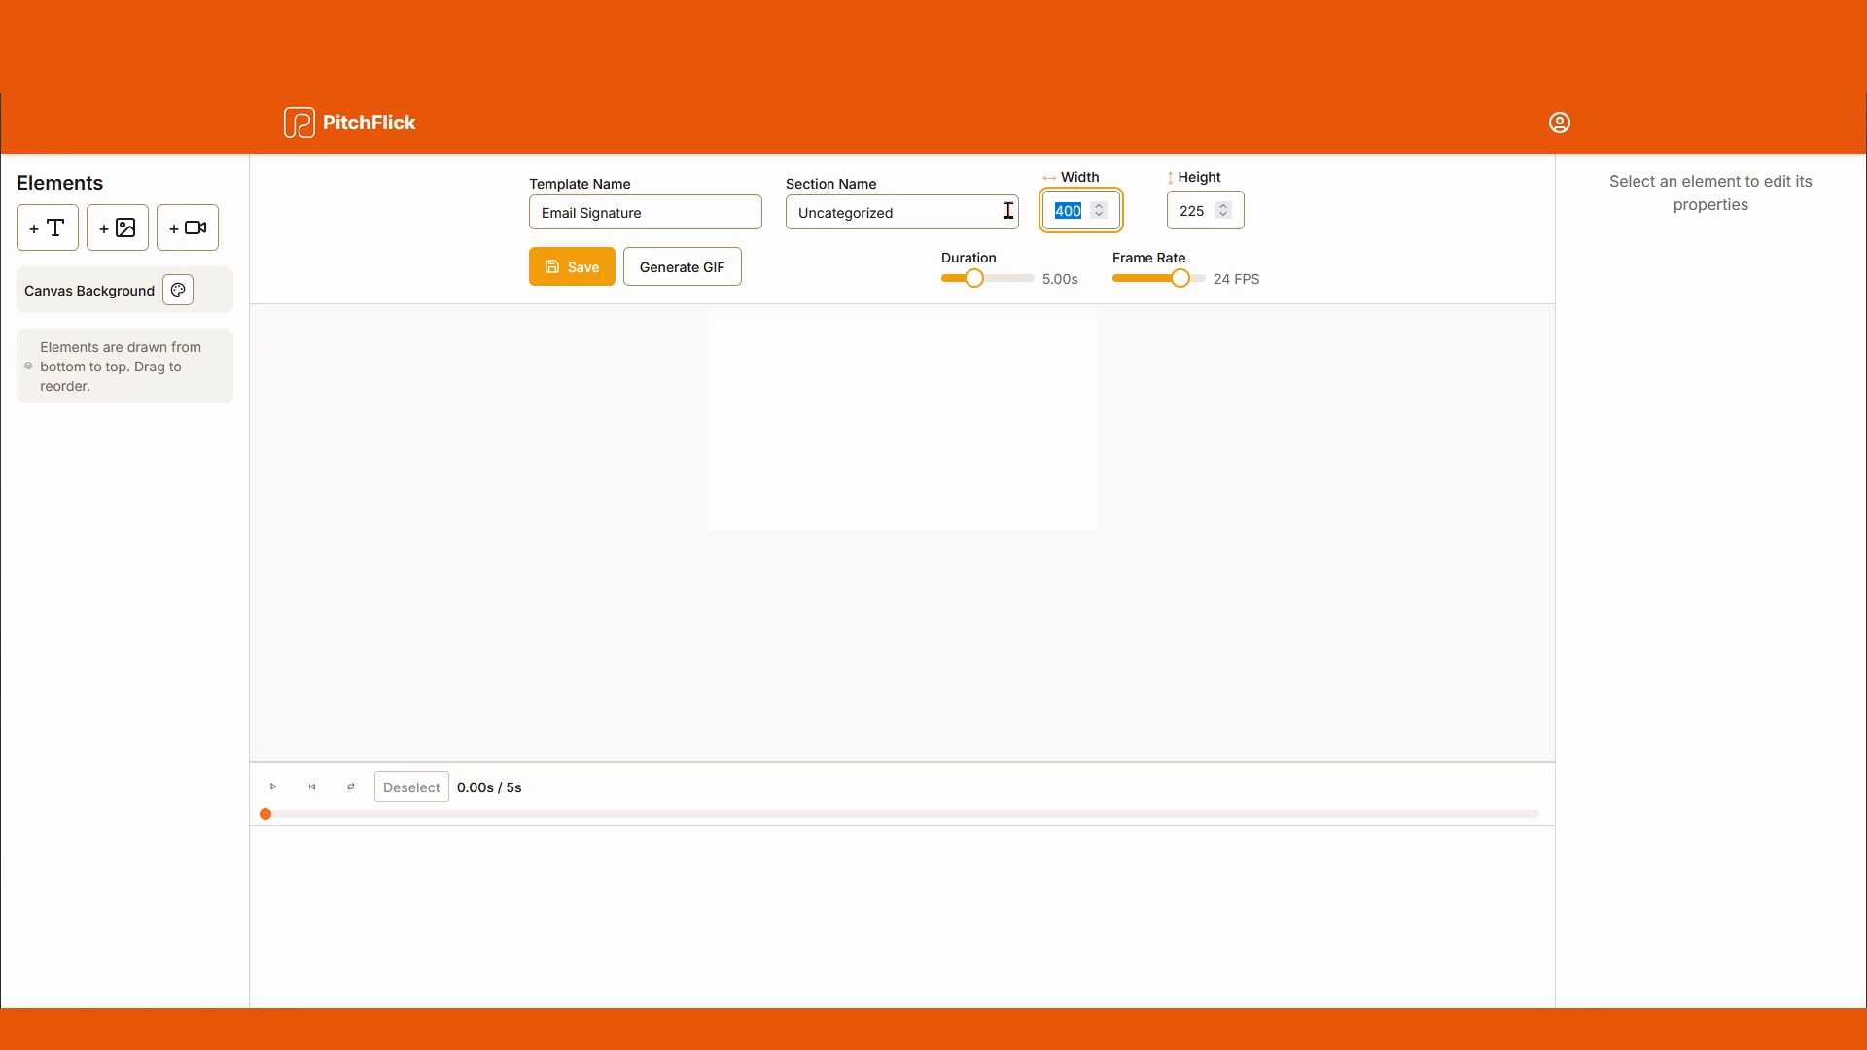
{"action": "type", "text": "600"}
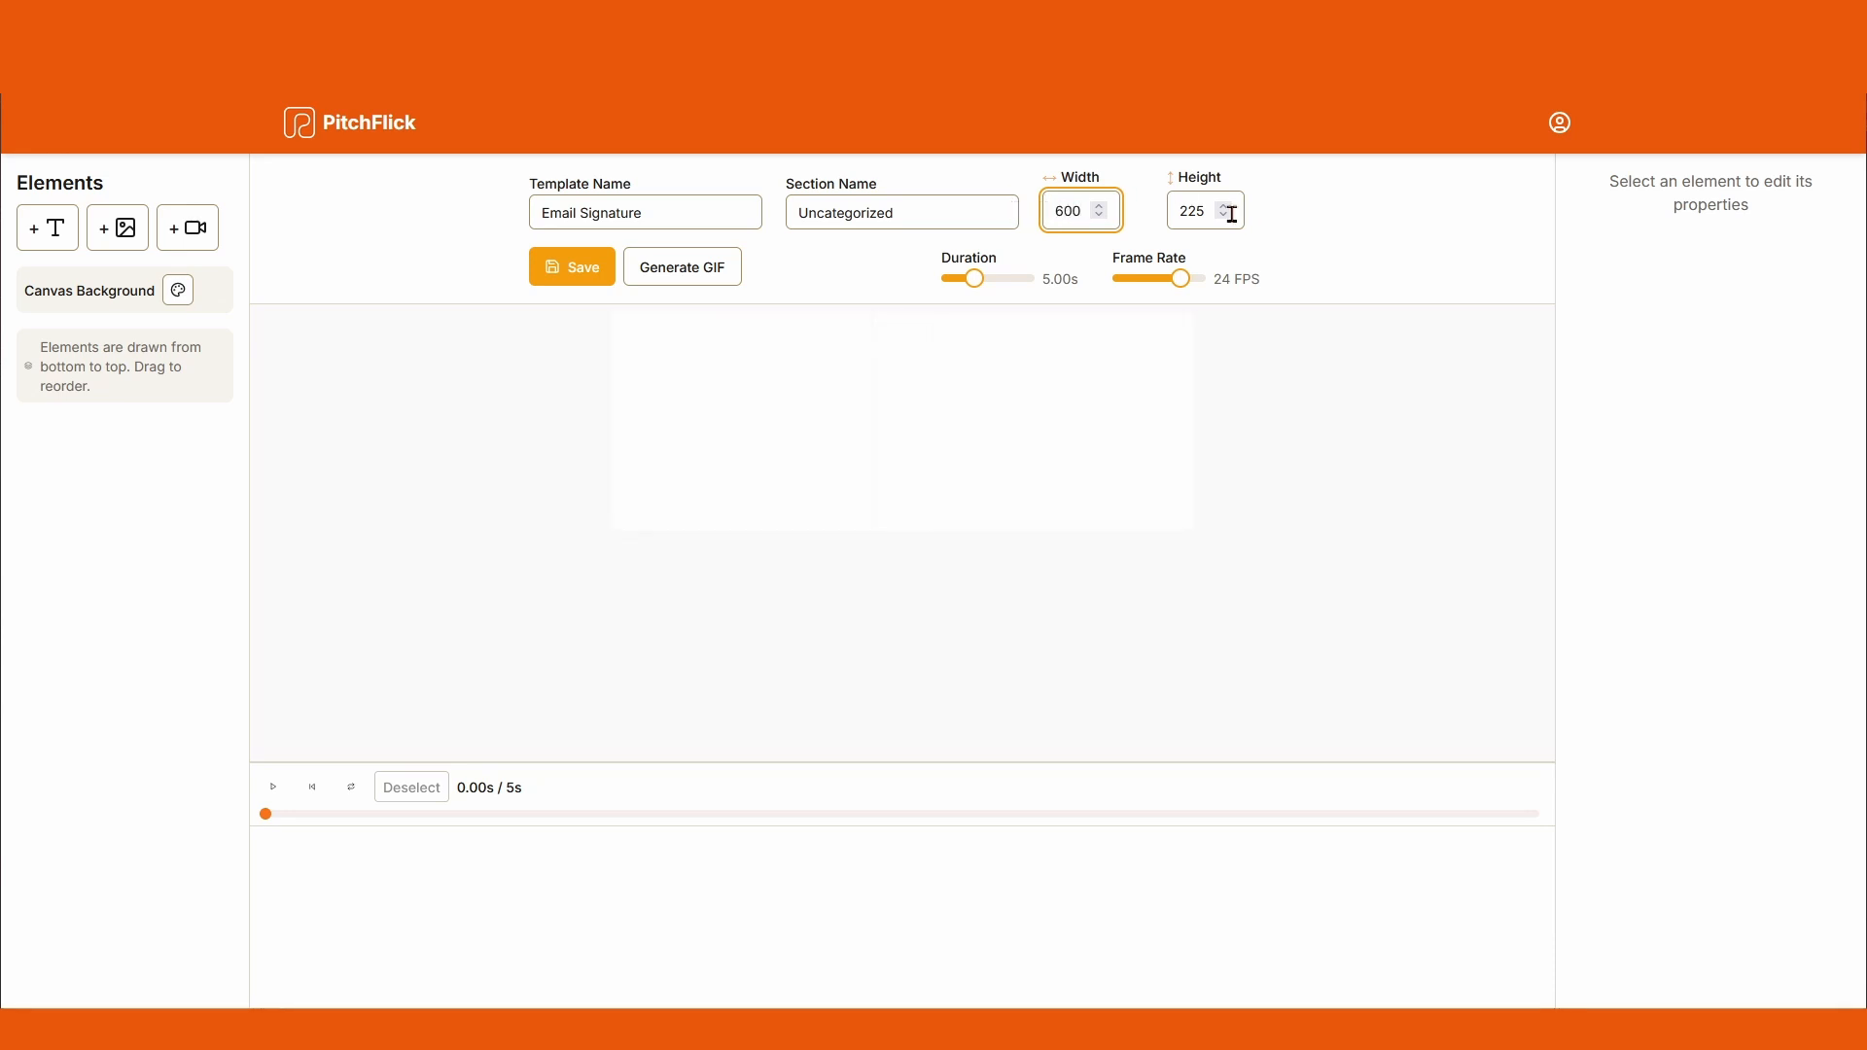
{"action": "key", "text": "Tab"}
{"action": "type", "text": "1"}
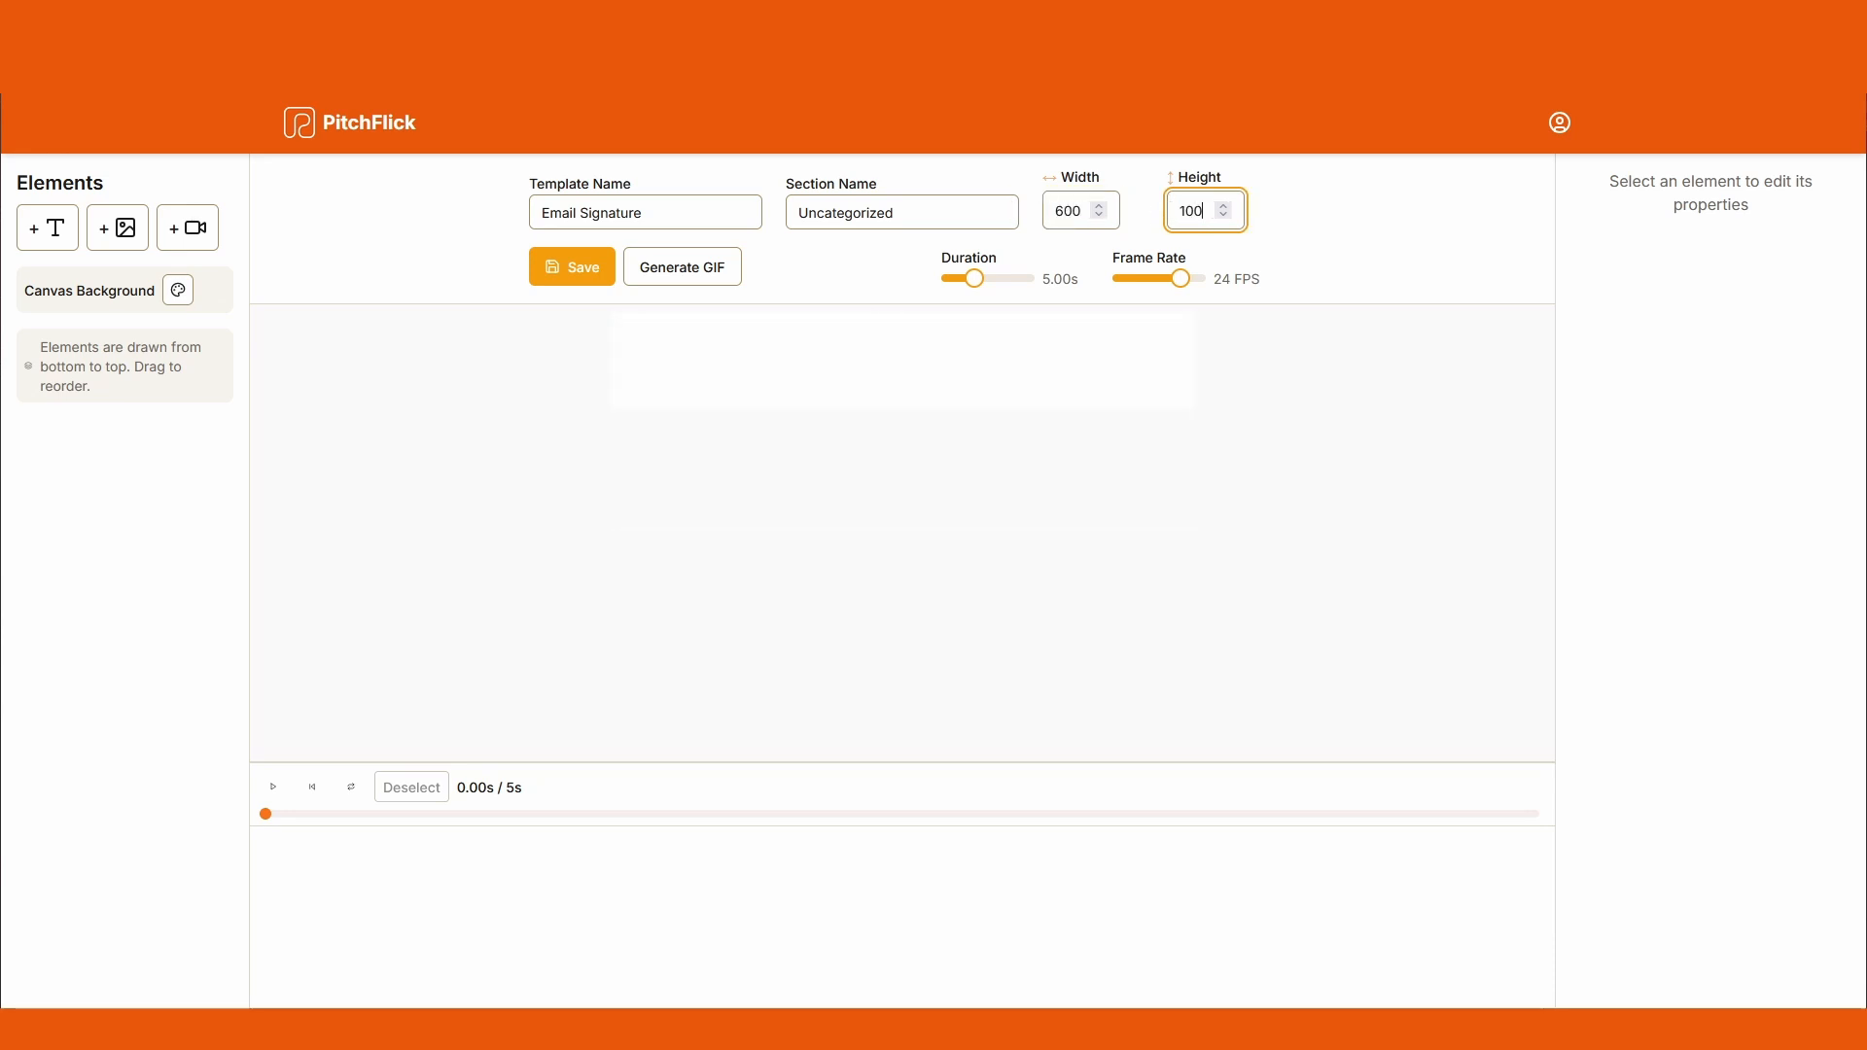
{"action": "type", "text": "00"}
{"action": "left_click_drag", "start_coordinate": [1201, 208], "coordinate": [1154, 206]}
{"action": "type", "text": "75"}
Step: Set the canvas background color to #ea580c
{"action": "left_click", "coordinate": [178, 289]}
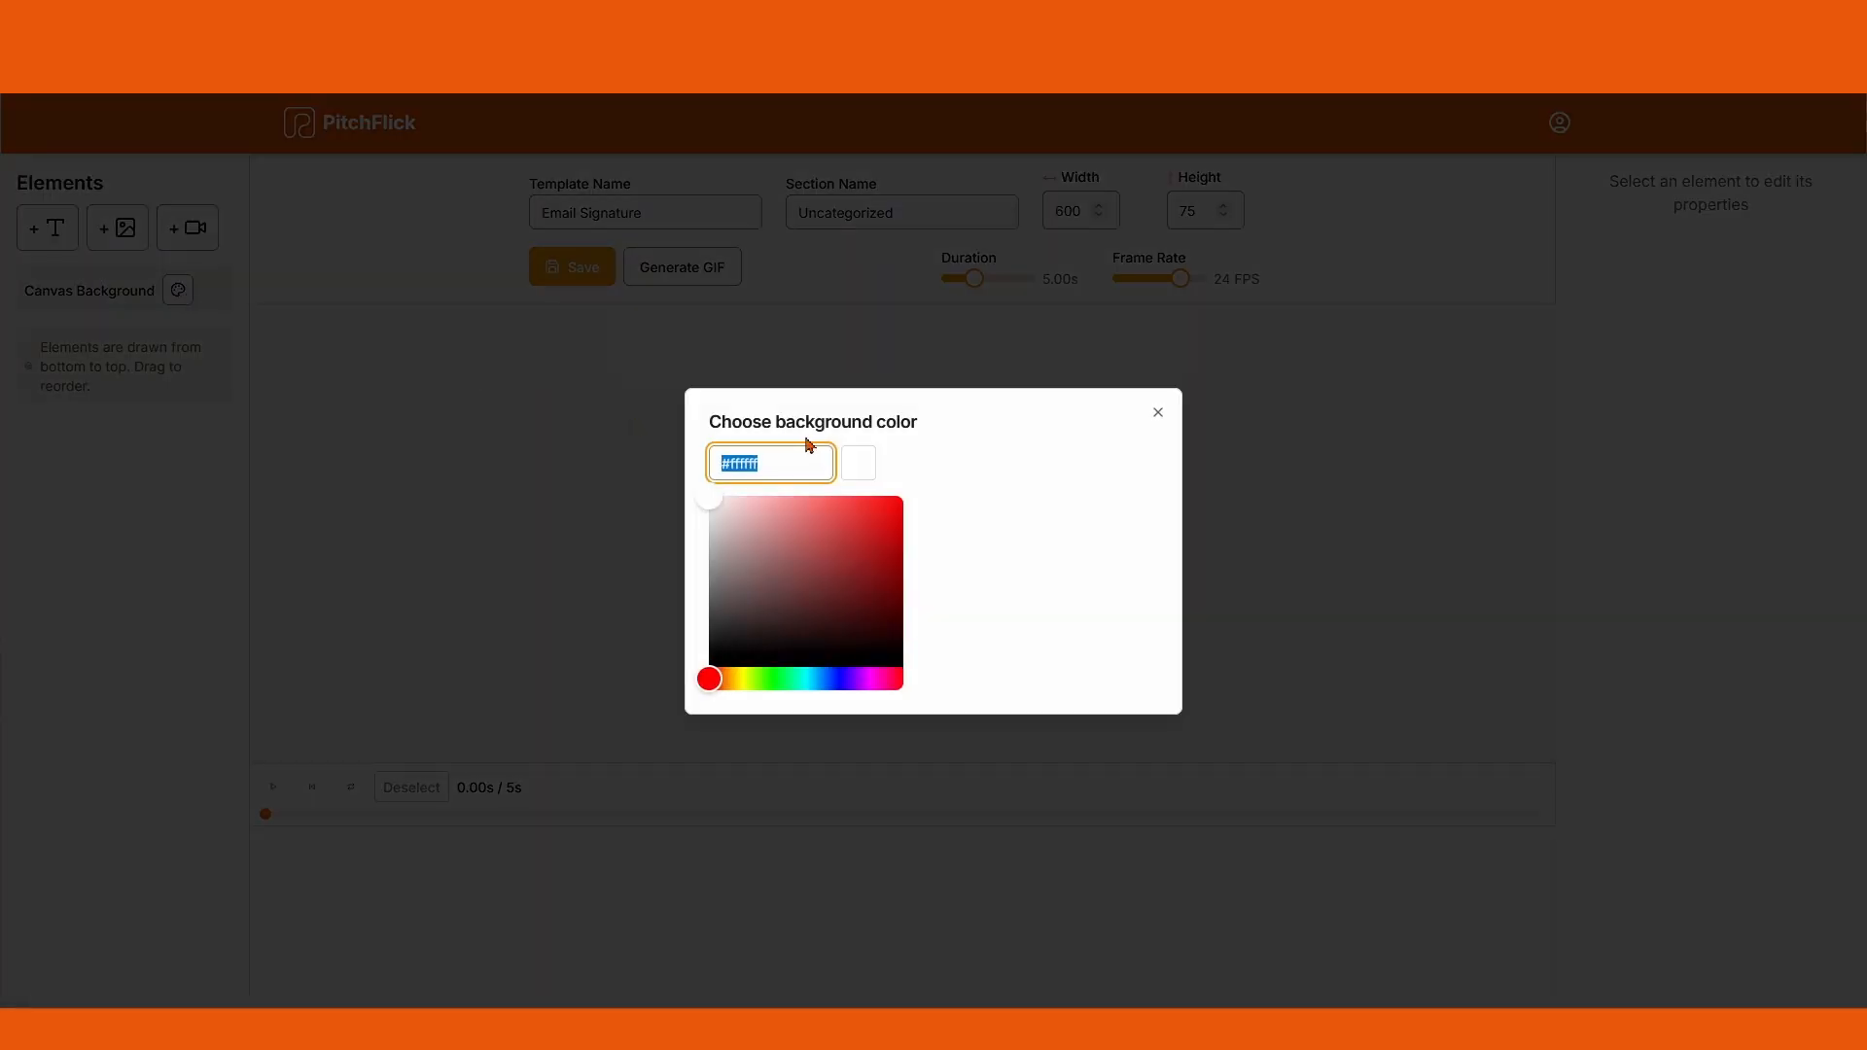
{"action": "type", "text": "#ea580c"}
{"action": "left_click", "coordinate": [1158, 417]}
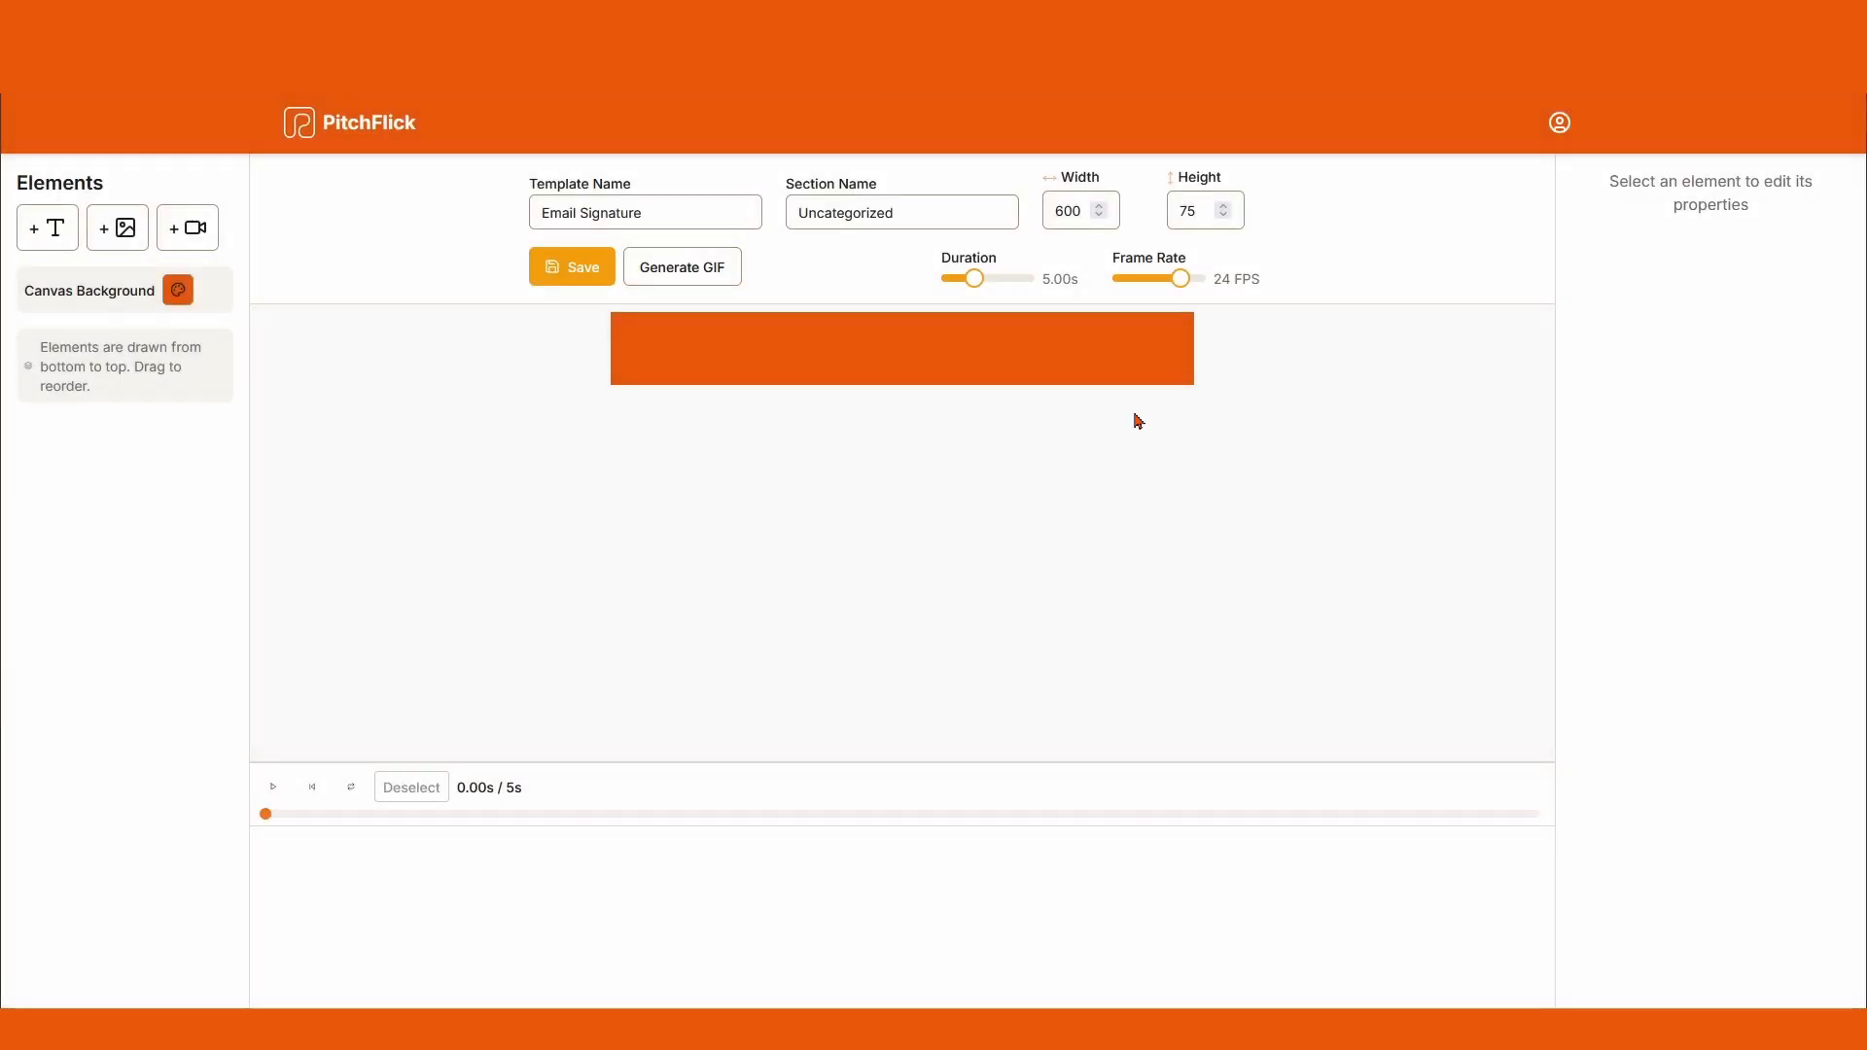
Step: Add a text element and an image element to the canvas, and reduce the image size to 9
{"action": "left_click", "coordinate": [49, 228]}
{"action": "left_click", "coordinate": [124, 236]}
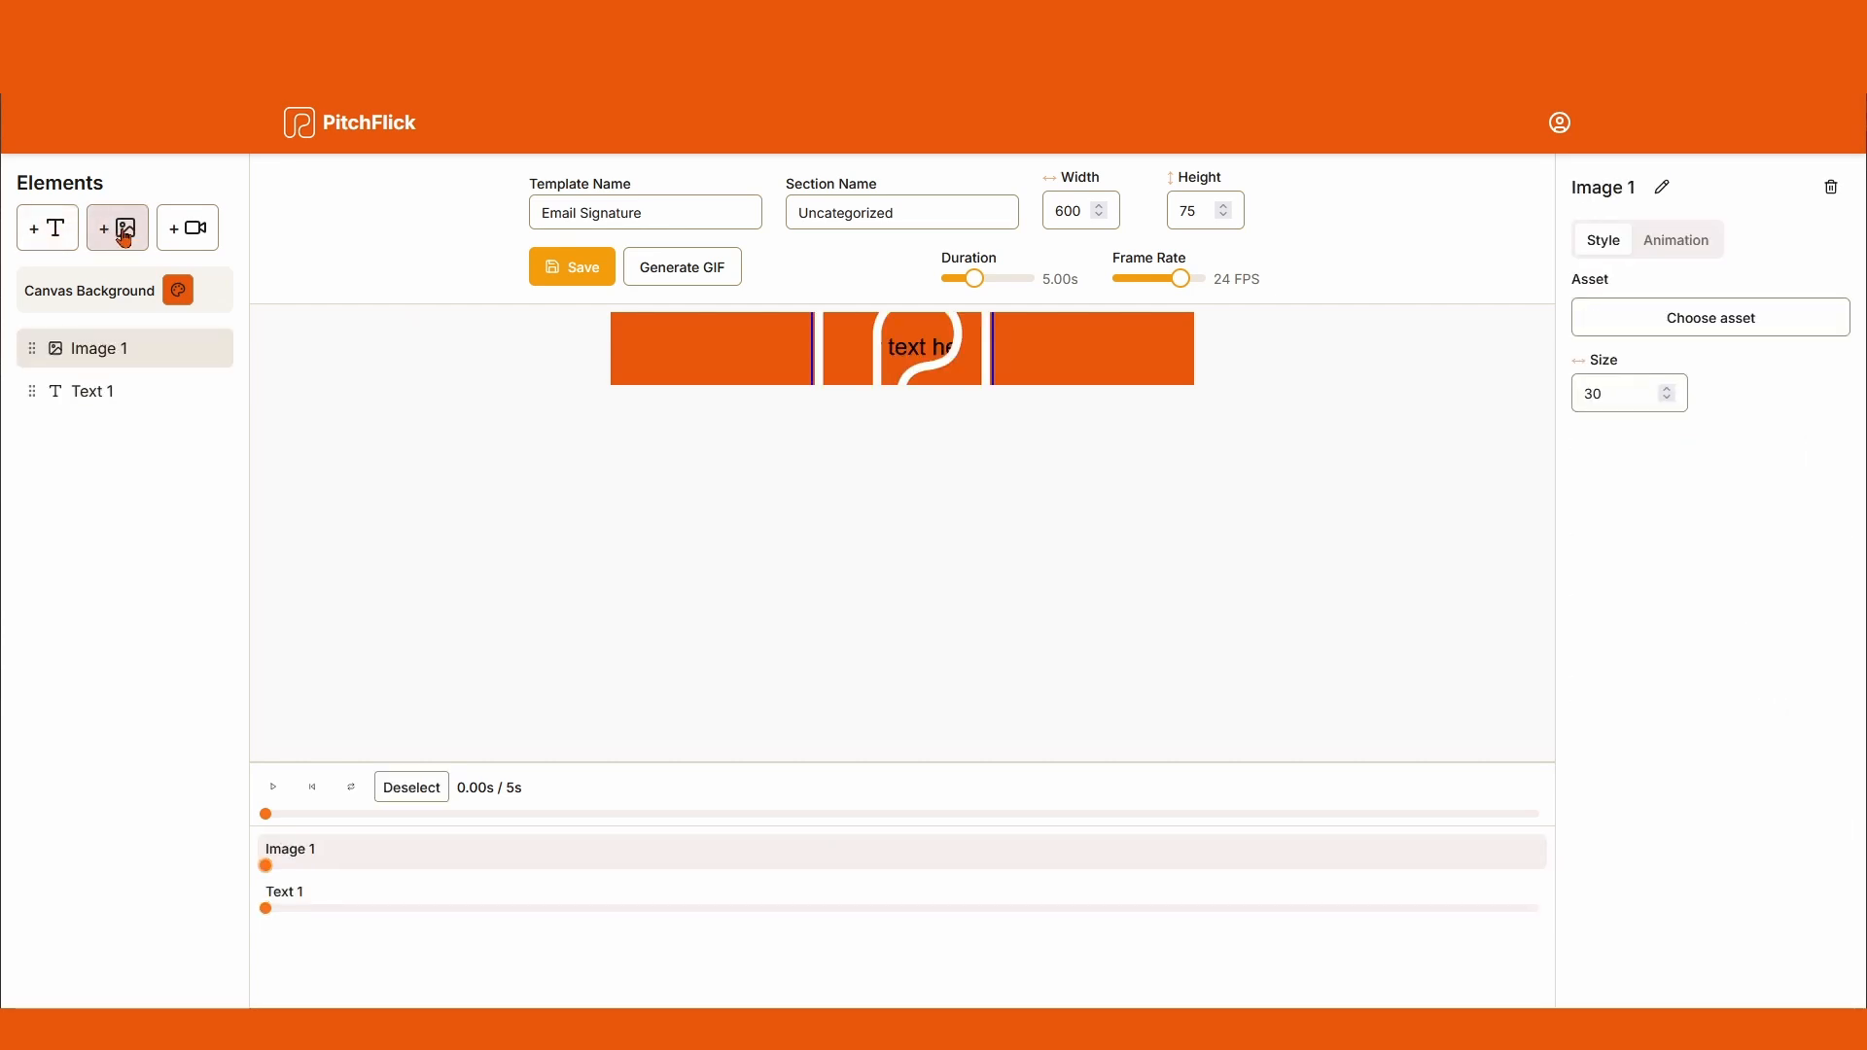
{"action": "left_click_drag", "start_coordinate": [1600, 362], "coordinate": [1589, 361]}
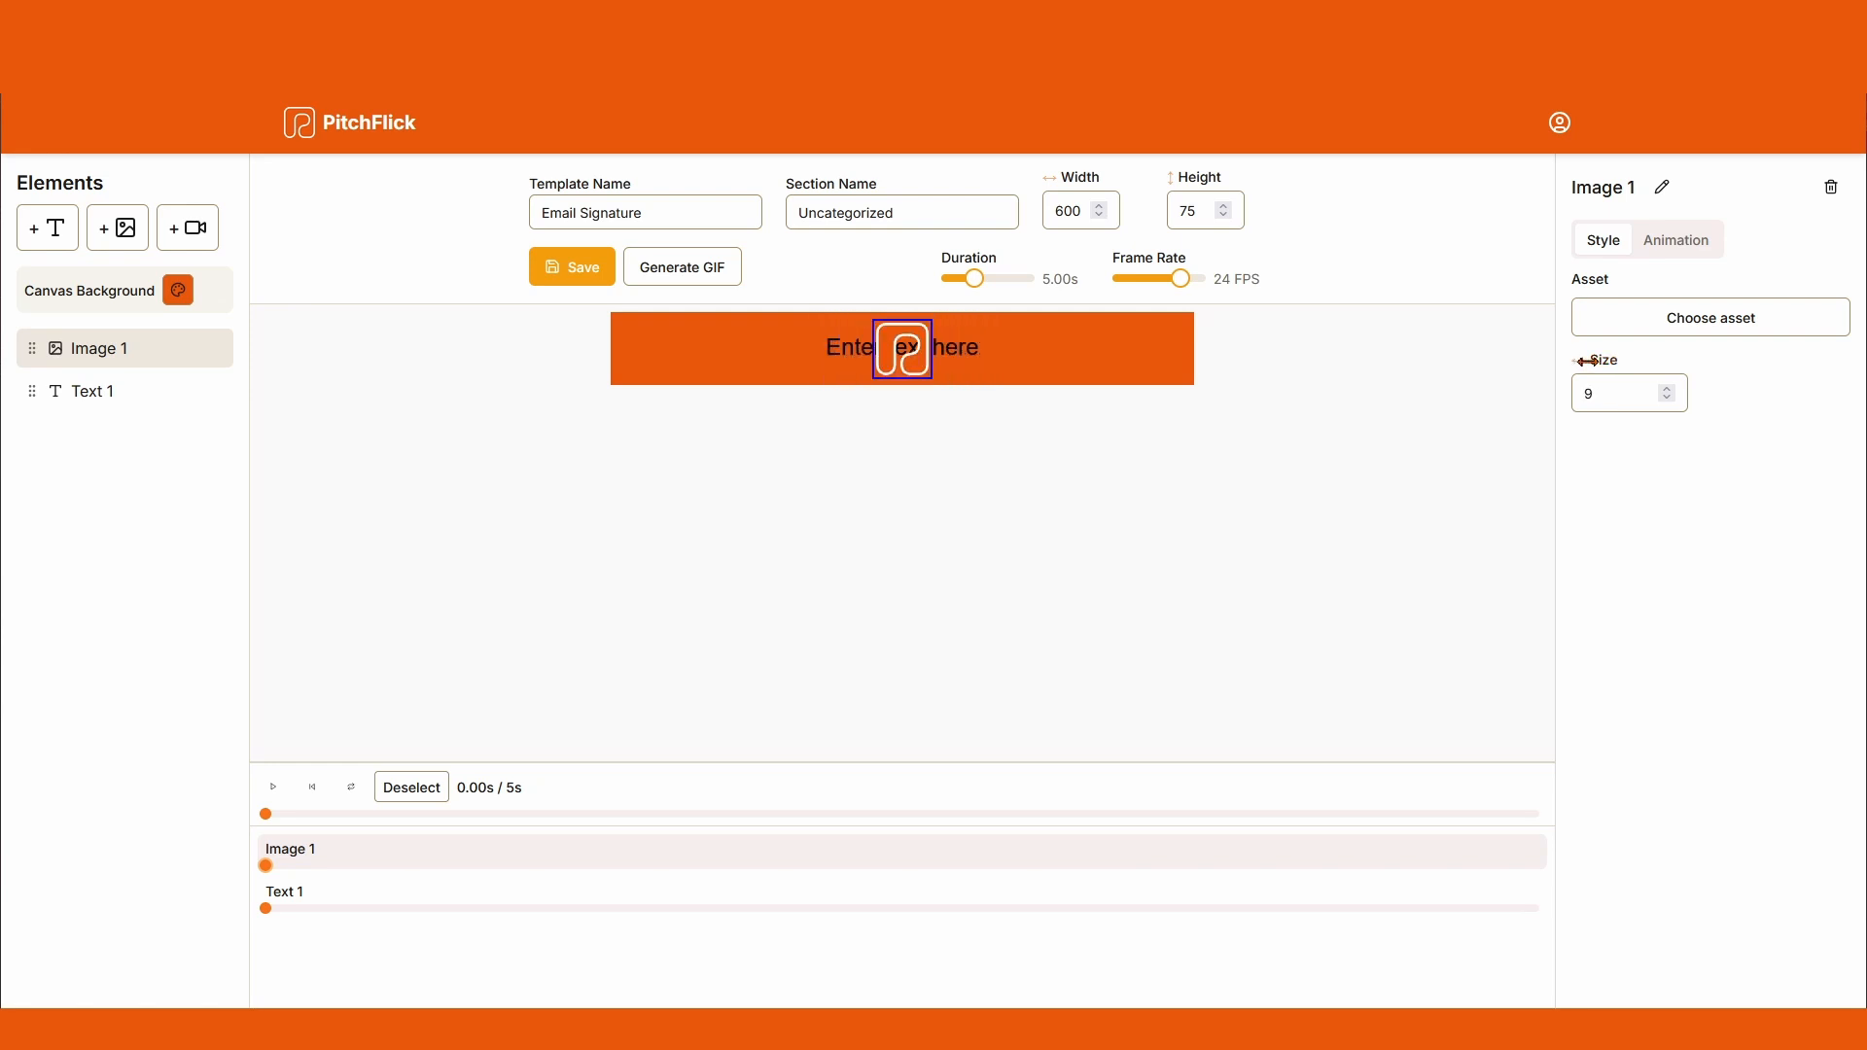
Step: Move the text element to a horizontal position of 23%, clear of the logo image
{"action": "left_click", "coordinate": [88, 390]}
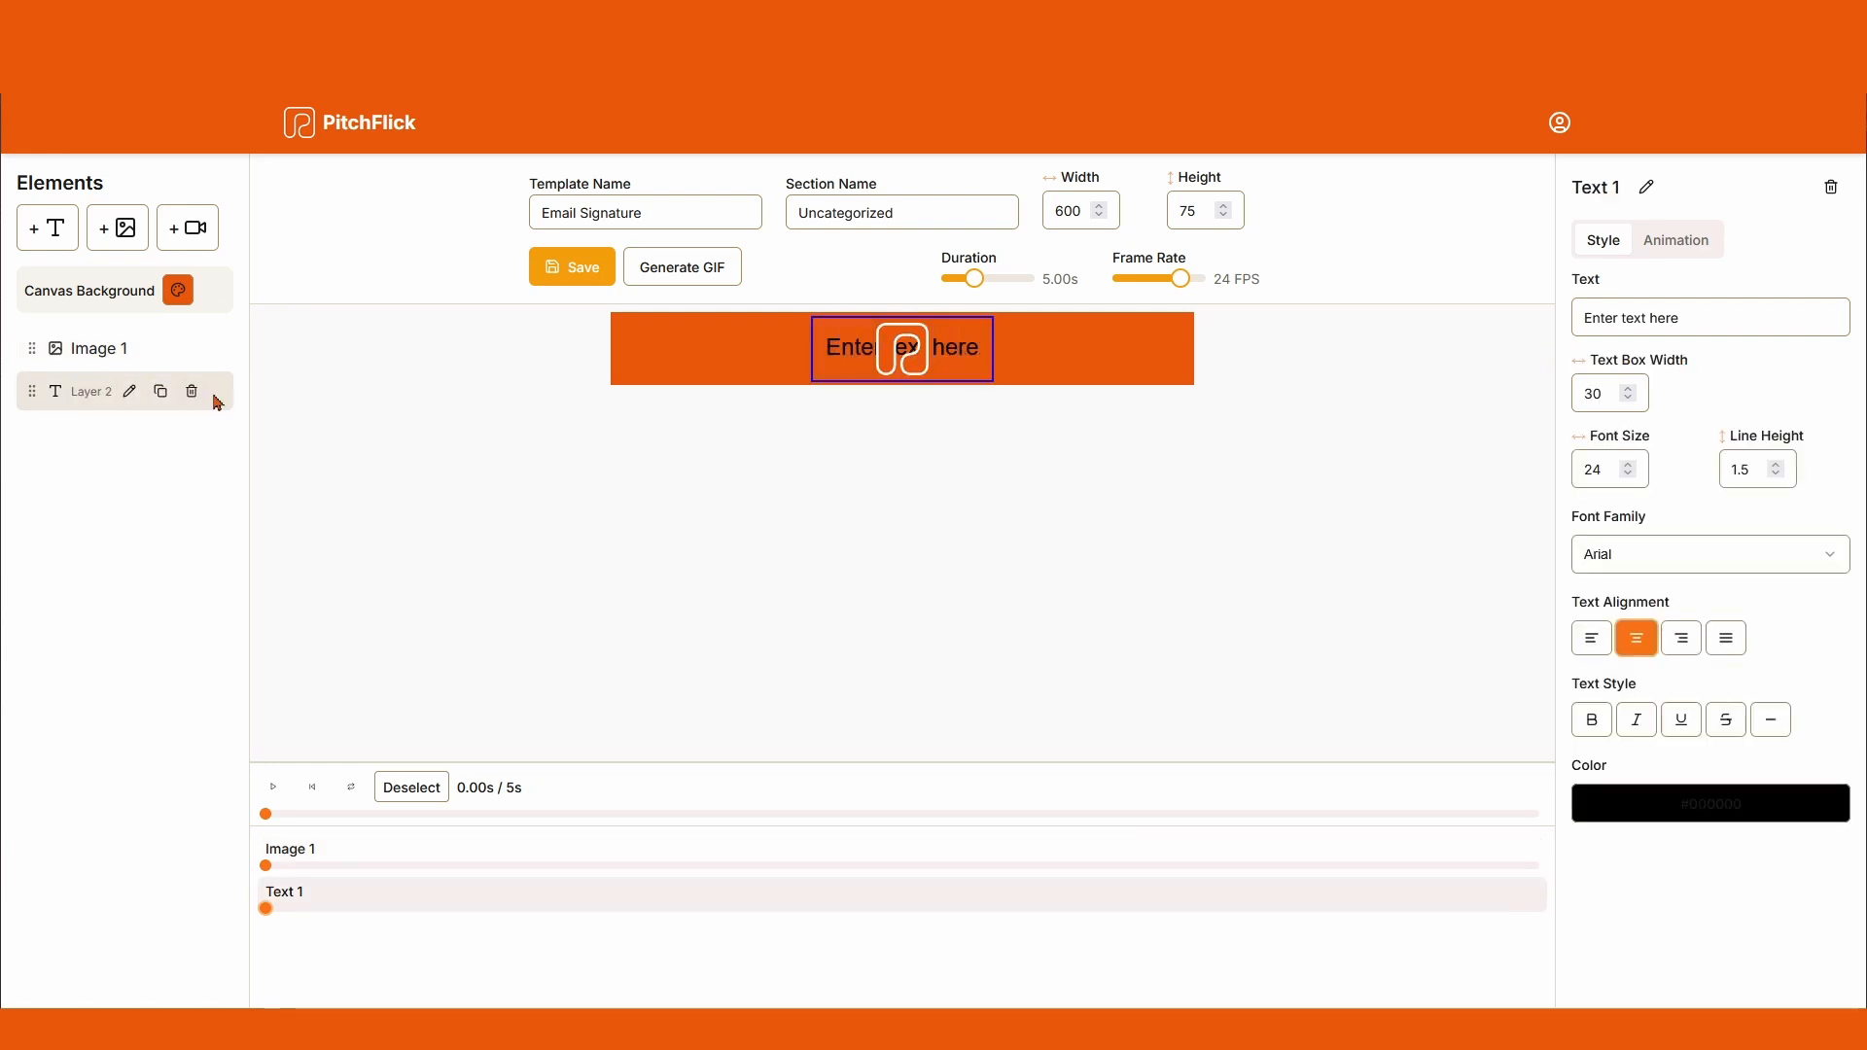
{"action": "left_click", "coordinate": [1676, 240]}
{"action": "left_click_drag", "start_coordinate": [1626, 331], "coordinate": [1589, 336]}
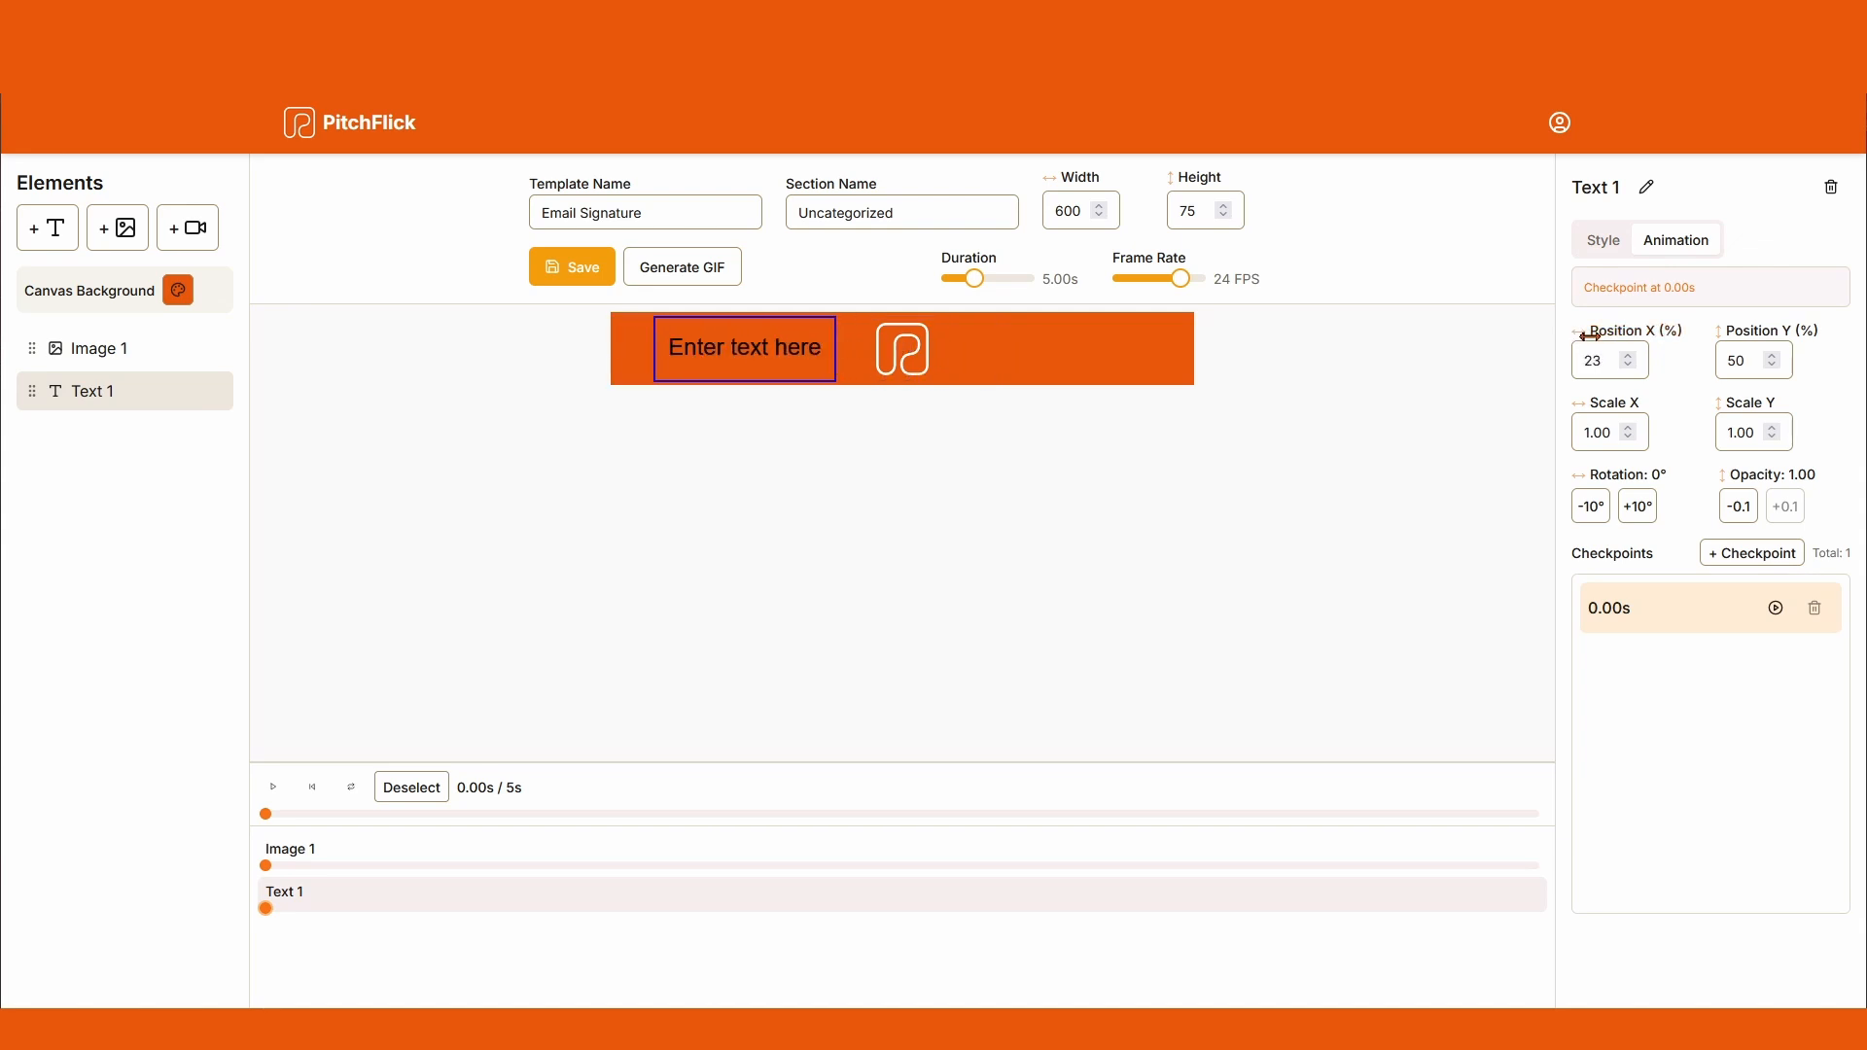
Step: Set the text element's color to #ffffff and its font family to Pacifico
{"action": "left_click", "coordinate": [1604, 241]}
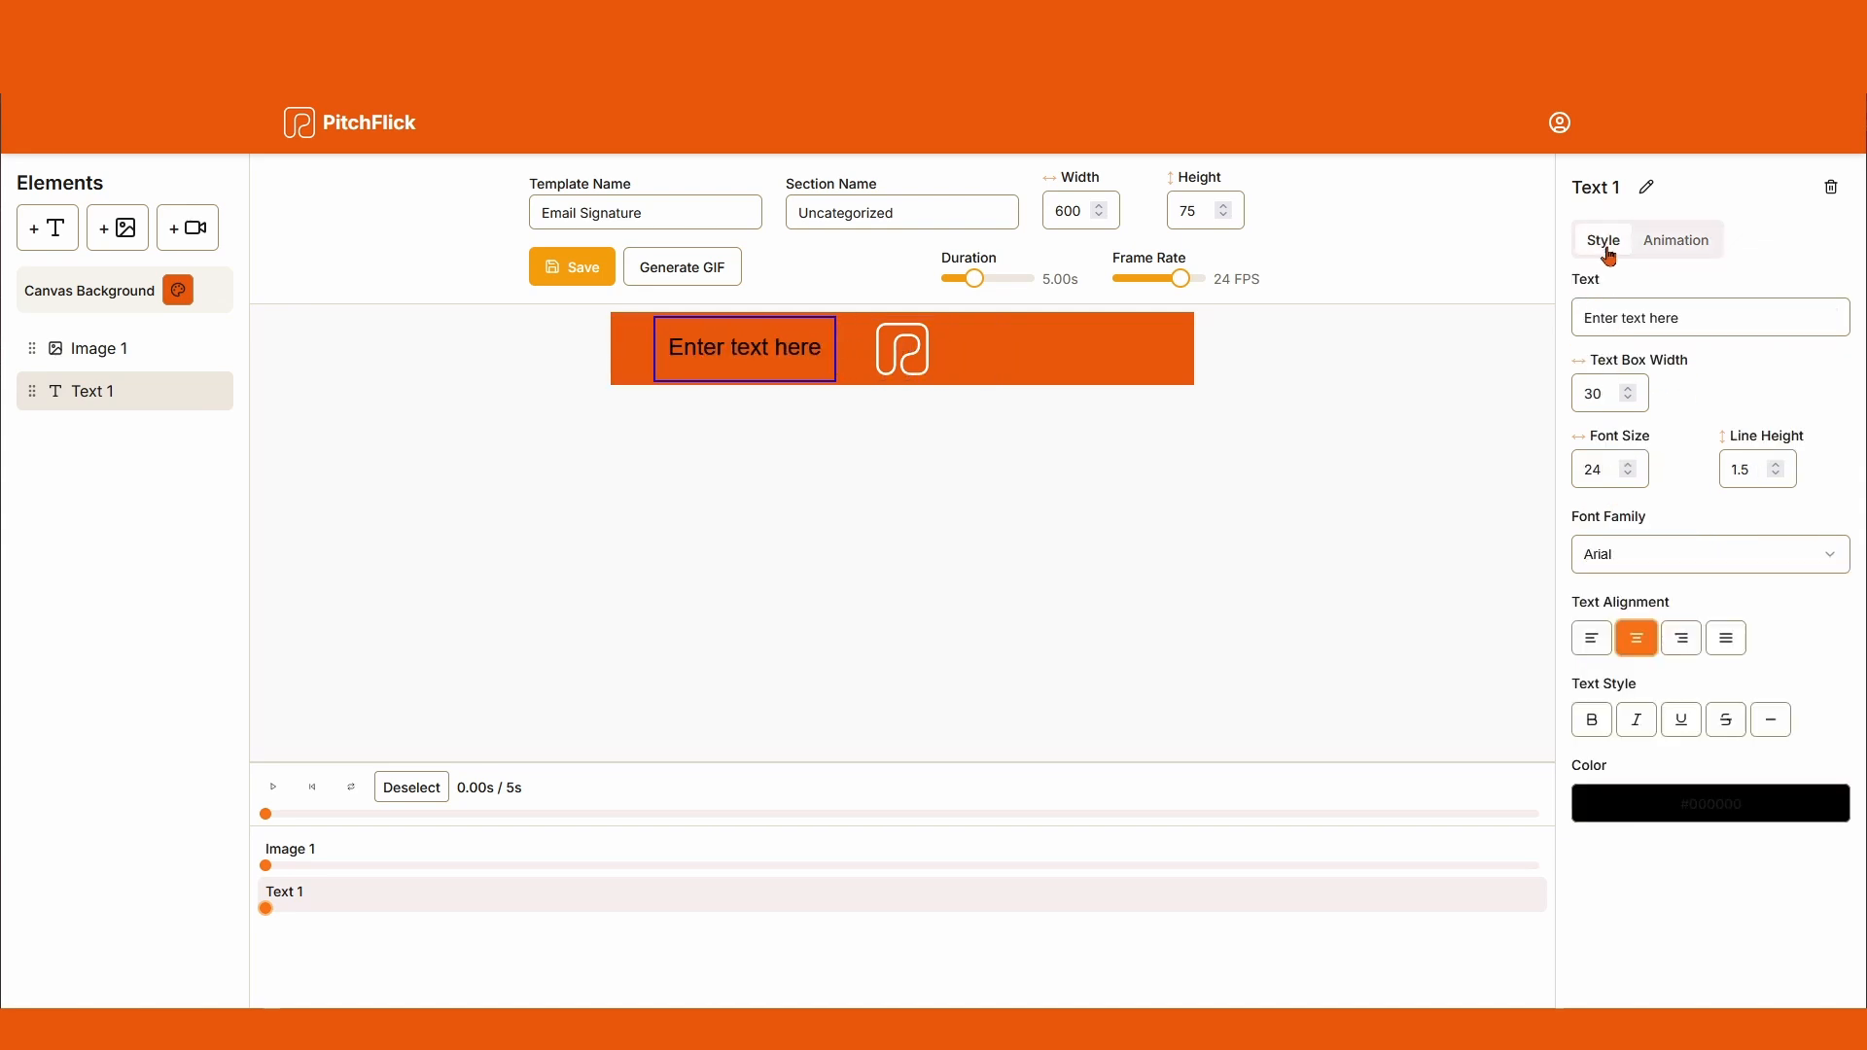
{"action": "left_click", "coordinate": [1670, 822]}
{"action": "left_click", "coordinate": [709, 497]}
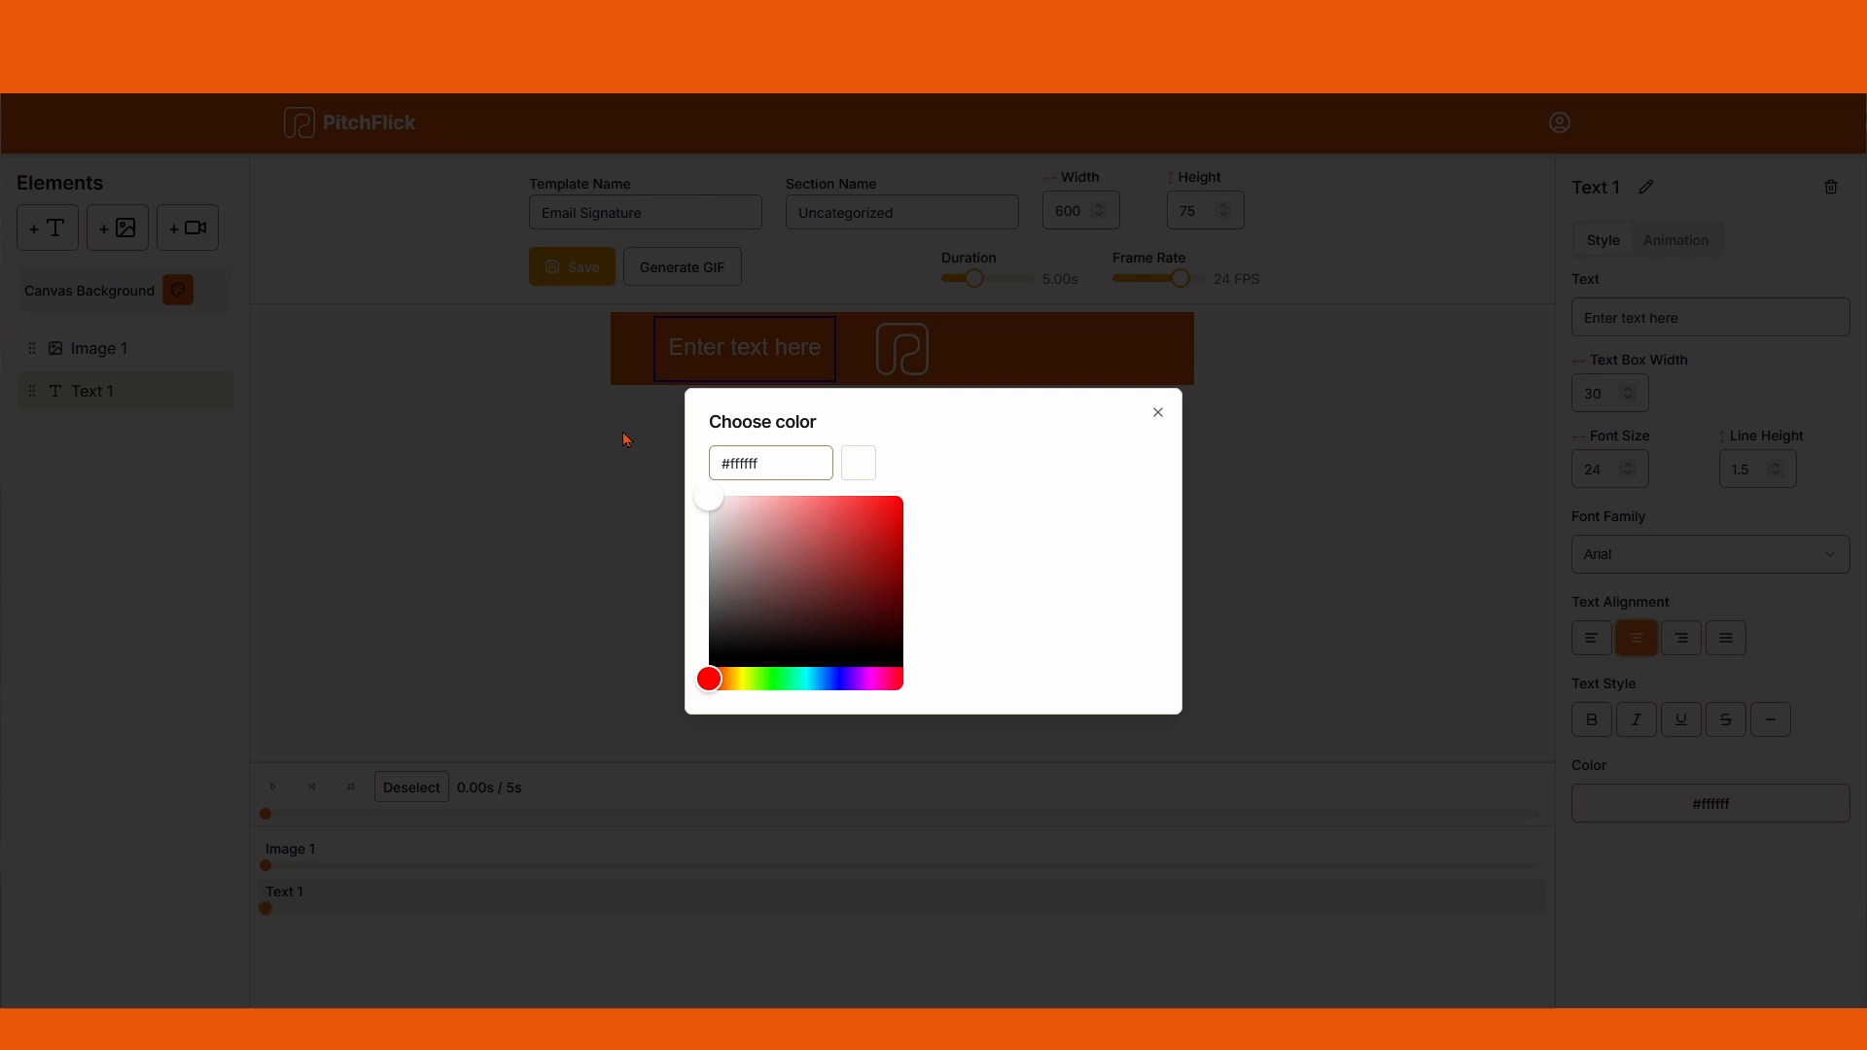
{"action": "left_click", "coordinate": [1158, 412]}
{"action": "left_click", "coordinate": [1642, 559]}
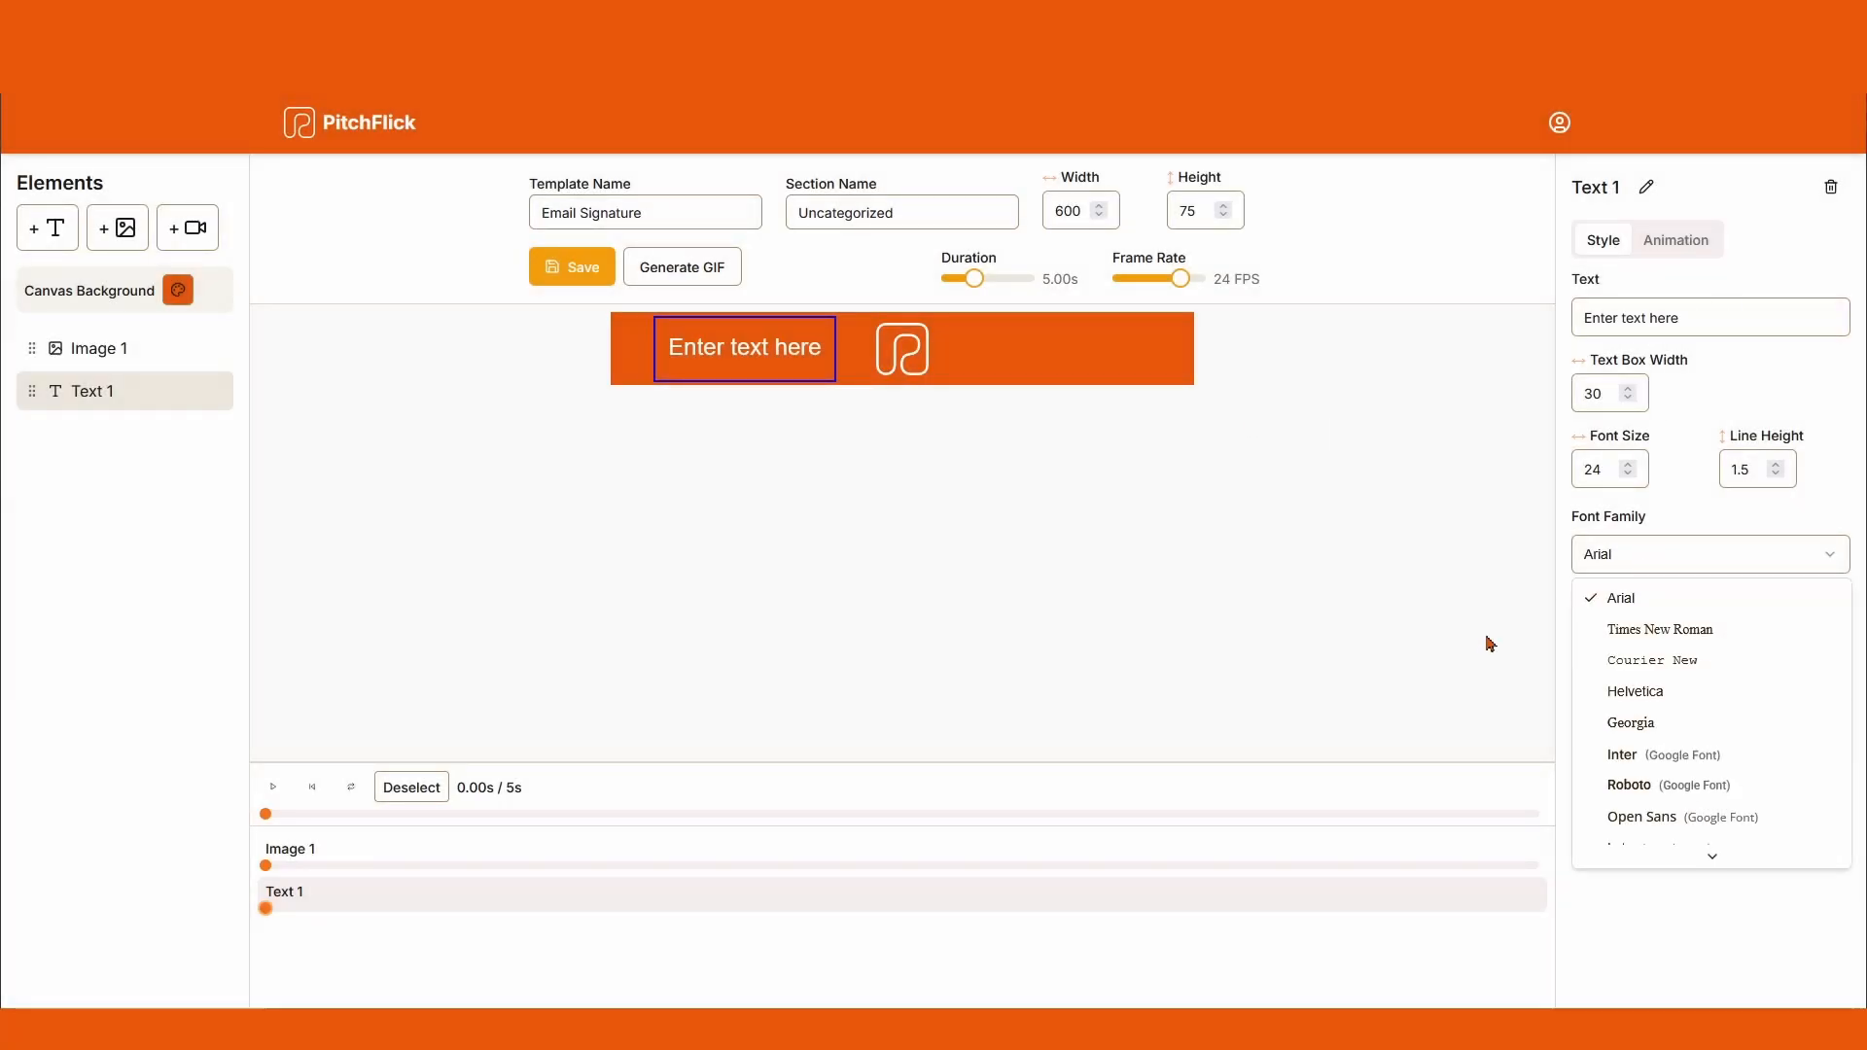
{"action": "scroll", "coordinate": [1722, 783], "scroll_direction": "down", "scroll_amount": 1}
{"action": "scroll", "coordinate": [1668, 768], "scroll_direction": "down", "scroll_amount": 5}
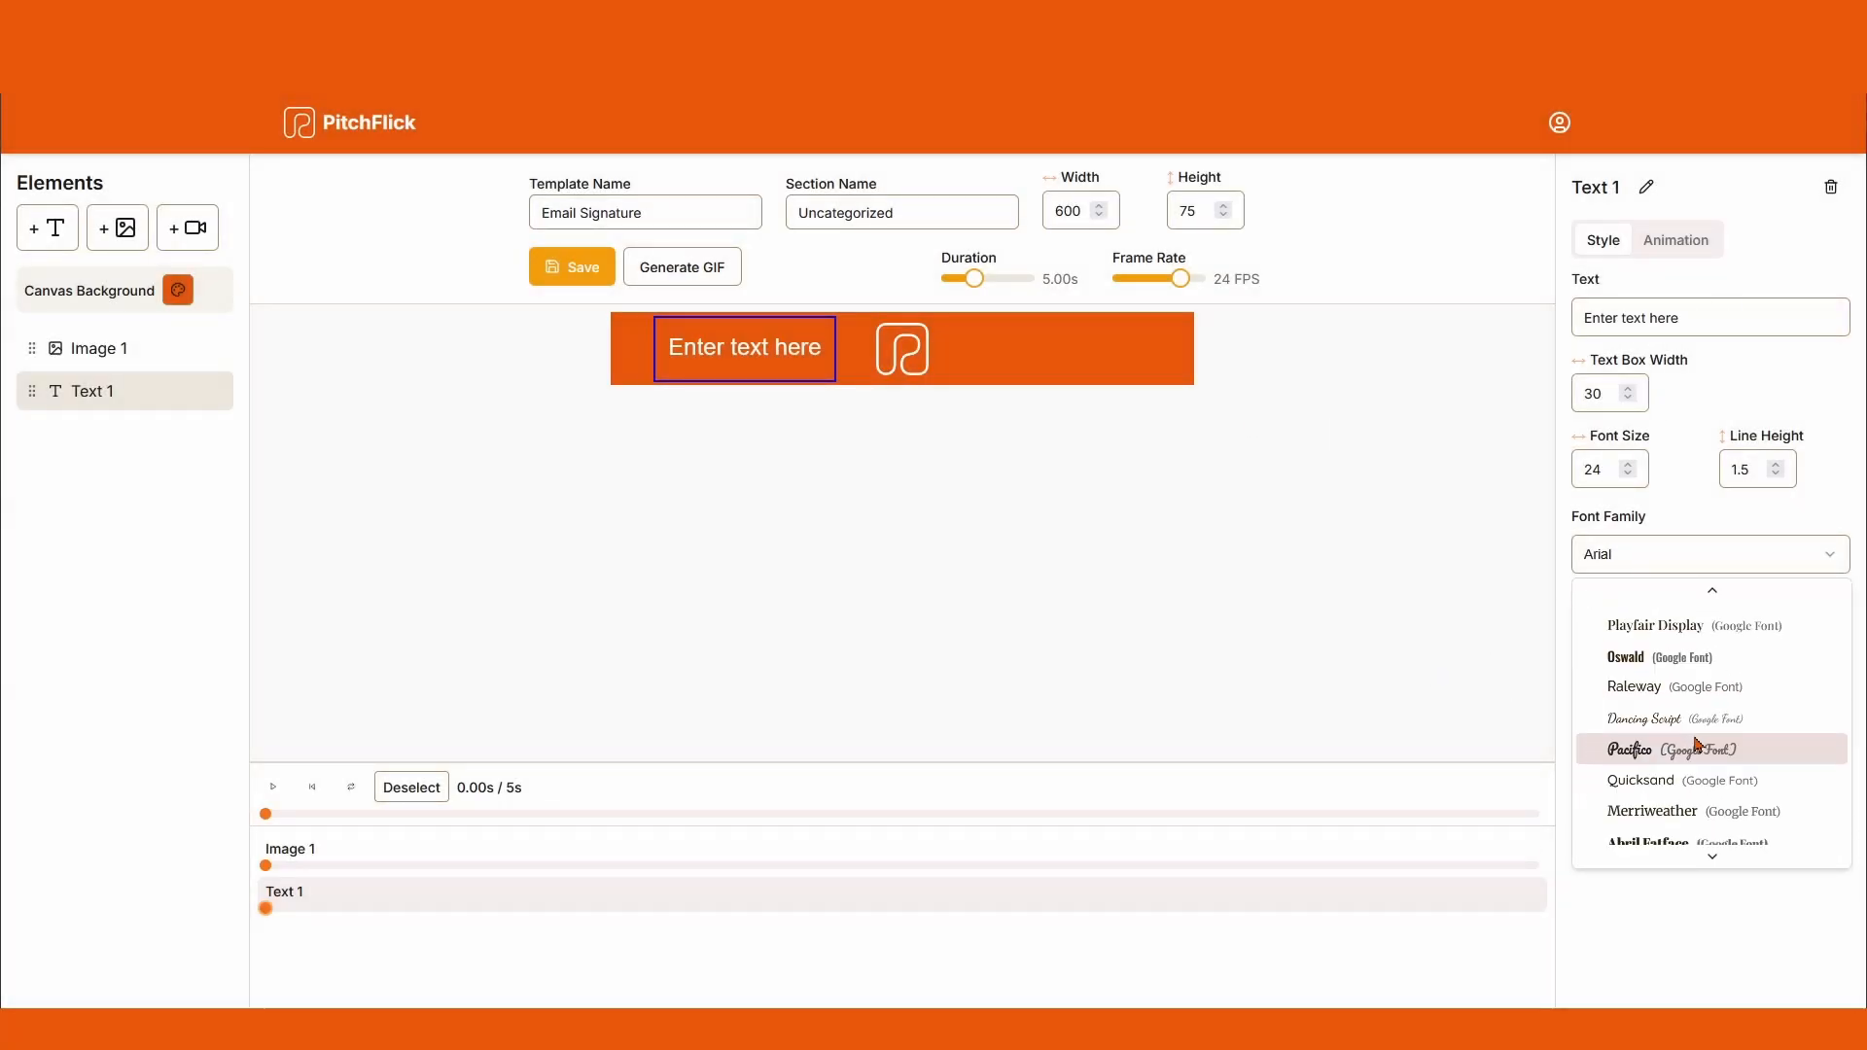
{"action": "left_click", "coordinate": [1663, 696]}
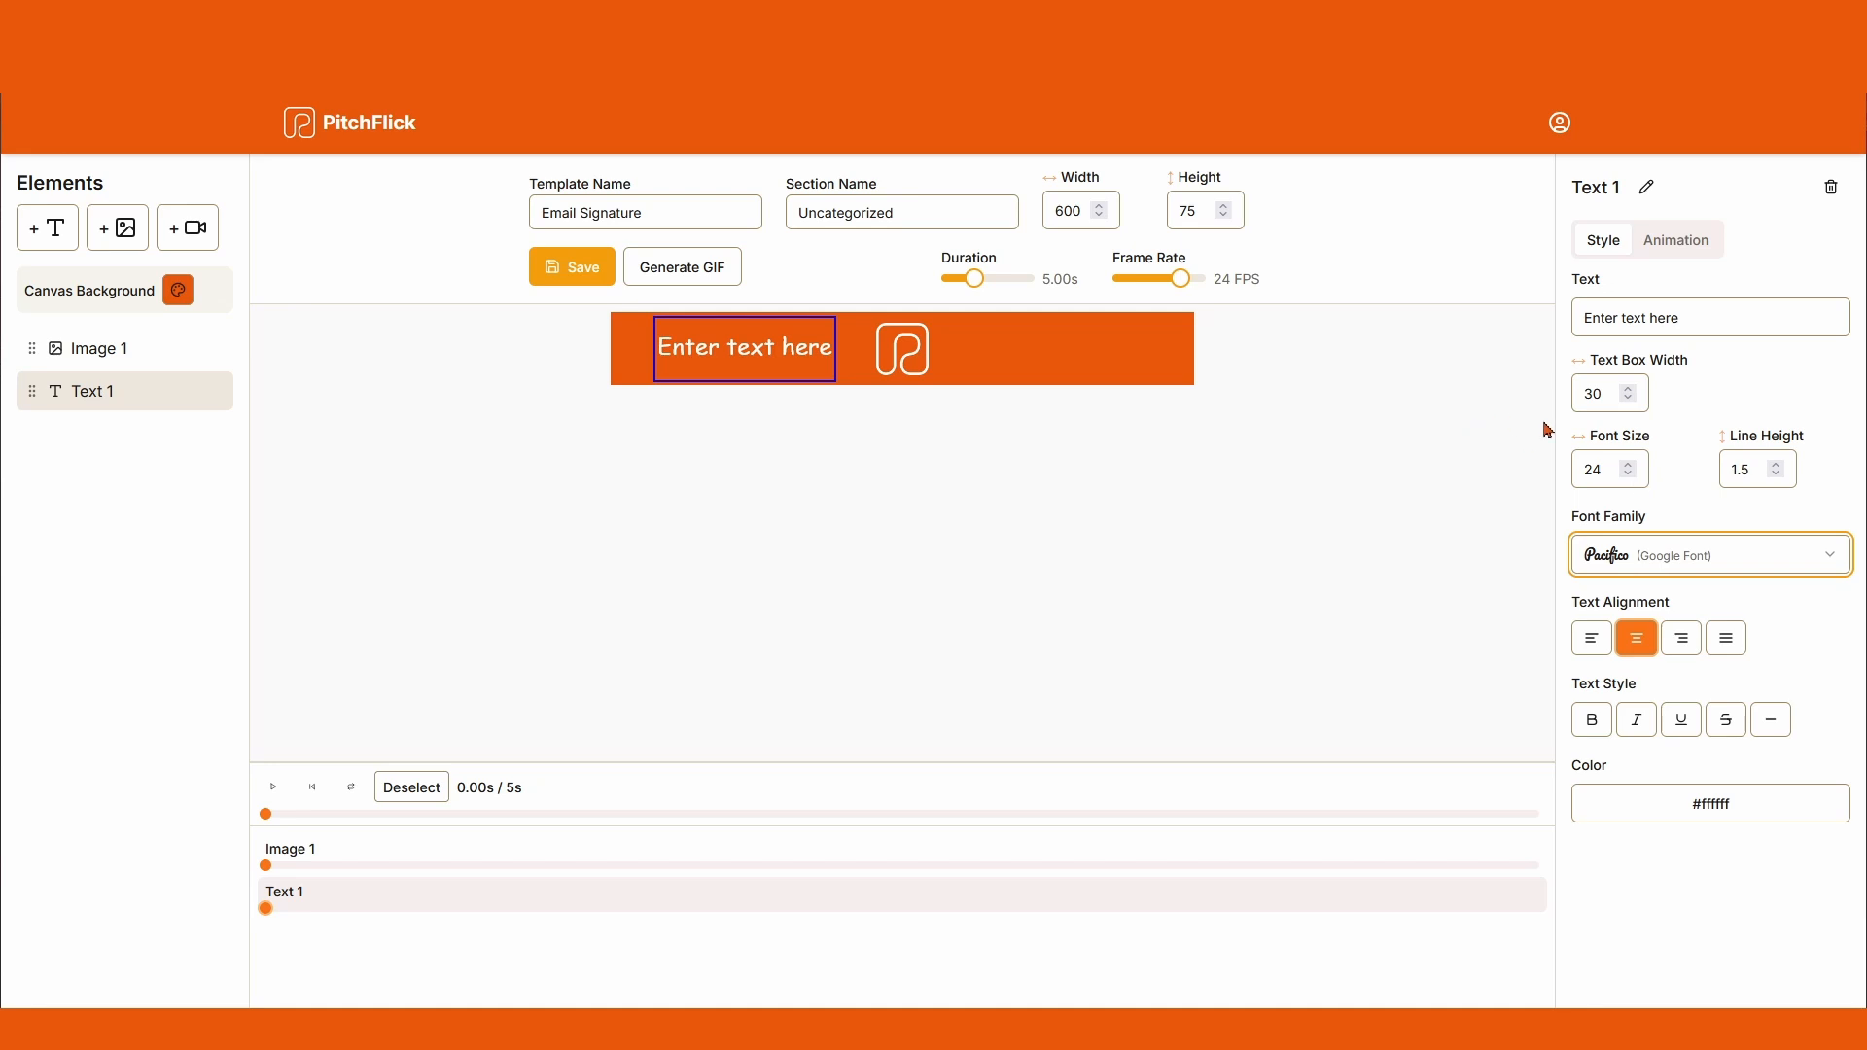
Step: Replace the text element's placeholder content with "[Your Name]"
{"action": "left_click_drag", "start_coordinate": [1718, 317], "coordinate": [1394, 272]}
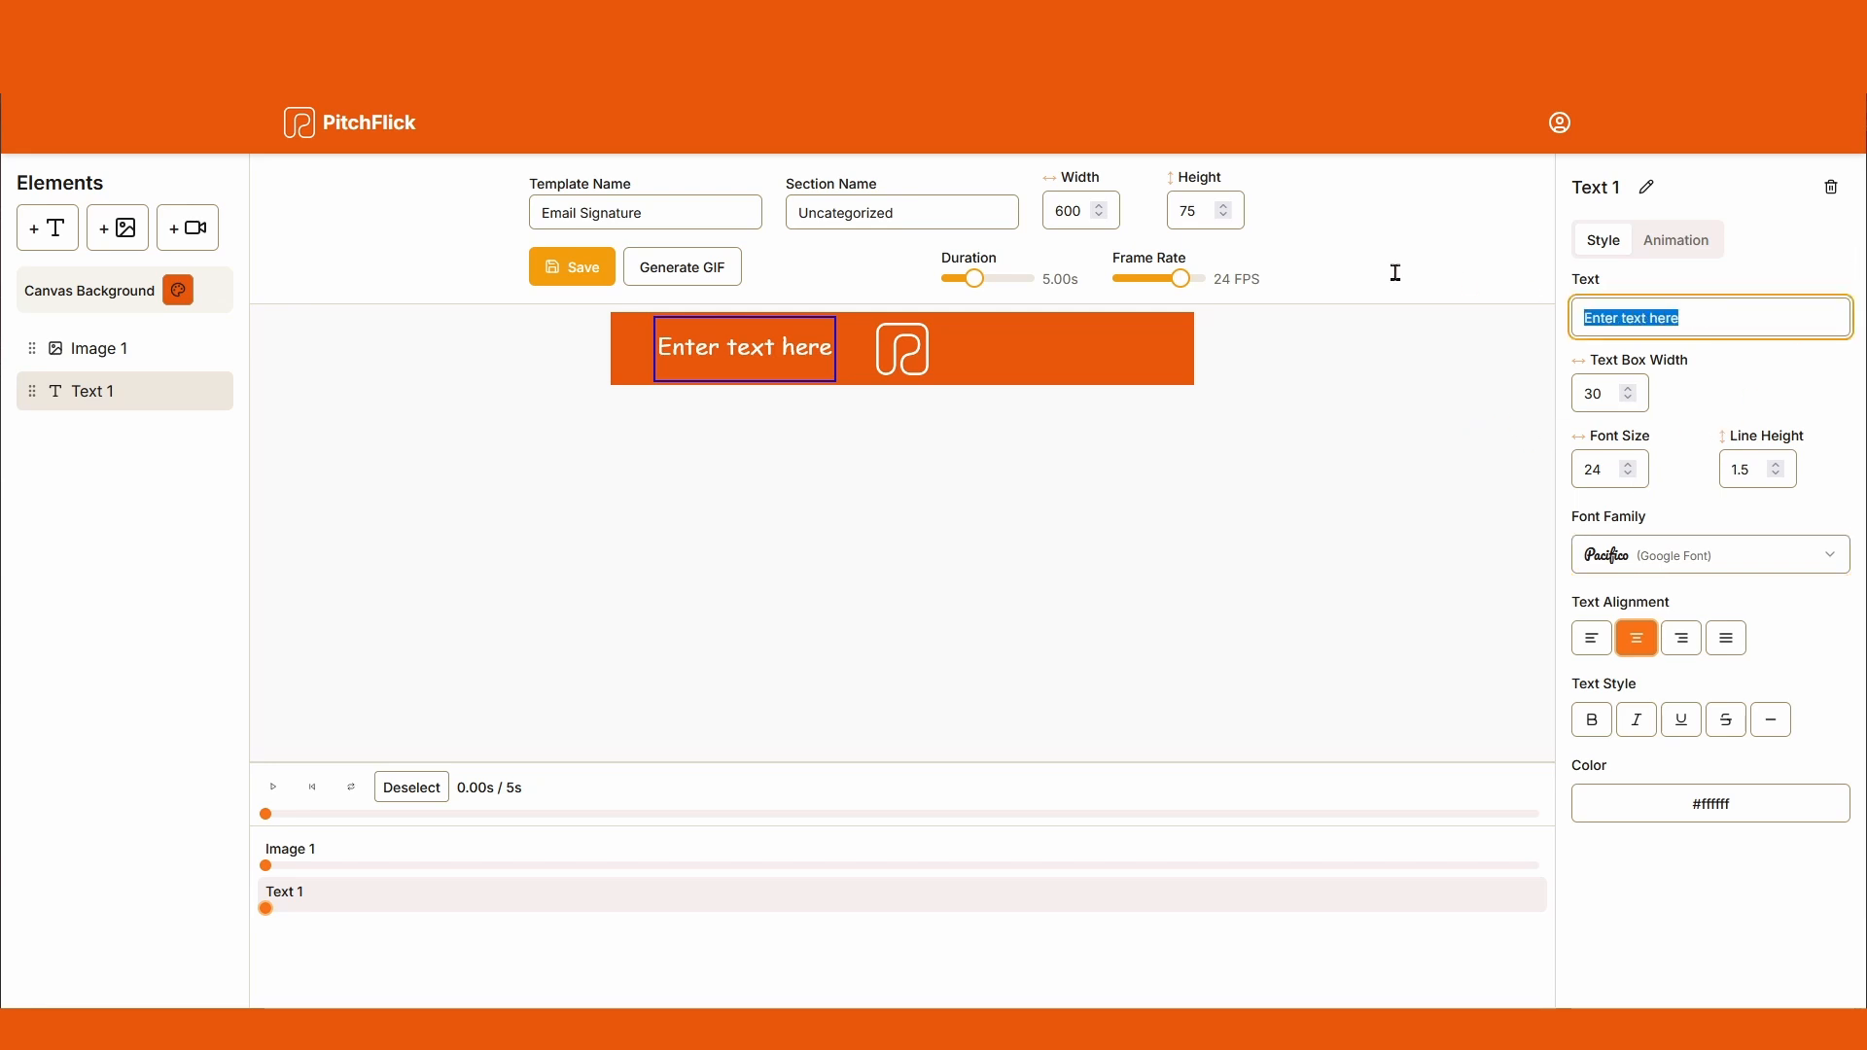
{"action": "type", "text": "["}
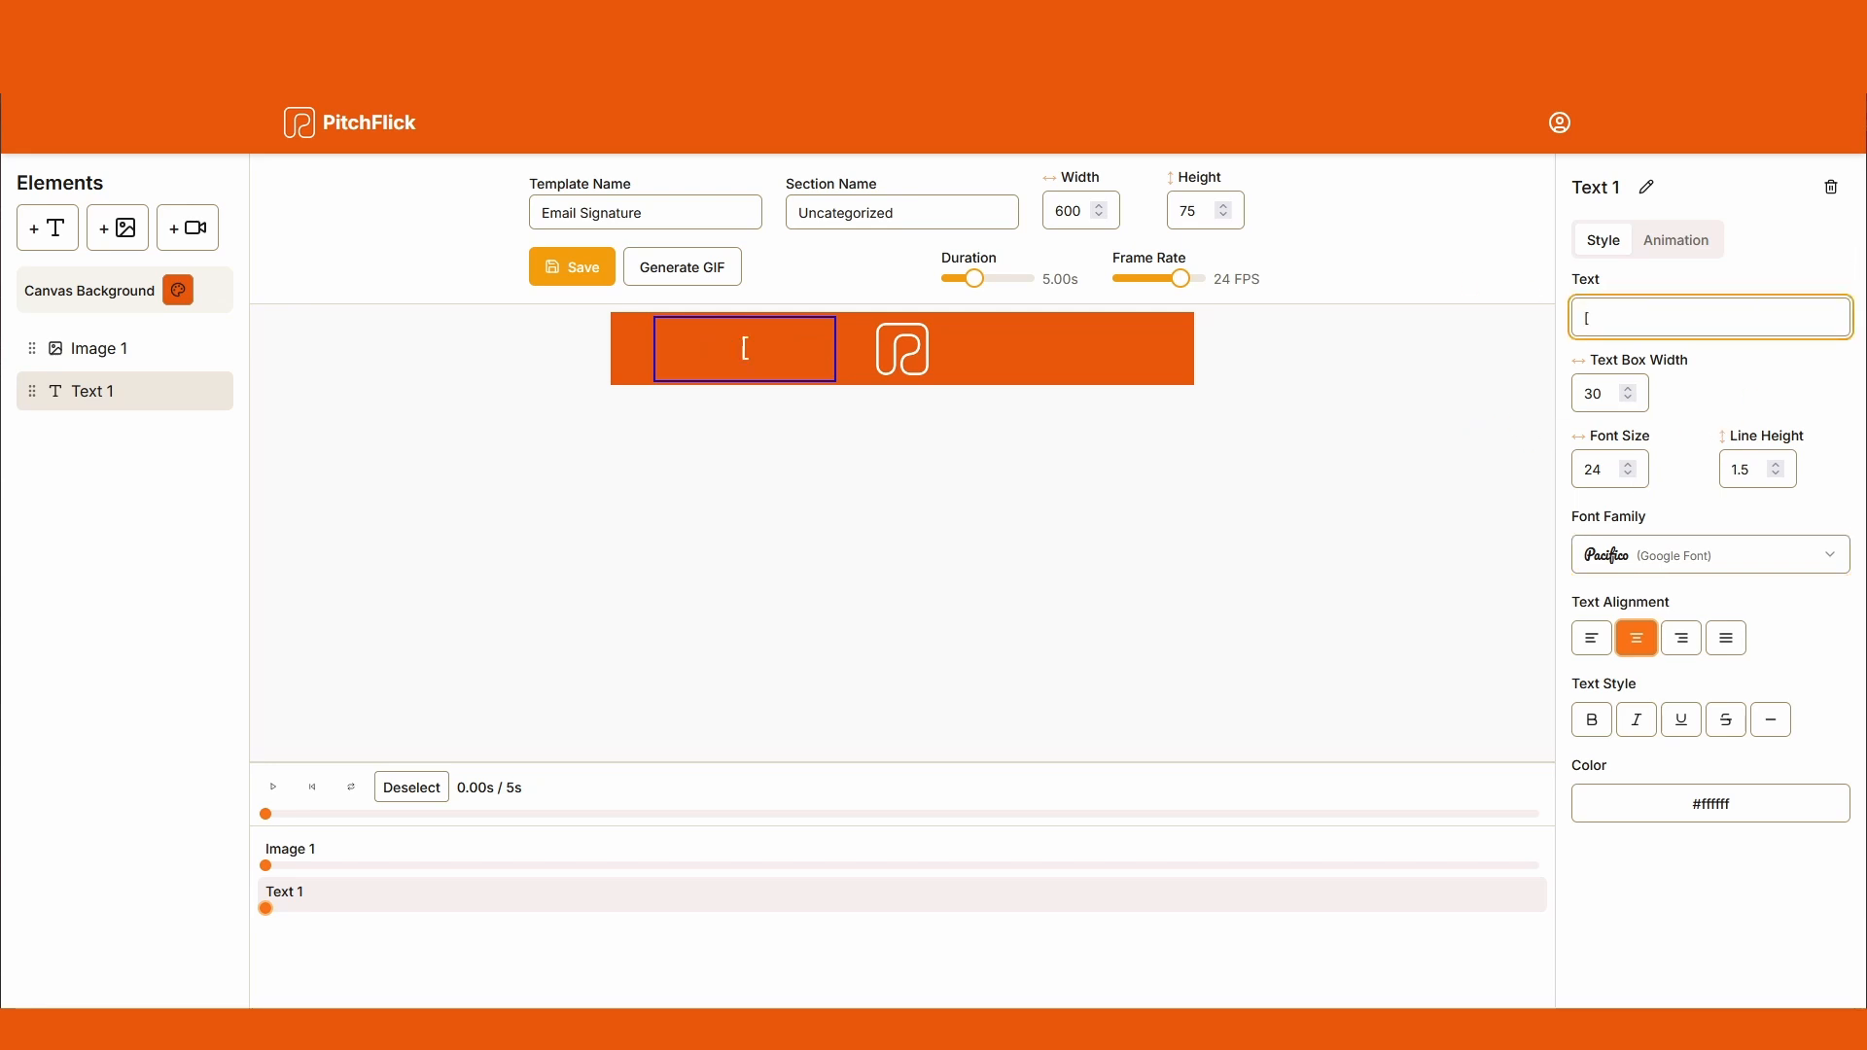
{"action": "type", "text": "Your Name]"}
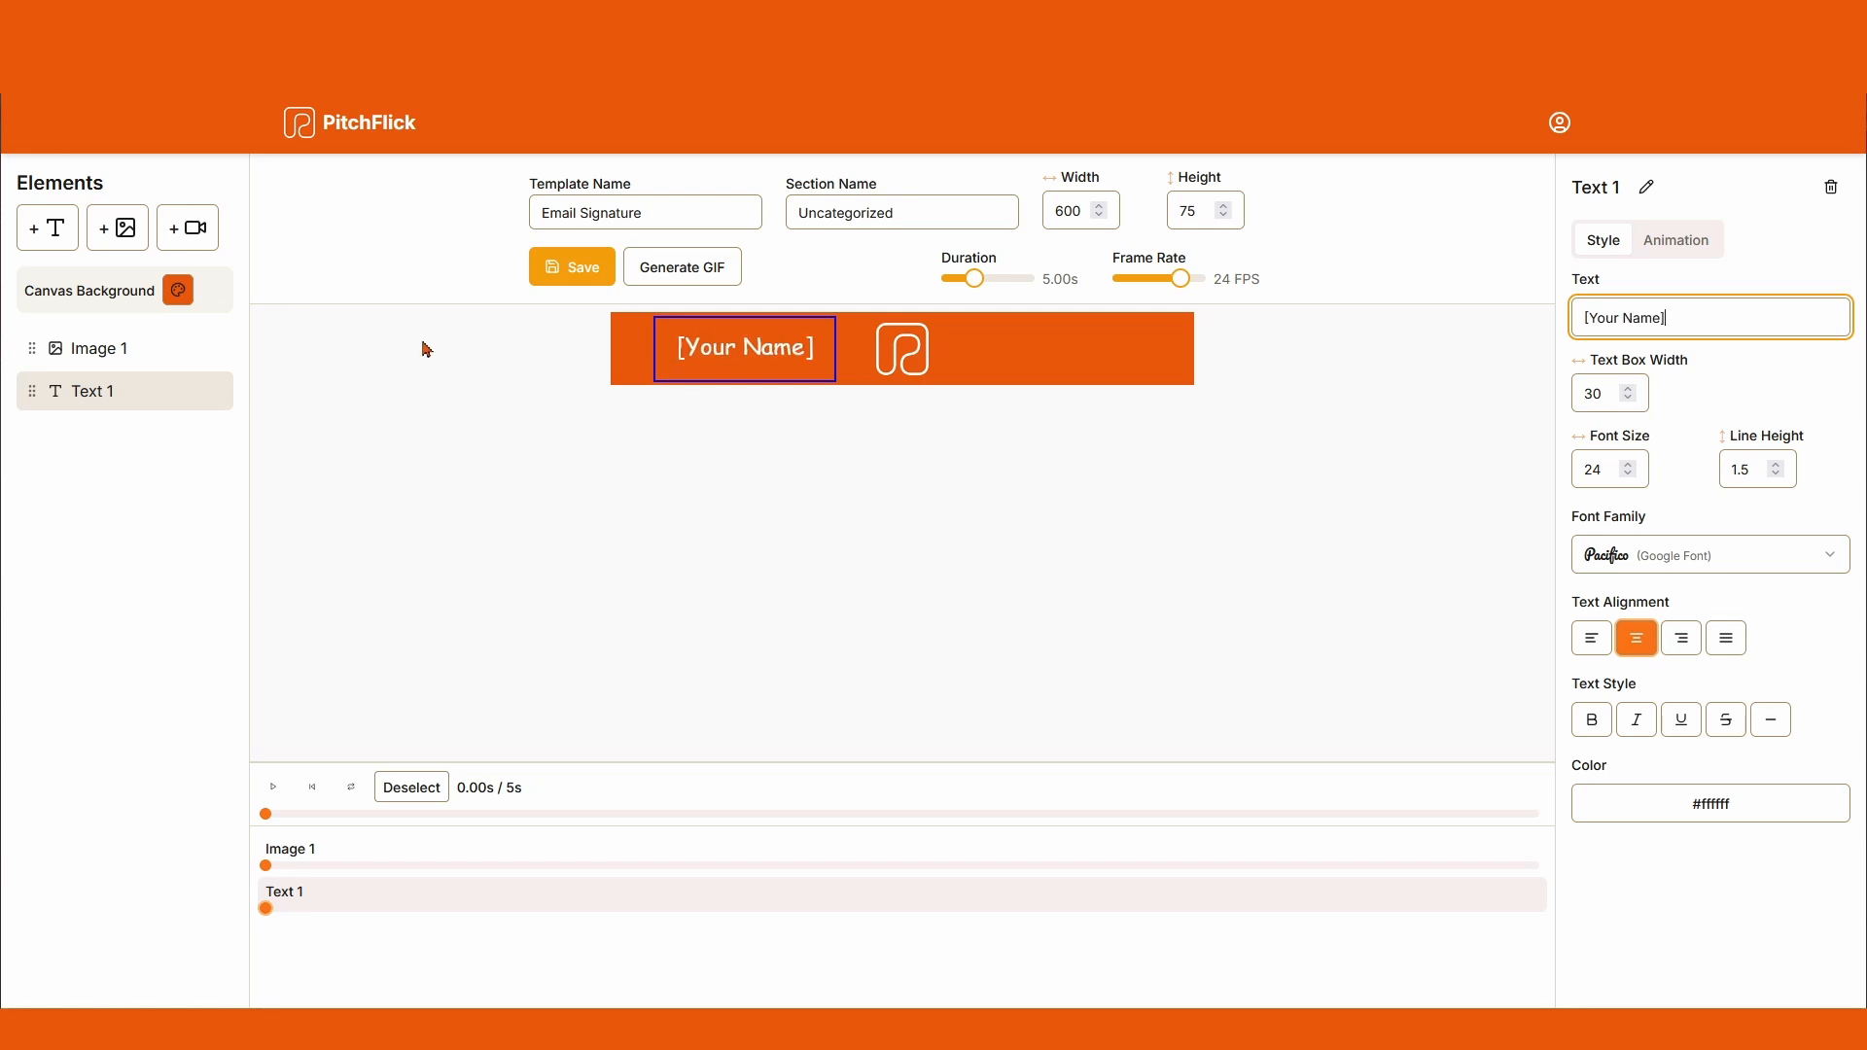
Step: Rename the image element as Logo and the text element as Name
{"action": "mouse_move", "coordinate": [126, 361]}
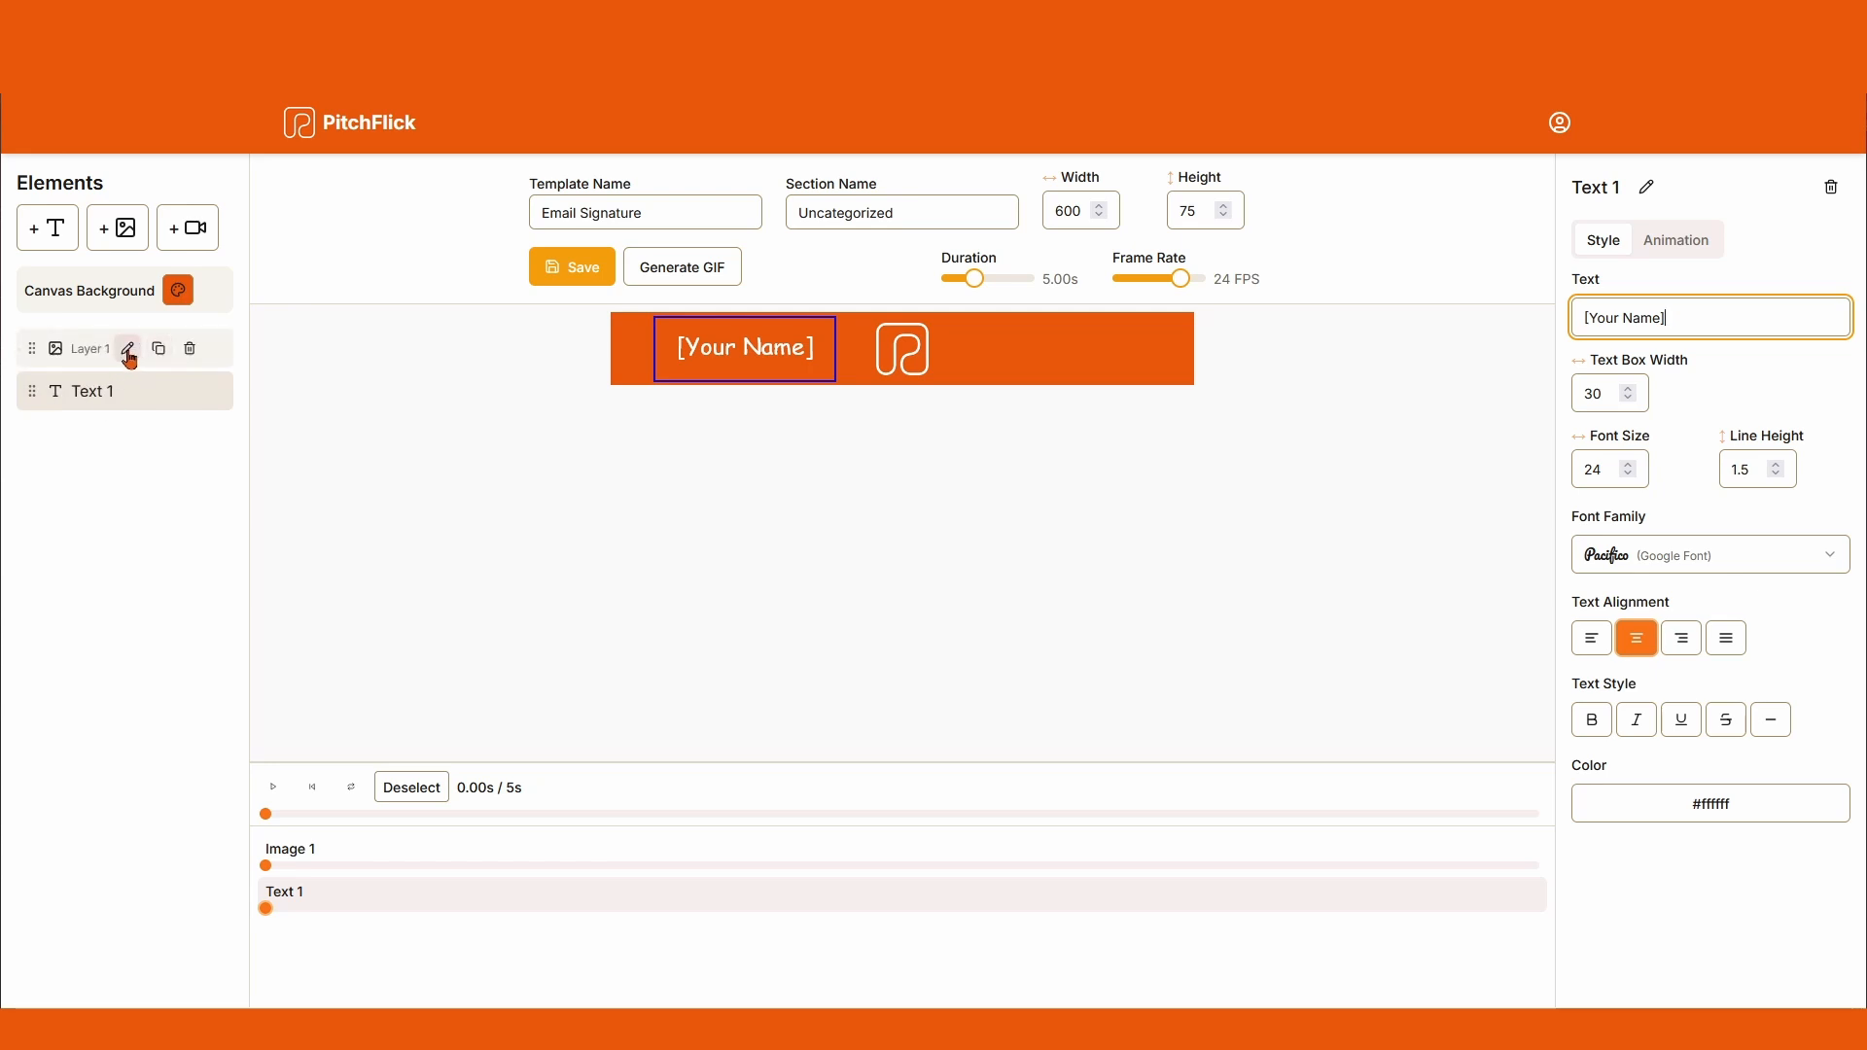
{"action": "left_click", "coordinate": [127, 350]}
{"action": "double_click", "coordinate": [129, 349]}
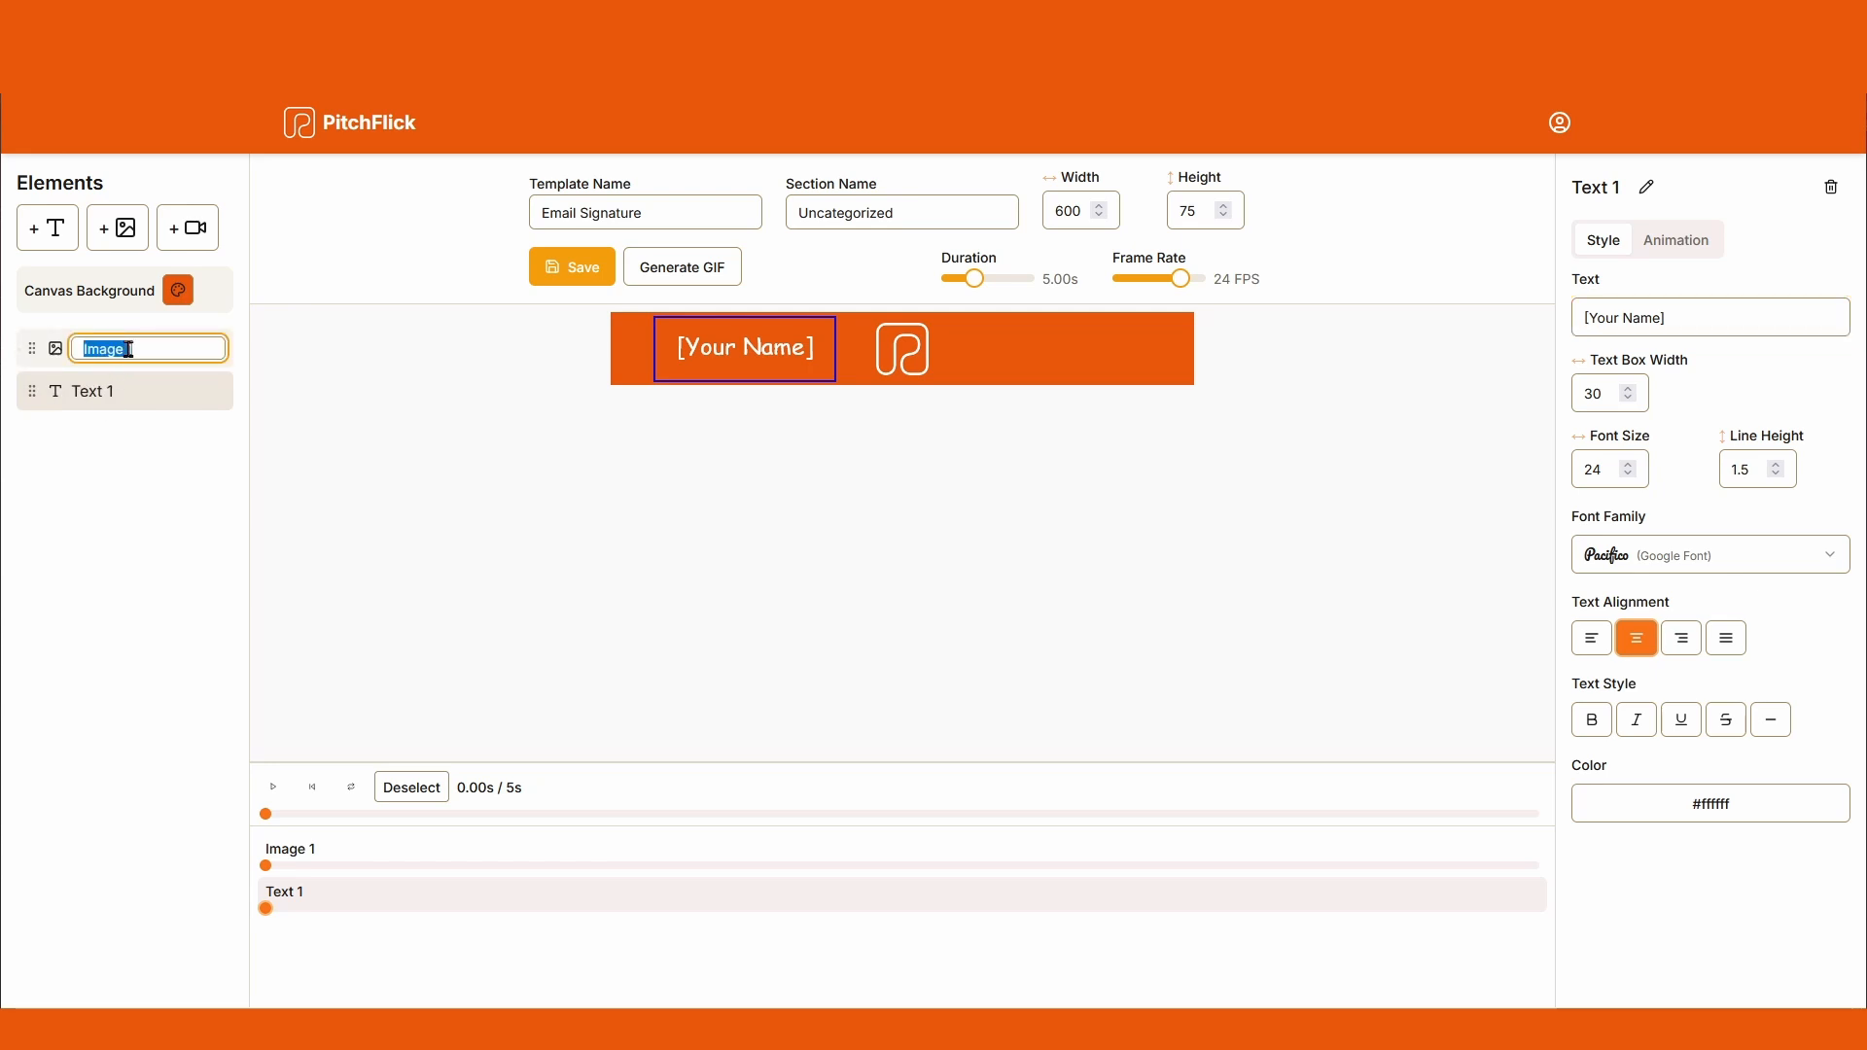
{"action": "type", "text": "Logo"}
{"action": "key", "text": "Return"}
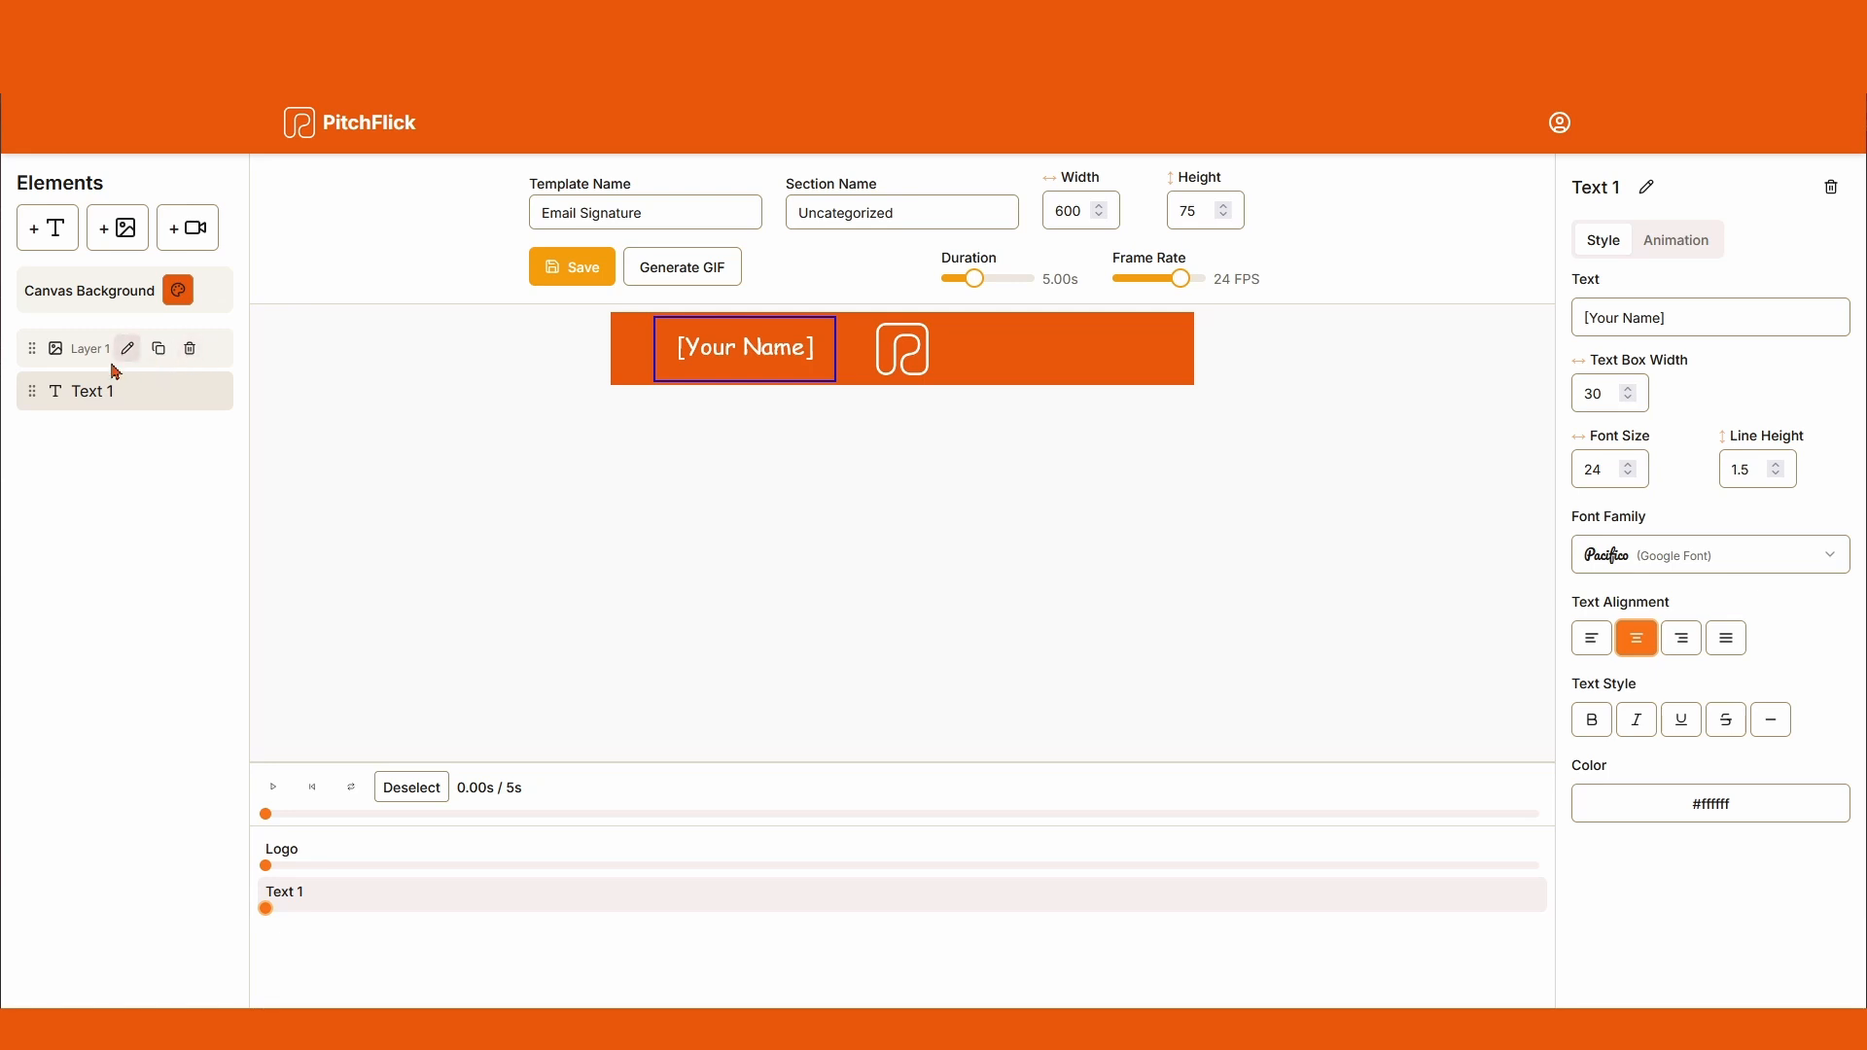
{"action": "left_click", "coordinate": [130, 393]}
{"action": "left_click_drag", "start_coordinate": [133, 392], "coordinate": [43, 394]}
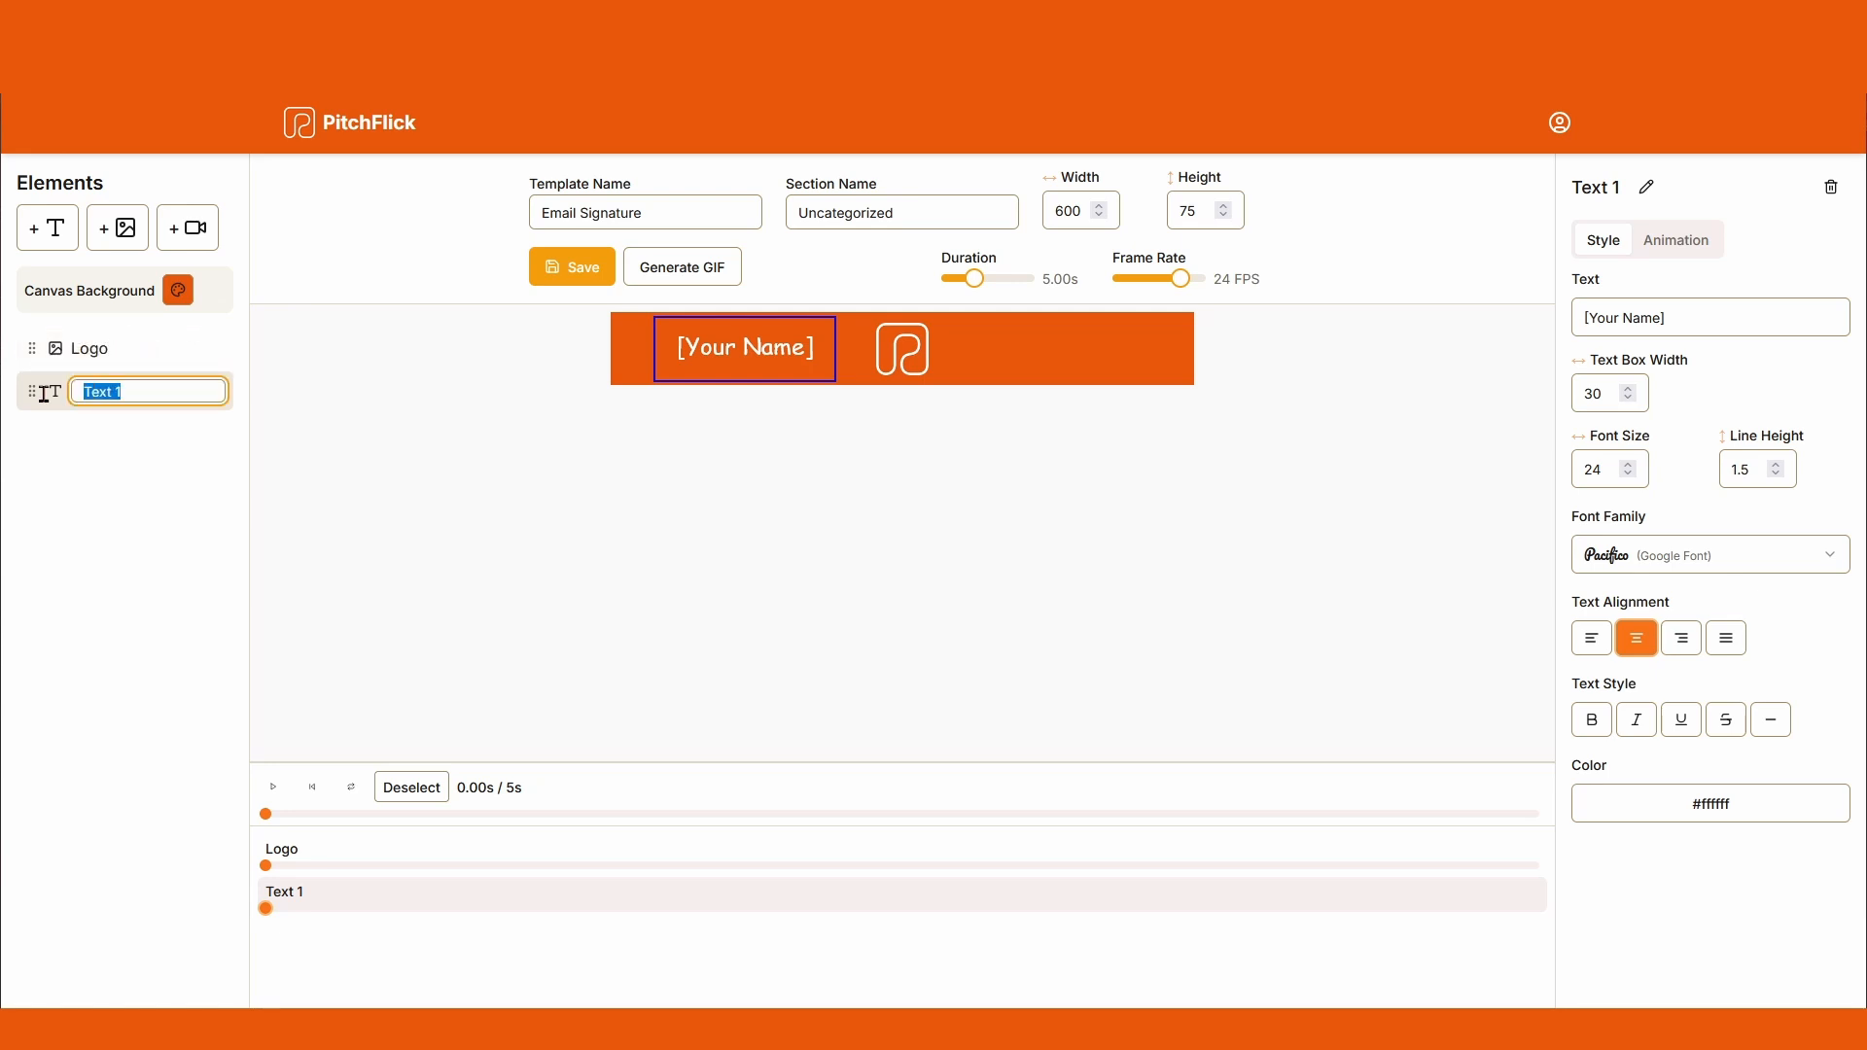
{"action": "type", "text": "Name"}
{"action": "key", "text": "Return"}
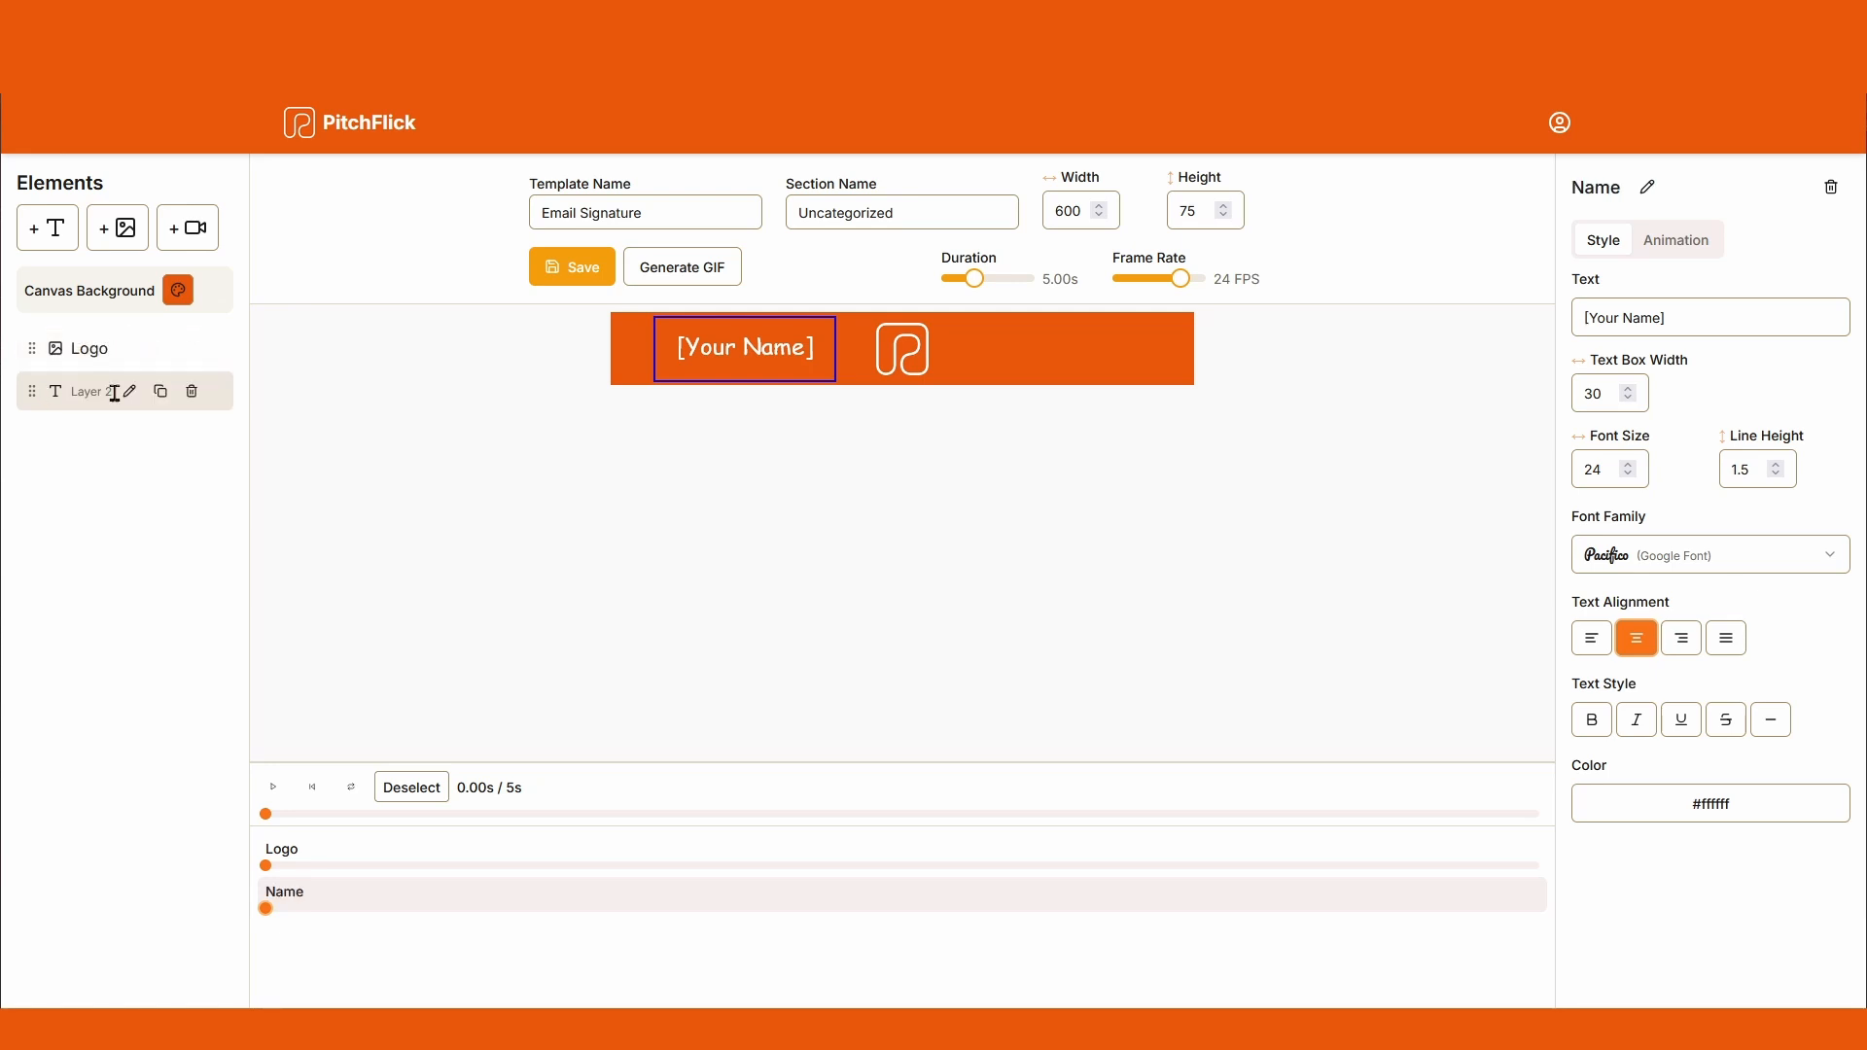
Step: Widen the Name text box to 44 and duplicate the Name element
{"action": "left_click_drag", "start_coordinate": [836, 366], "coordinate": [861, 368]}
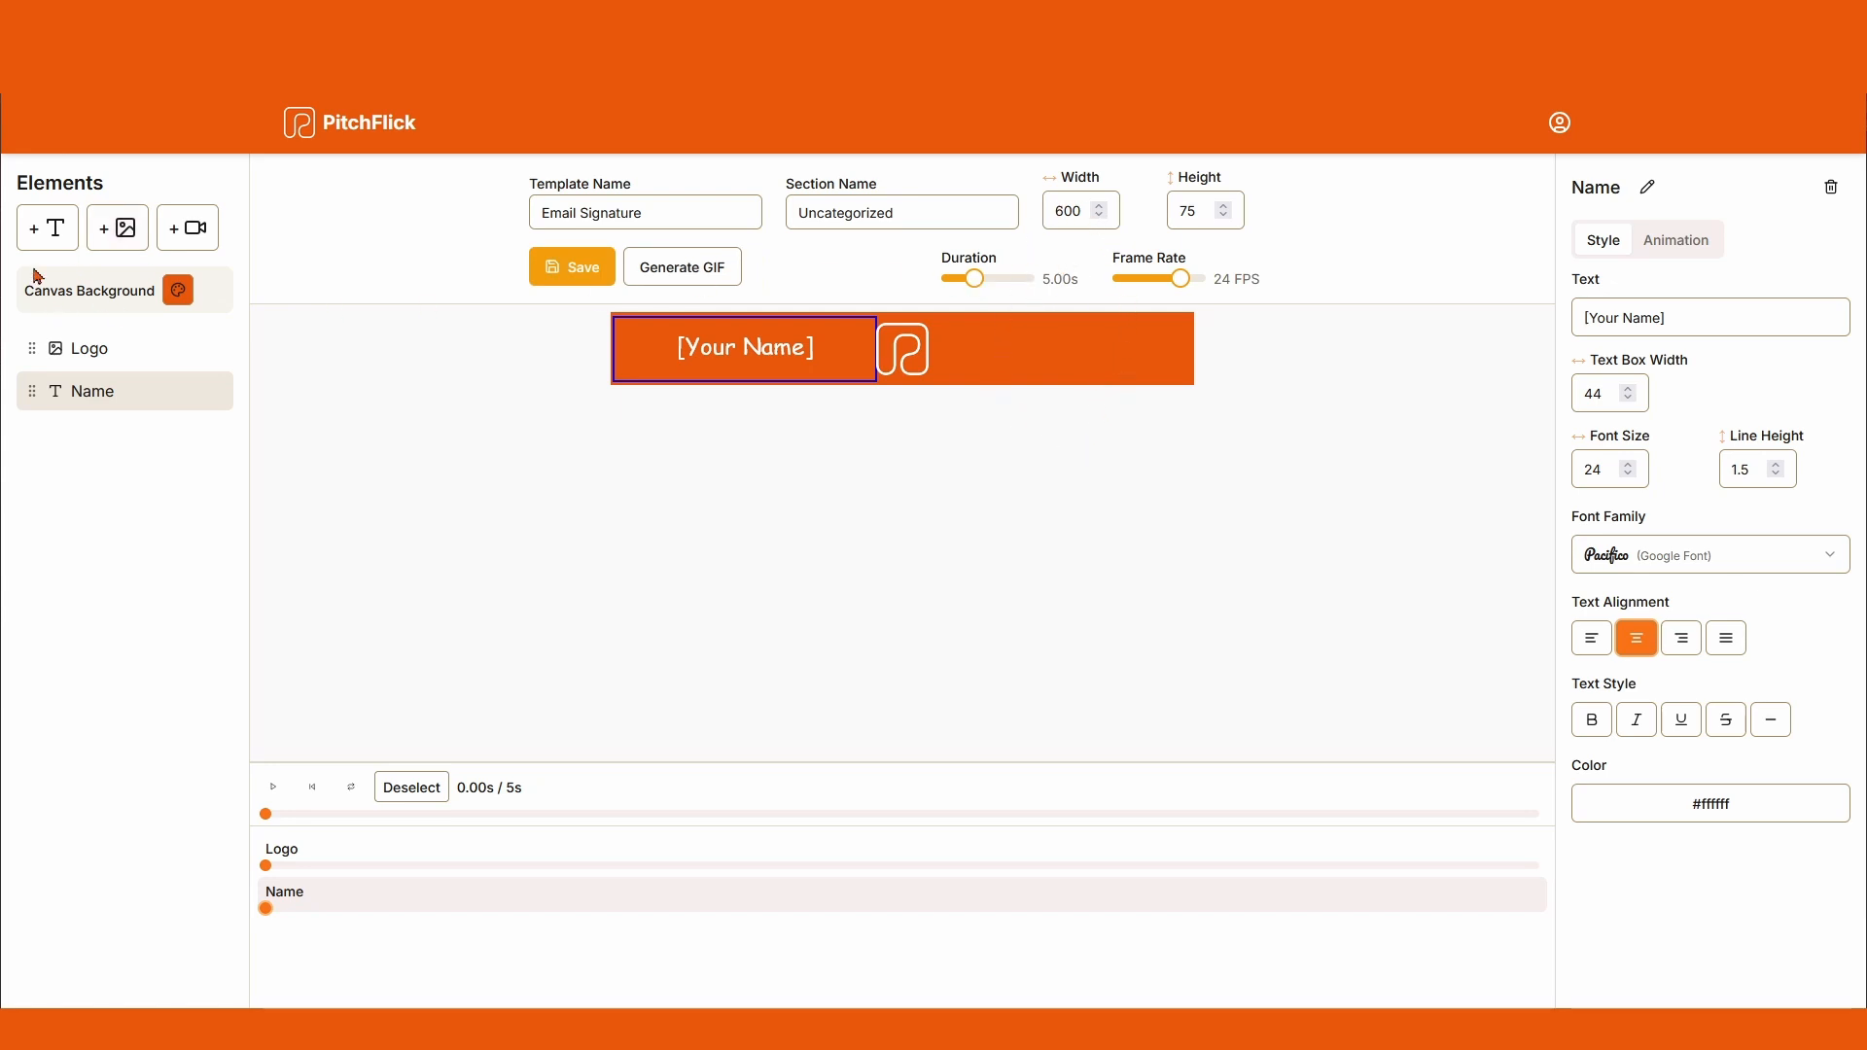
{"action": "mouse_move", "coordinate": [181, 409]}
{"action": "left_click", "coordinate": [160, 391]}
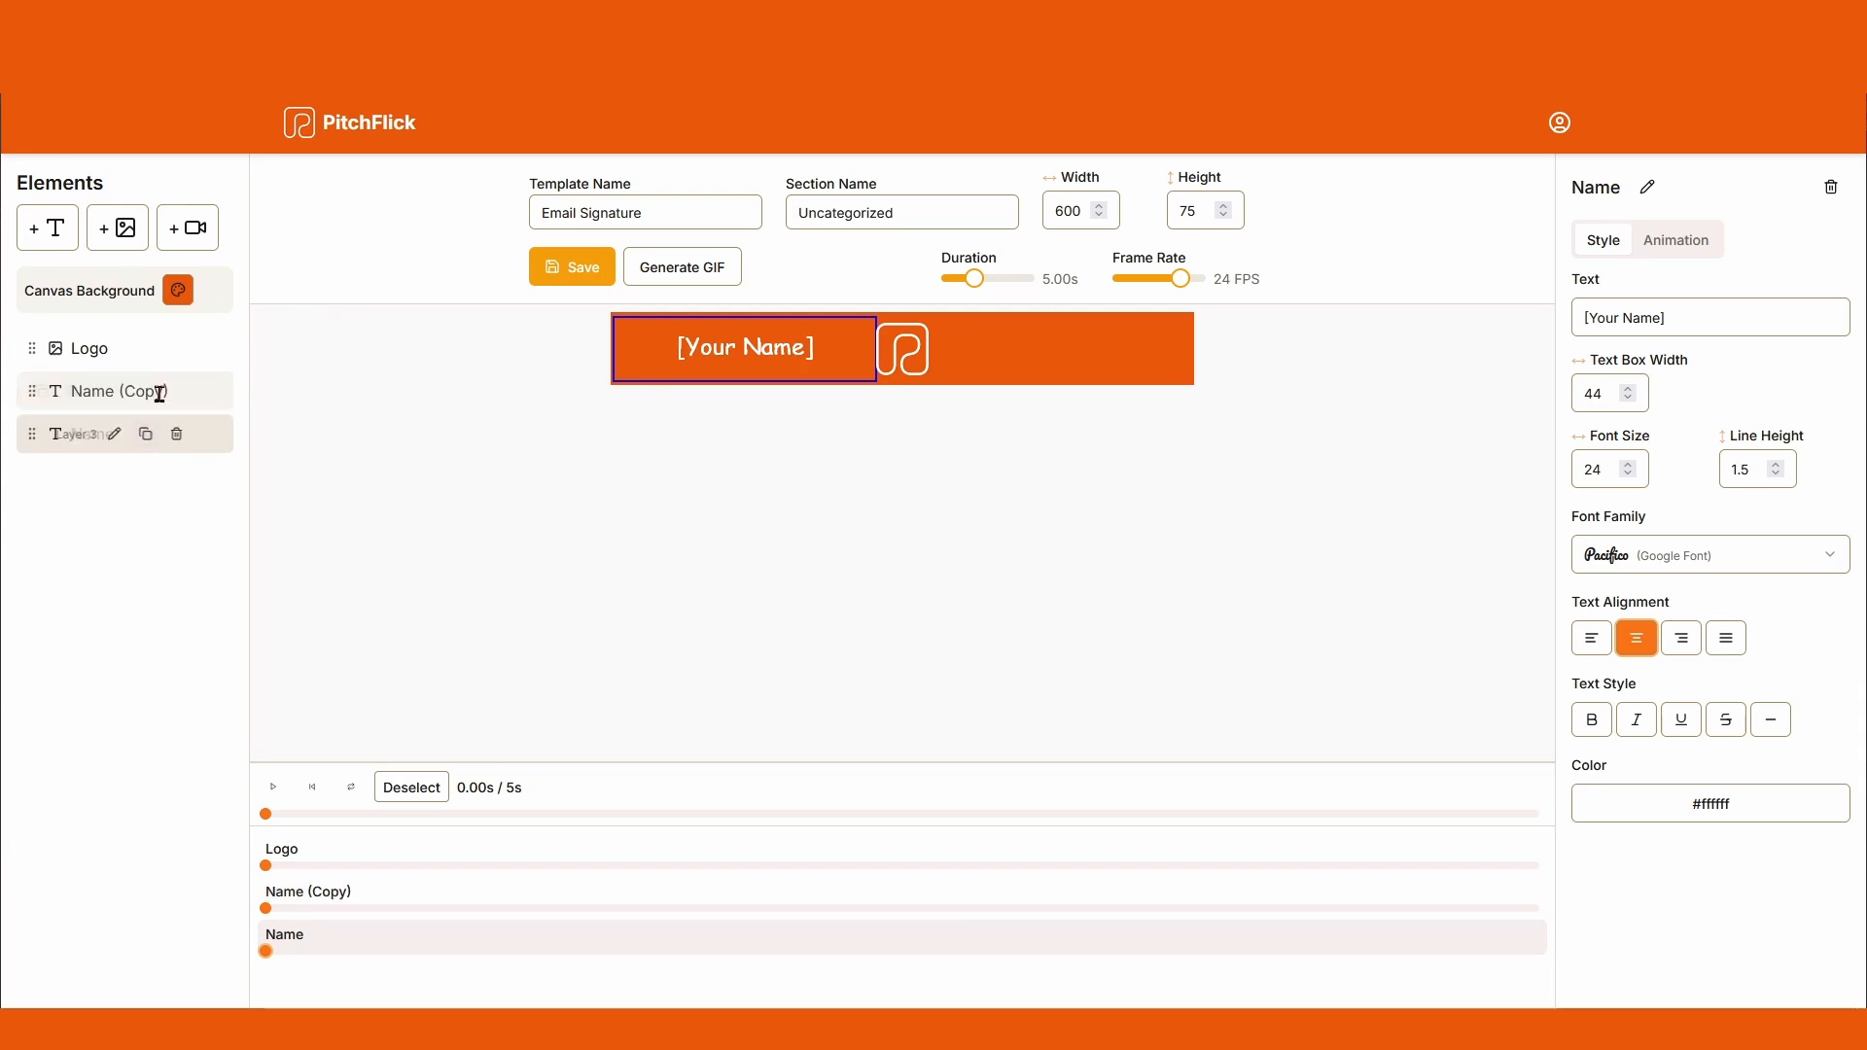
Step: Move the Name copy above Logo in the layer order and set its horizontal position to 78%
{"action": "left_click_drag", "start_coordinate": [35, 392], "coordinate": [37, 348]}
{"action": "left_click", "coordinate": [1648, 243]}
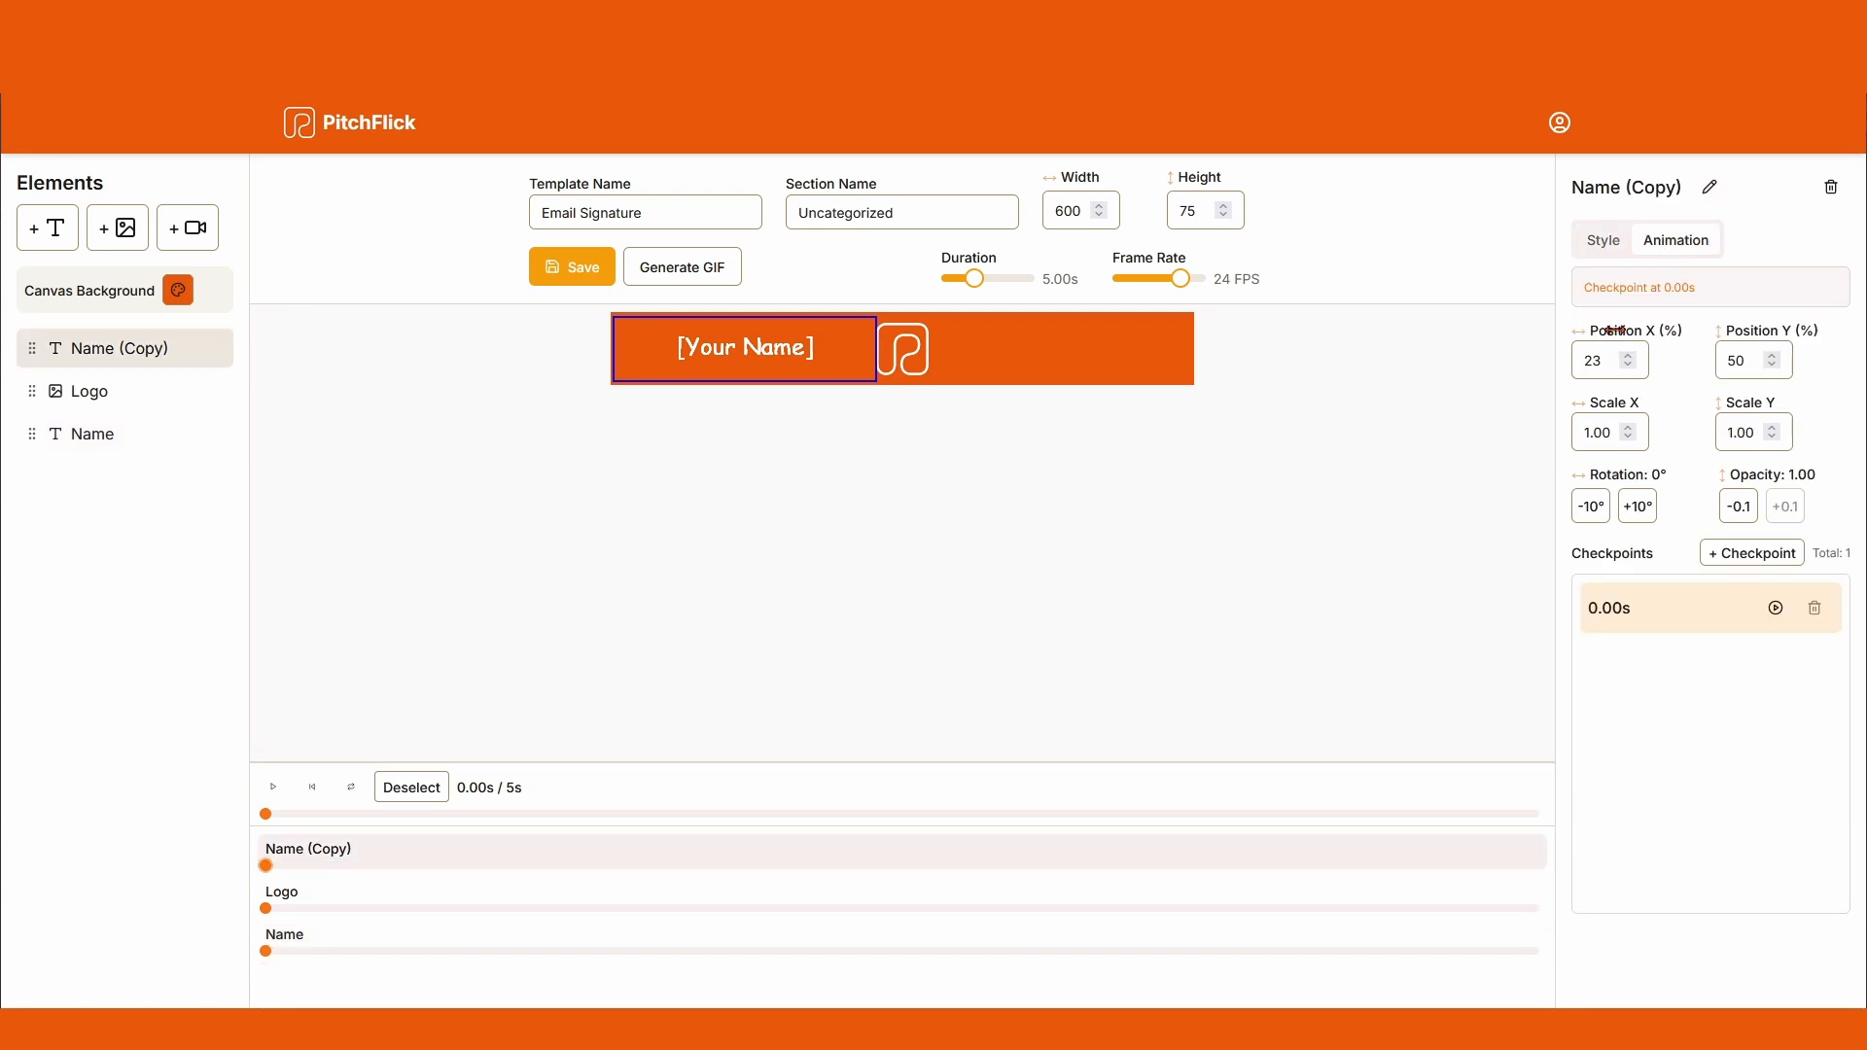
{"action": "left_click_drag", "start_coordinate": [1643, 330], "coordinate": [1670, 329]}
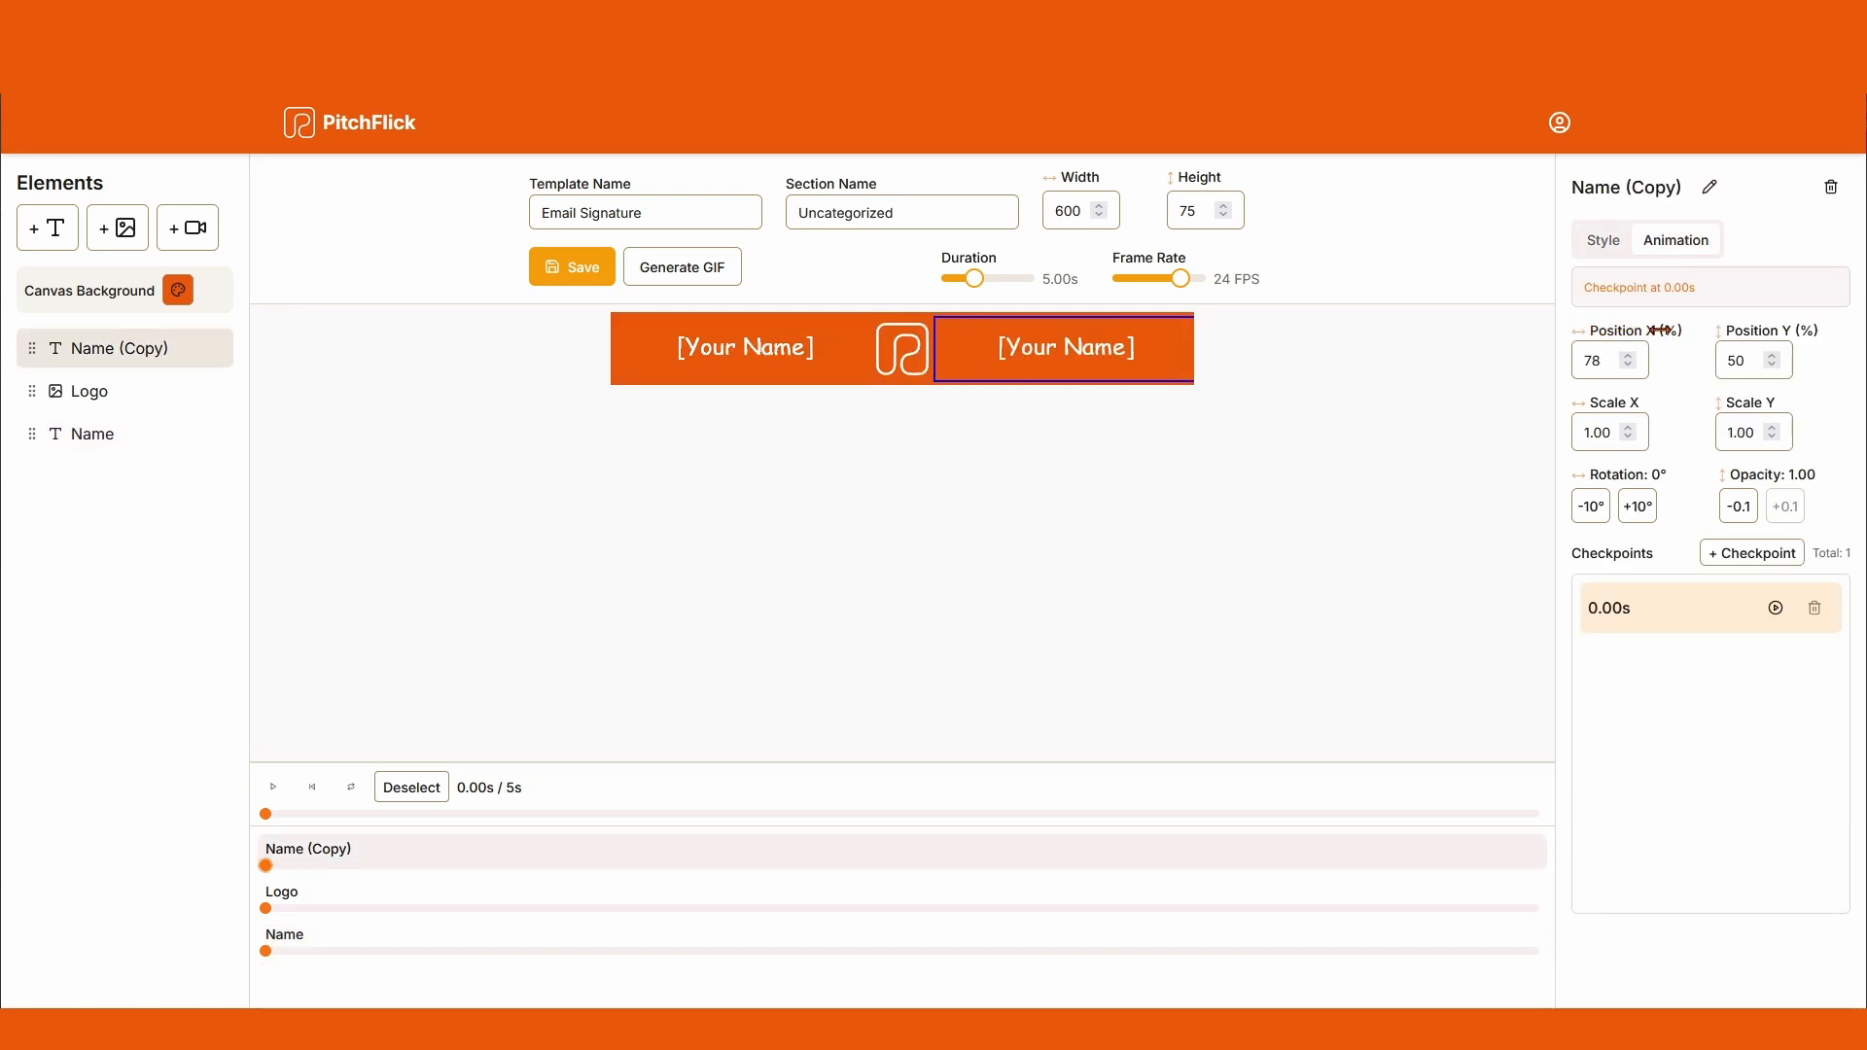
Step: Change the Name copy's text to "[Your Title]"
{"action": "mouse_move", "coordinate": [109, 346]}
{"action": "left_click", "coordinate": [1621, 248]}
{"action": "left_click", "coordinate": [1646, 317]}
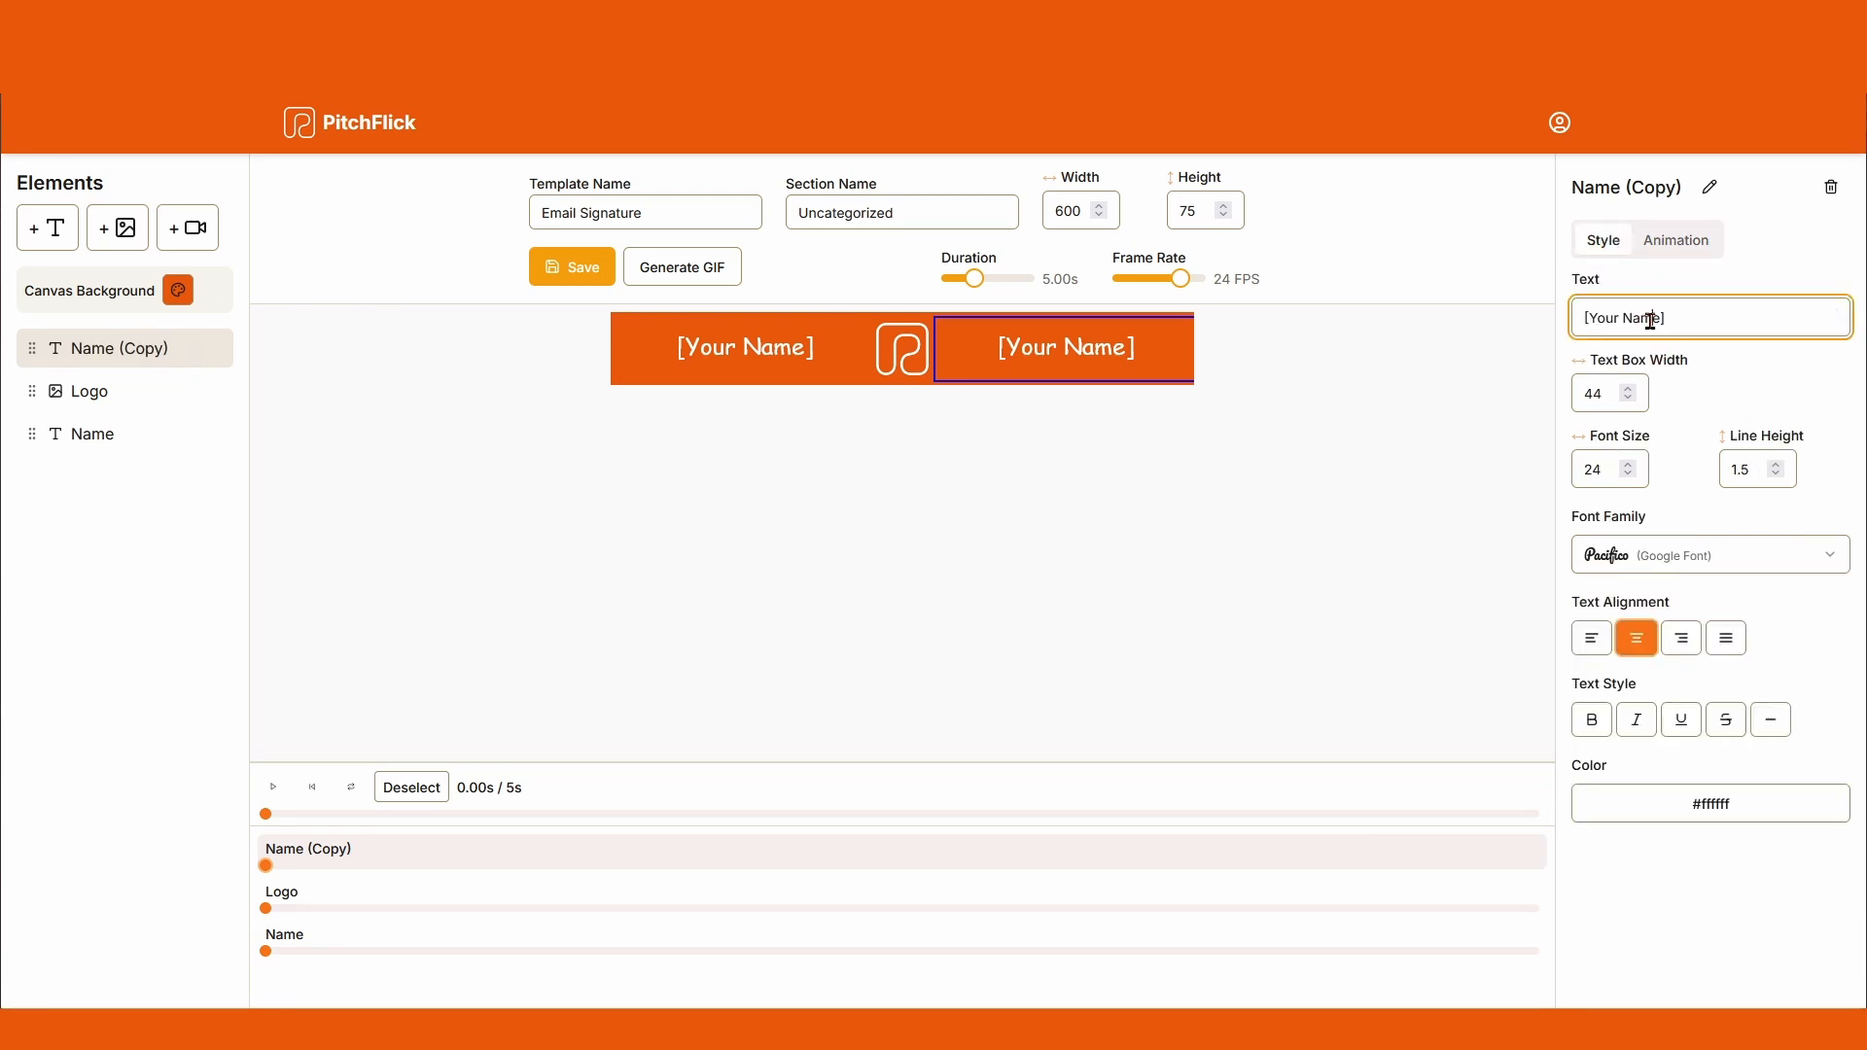
{"action": "double_click", "coordinate": [1650, 322]}
{"action": "type", "text": "Title"}
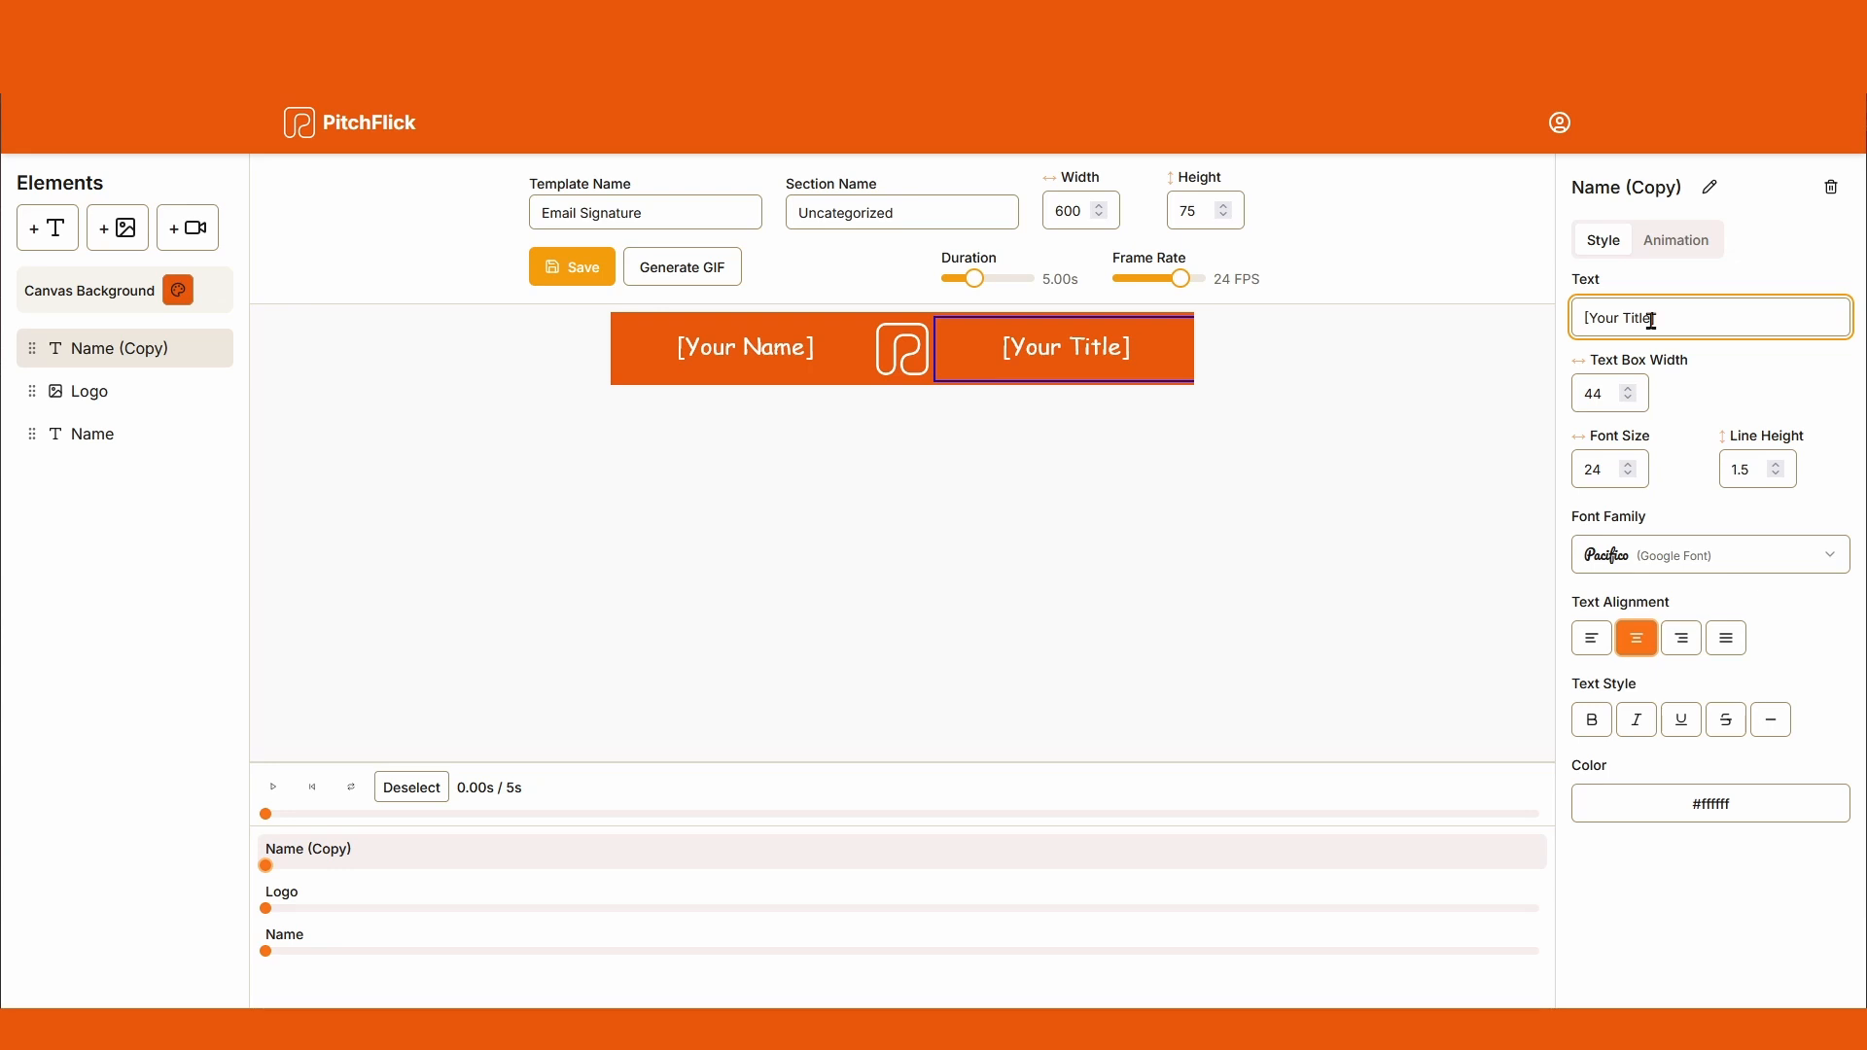
Step: Duplicate the "[Your Title]" text element twice and rename the original one as title
{"action": "left_click", "coordinate": [158, 350]}
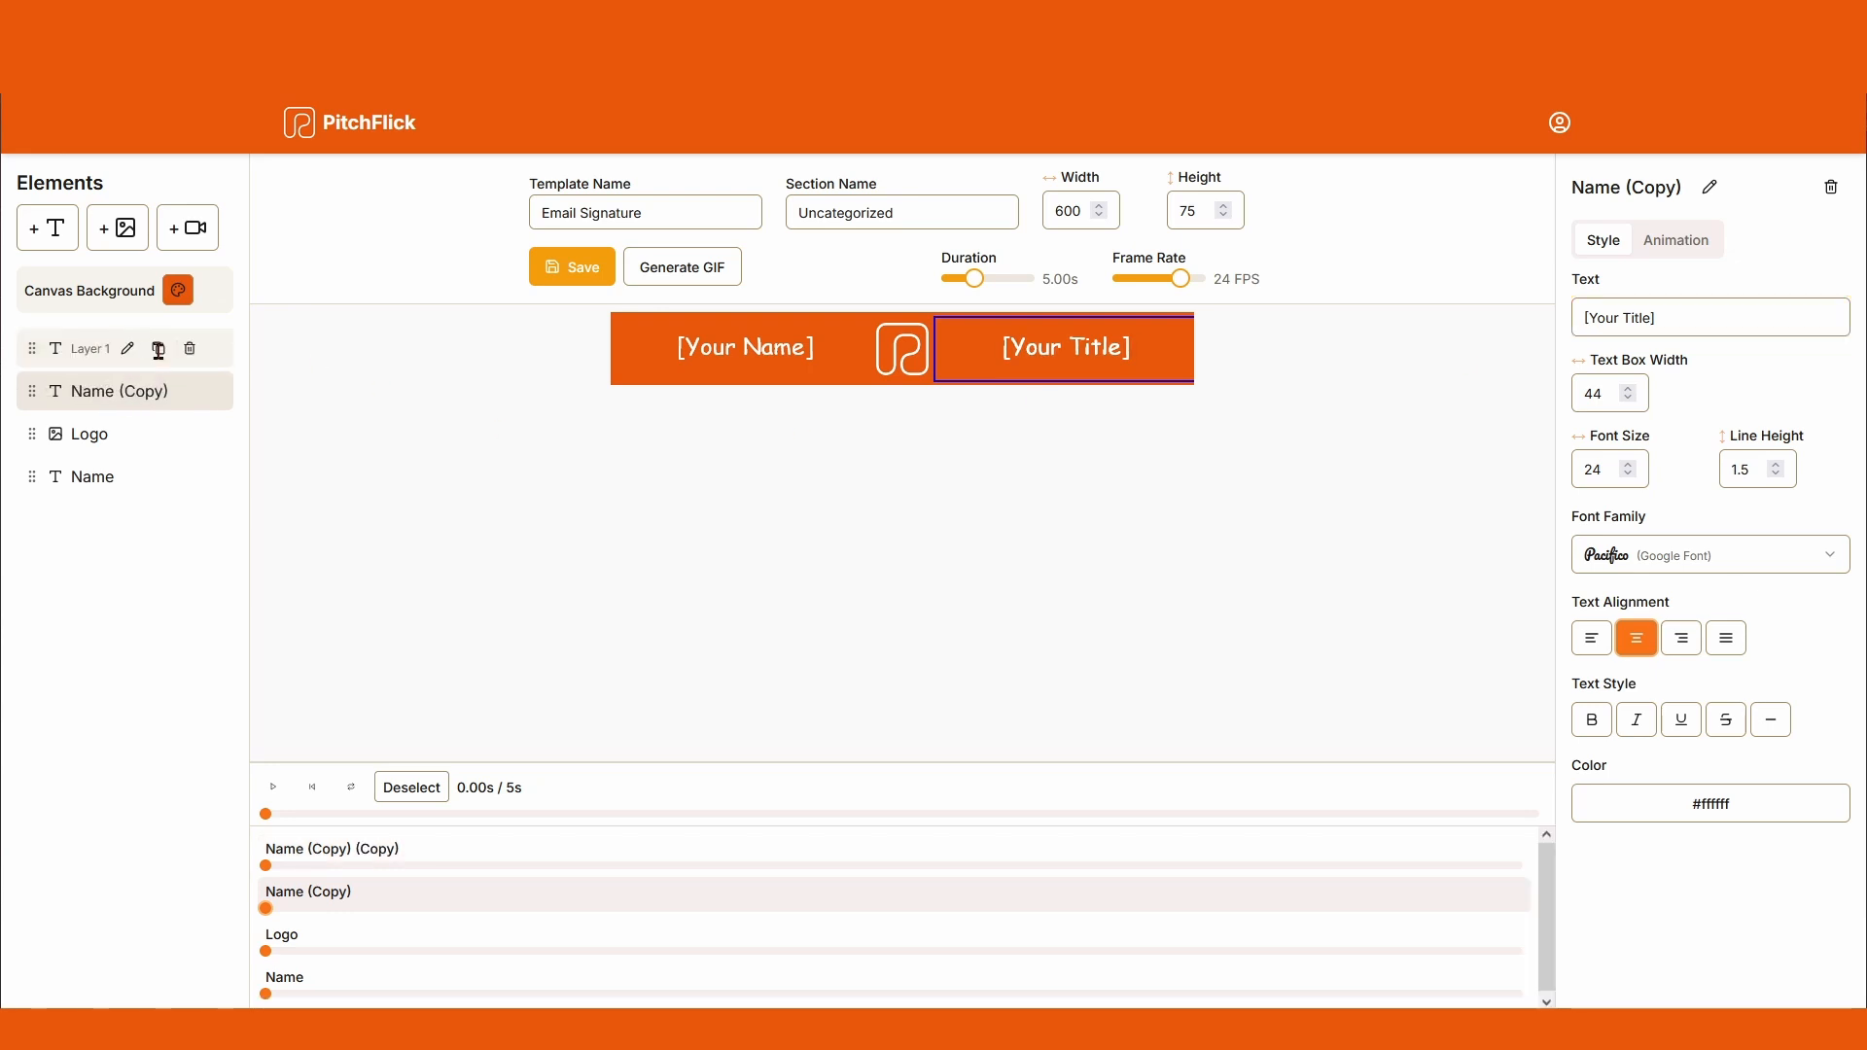
{"action": "left_click", "coordinate": [158, 350]}
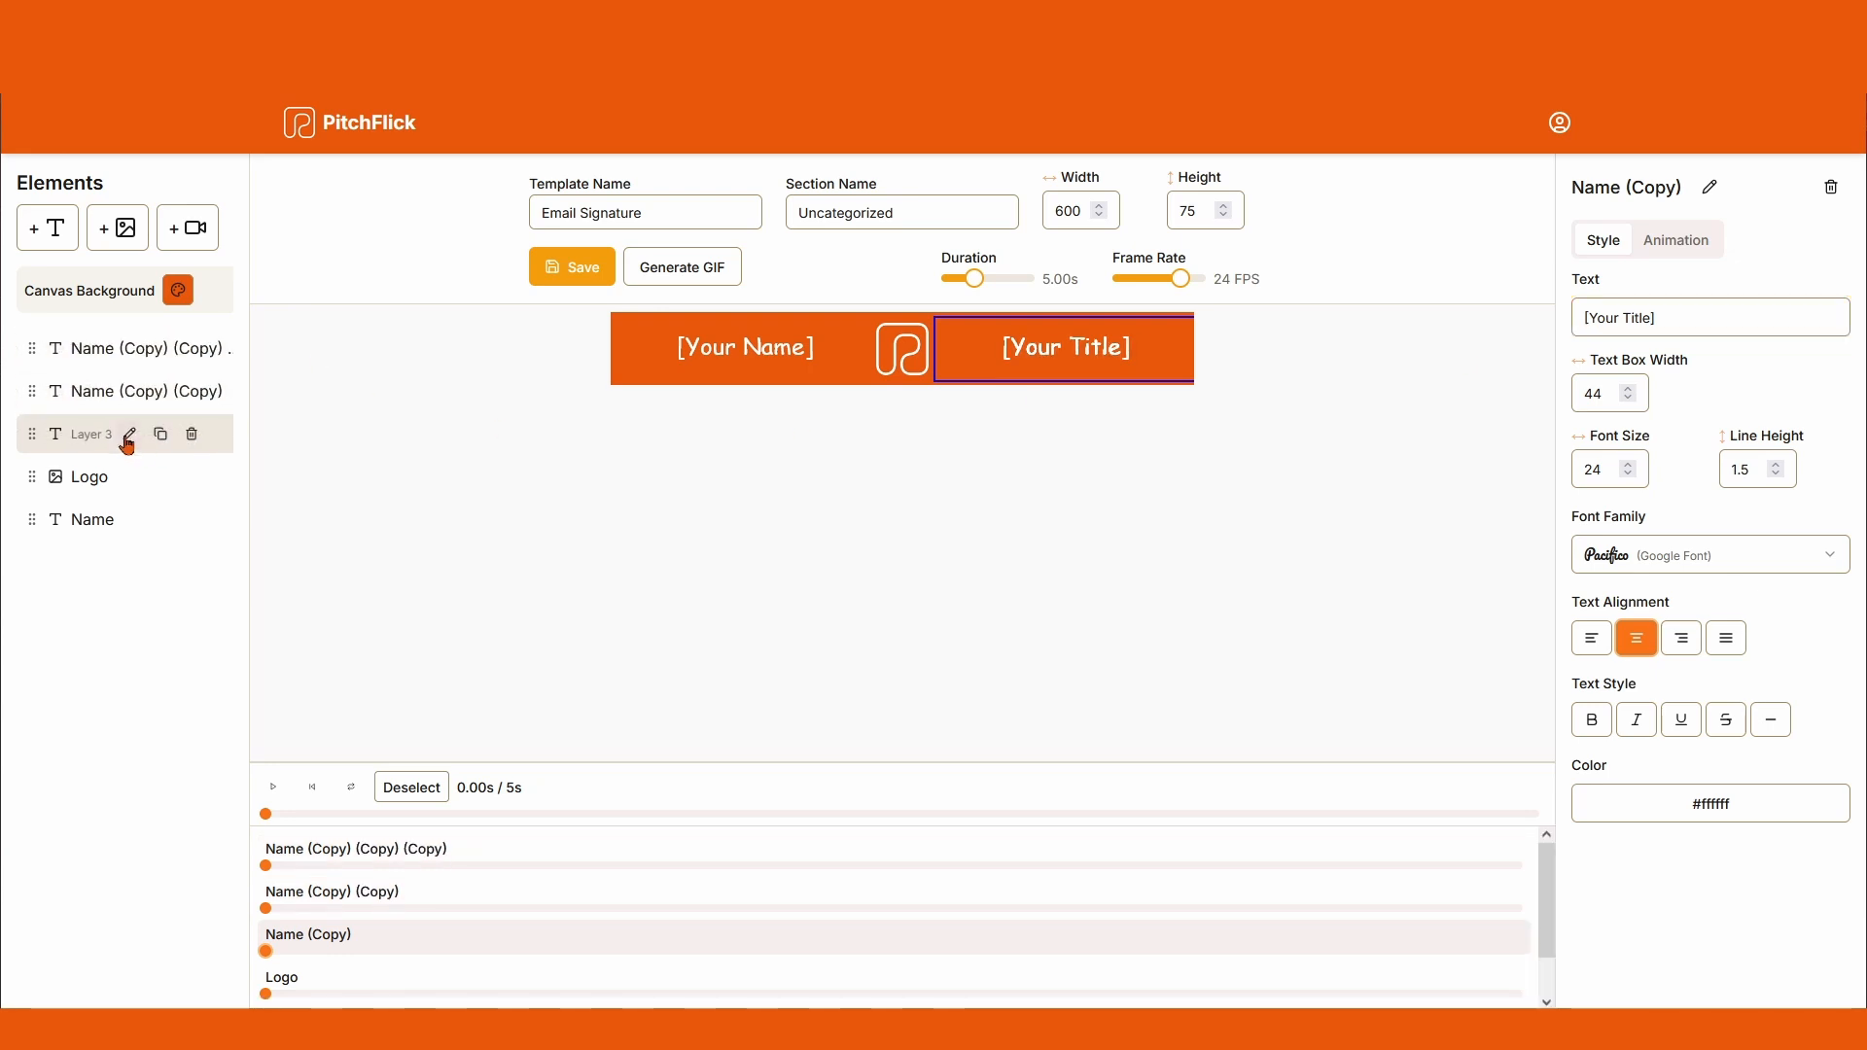
{"action": "left_click", "coordinate": [129, 435]}
{"action": "key", "text": "ctrl+a"}
{"action": "type", "text": "t"}
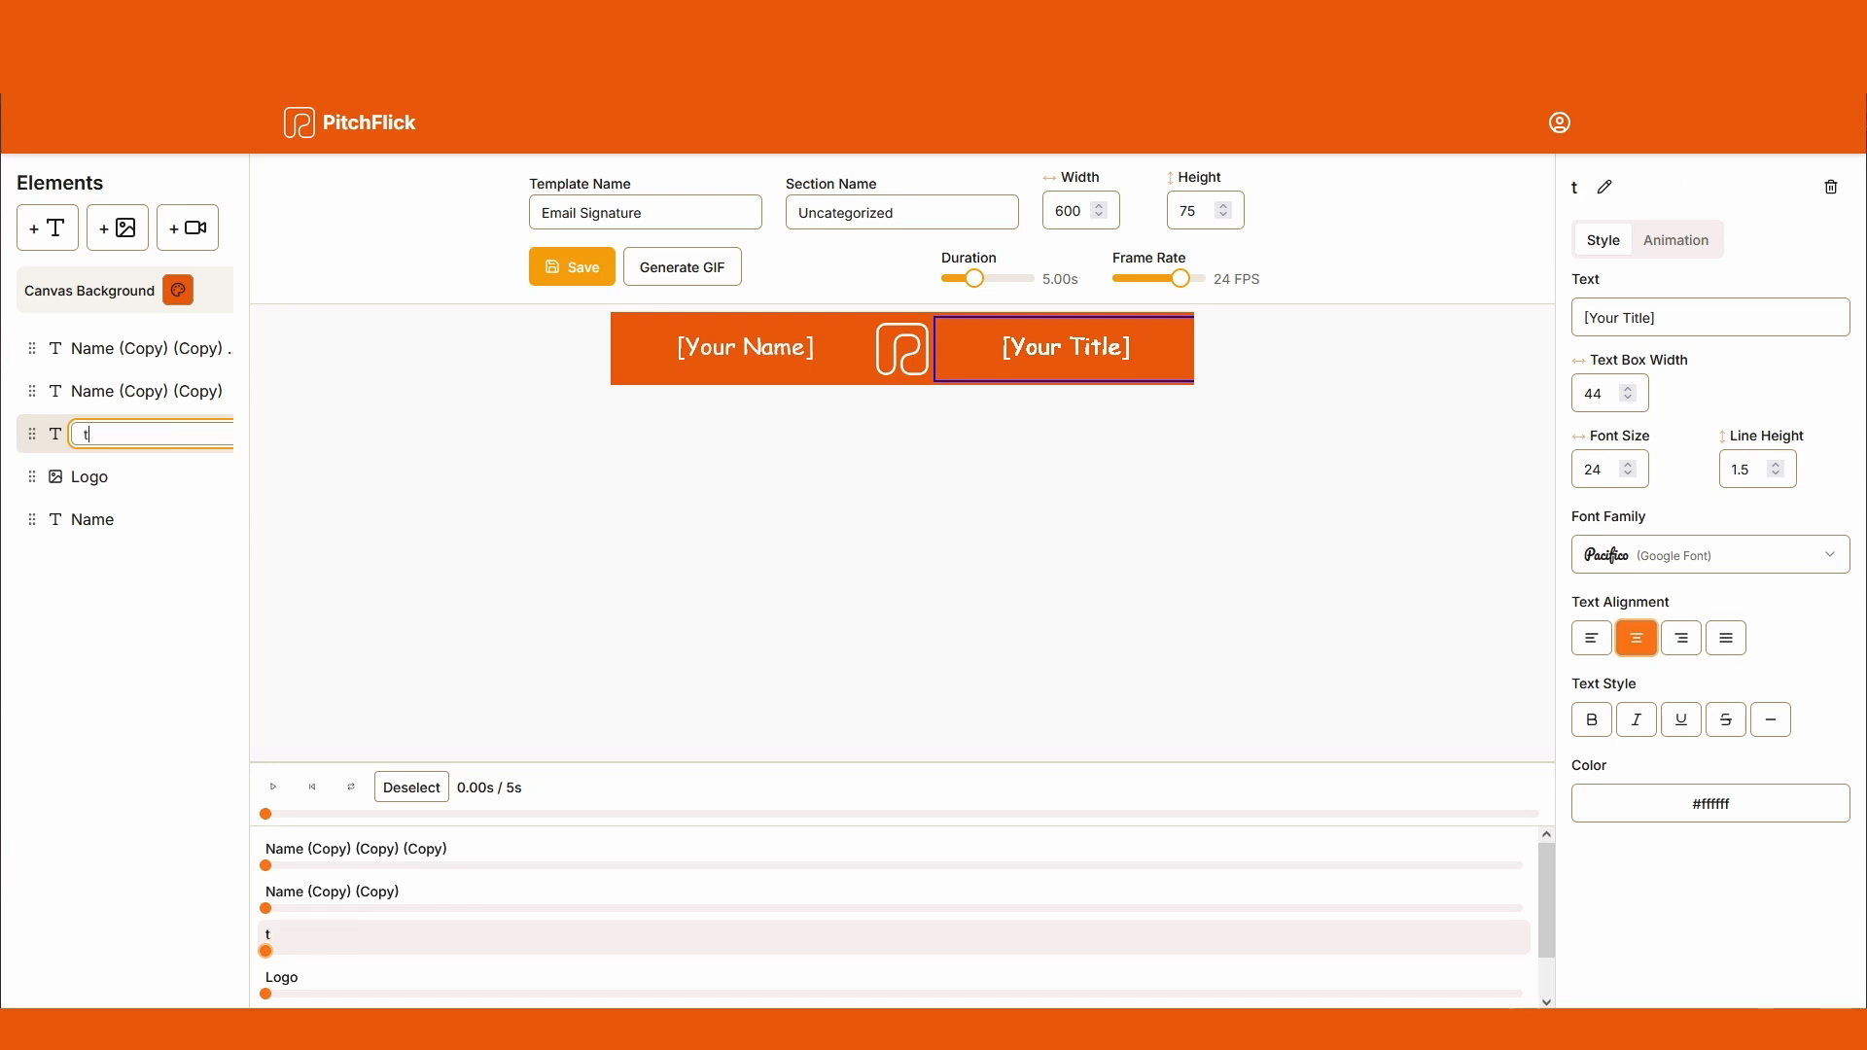
{"action": "type", "text": "itle"}
{"action": "key", "text": "Return"}
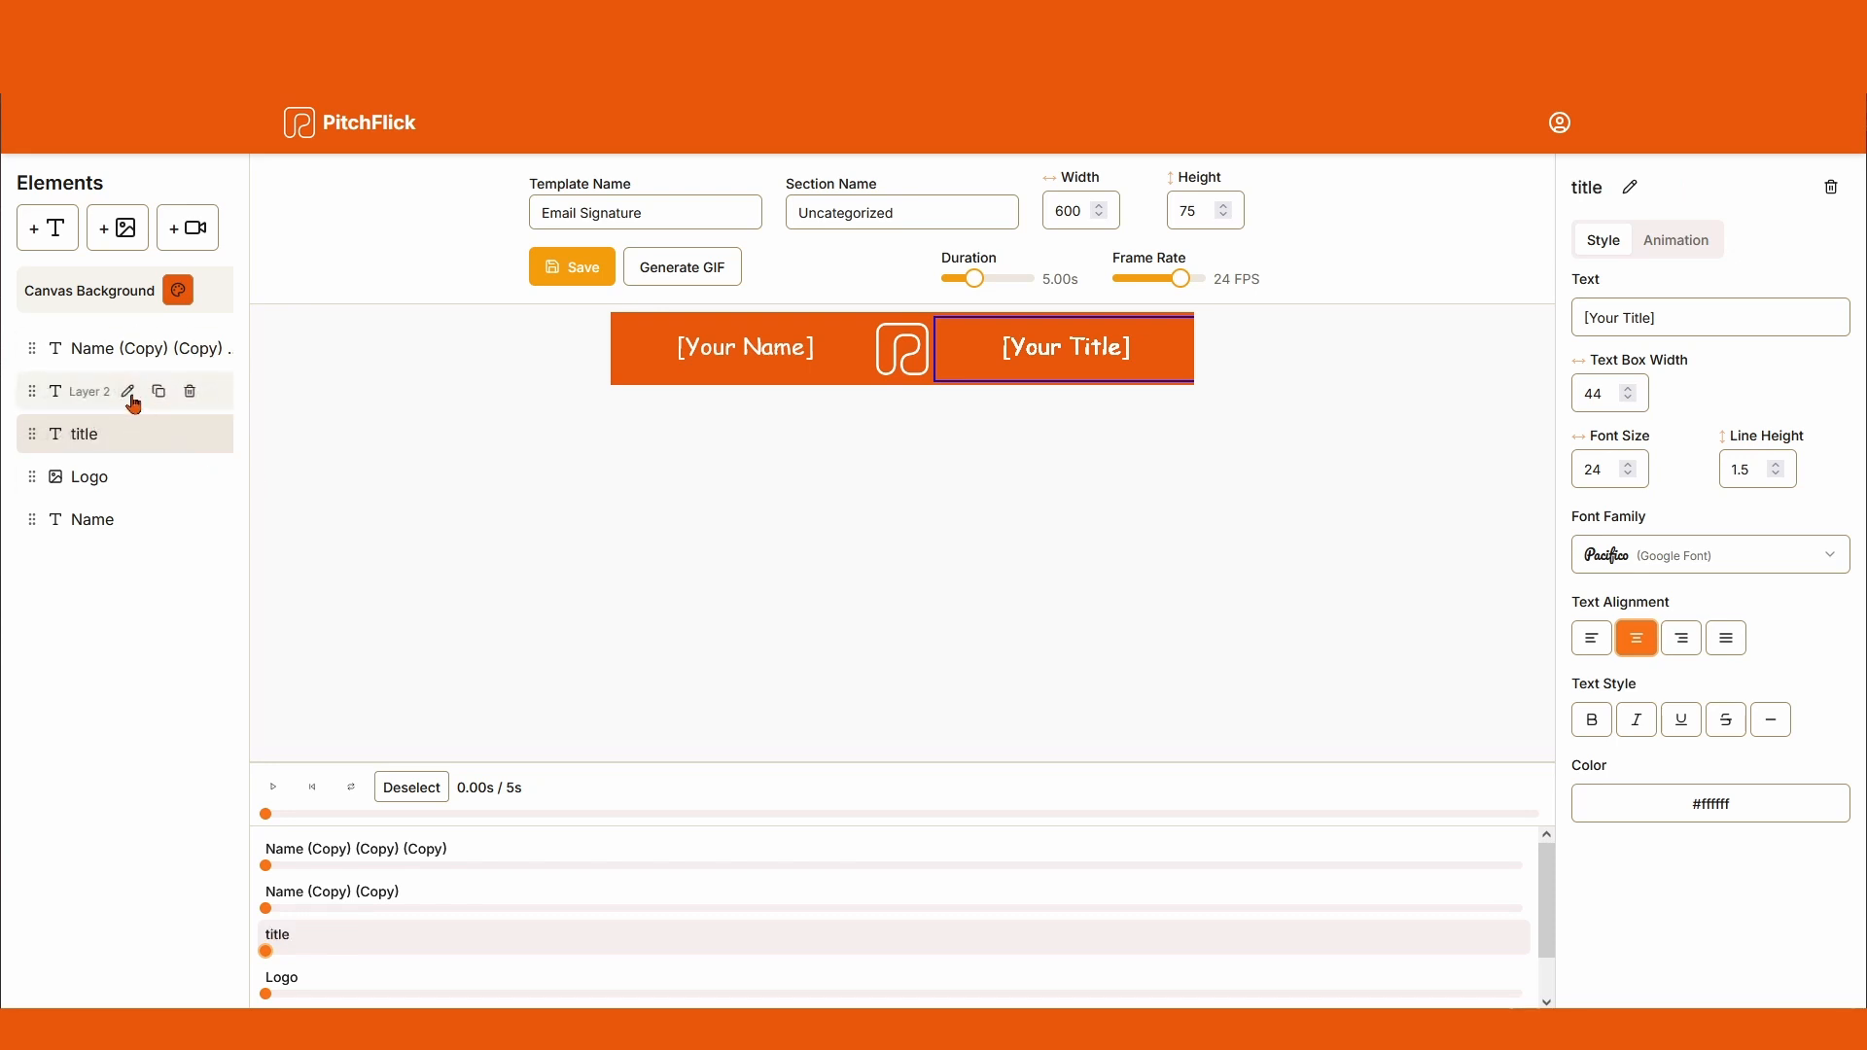
Step: Rename the duplicate directly above the title layer as number
{"action": "left_click", "coordinate": [127, 390]}
{"action": "double_click", "coordinate": [136, 393]}
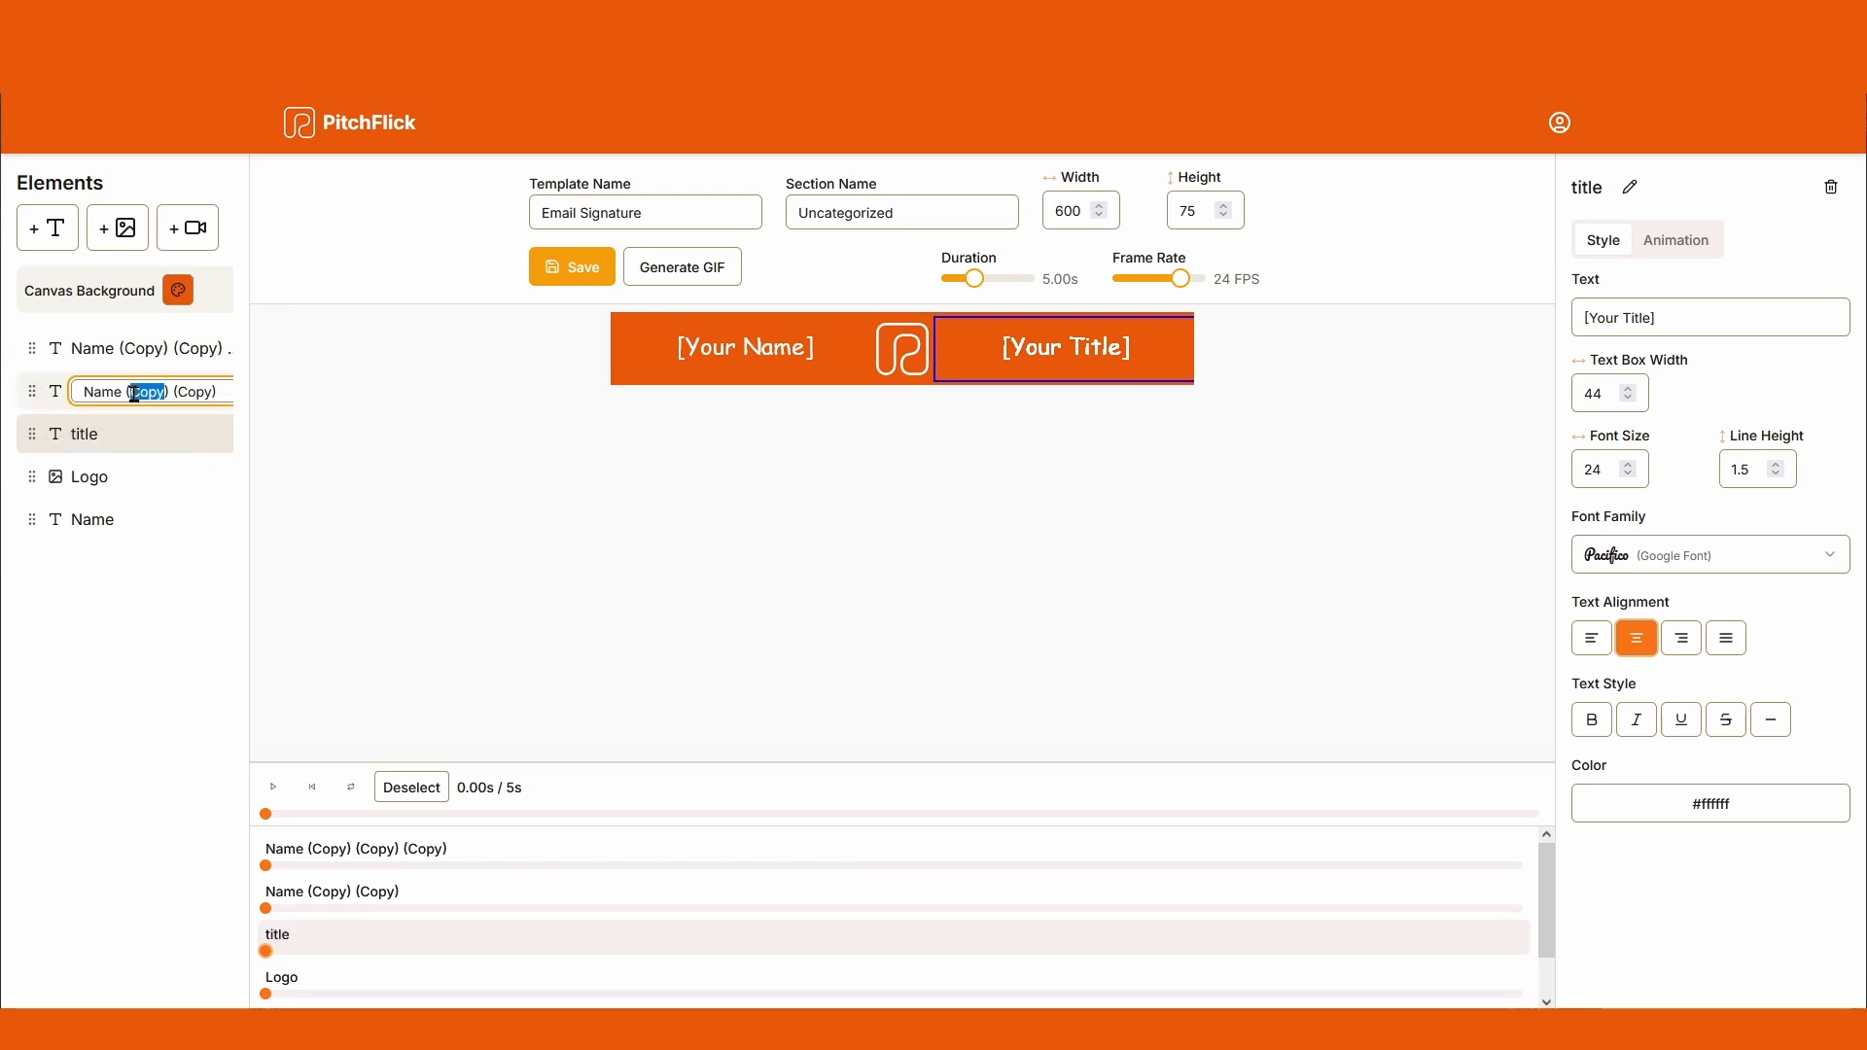
{"action": "key", "text": "ctrl+a"}
{"action": "type", "text": "n"}
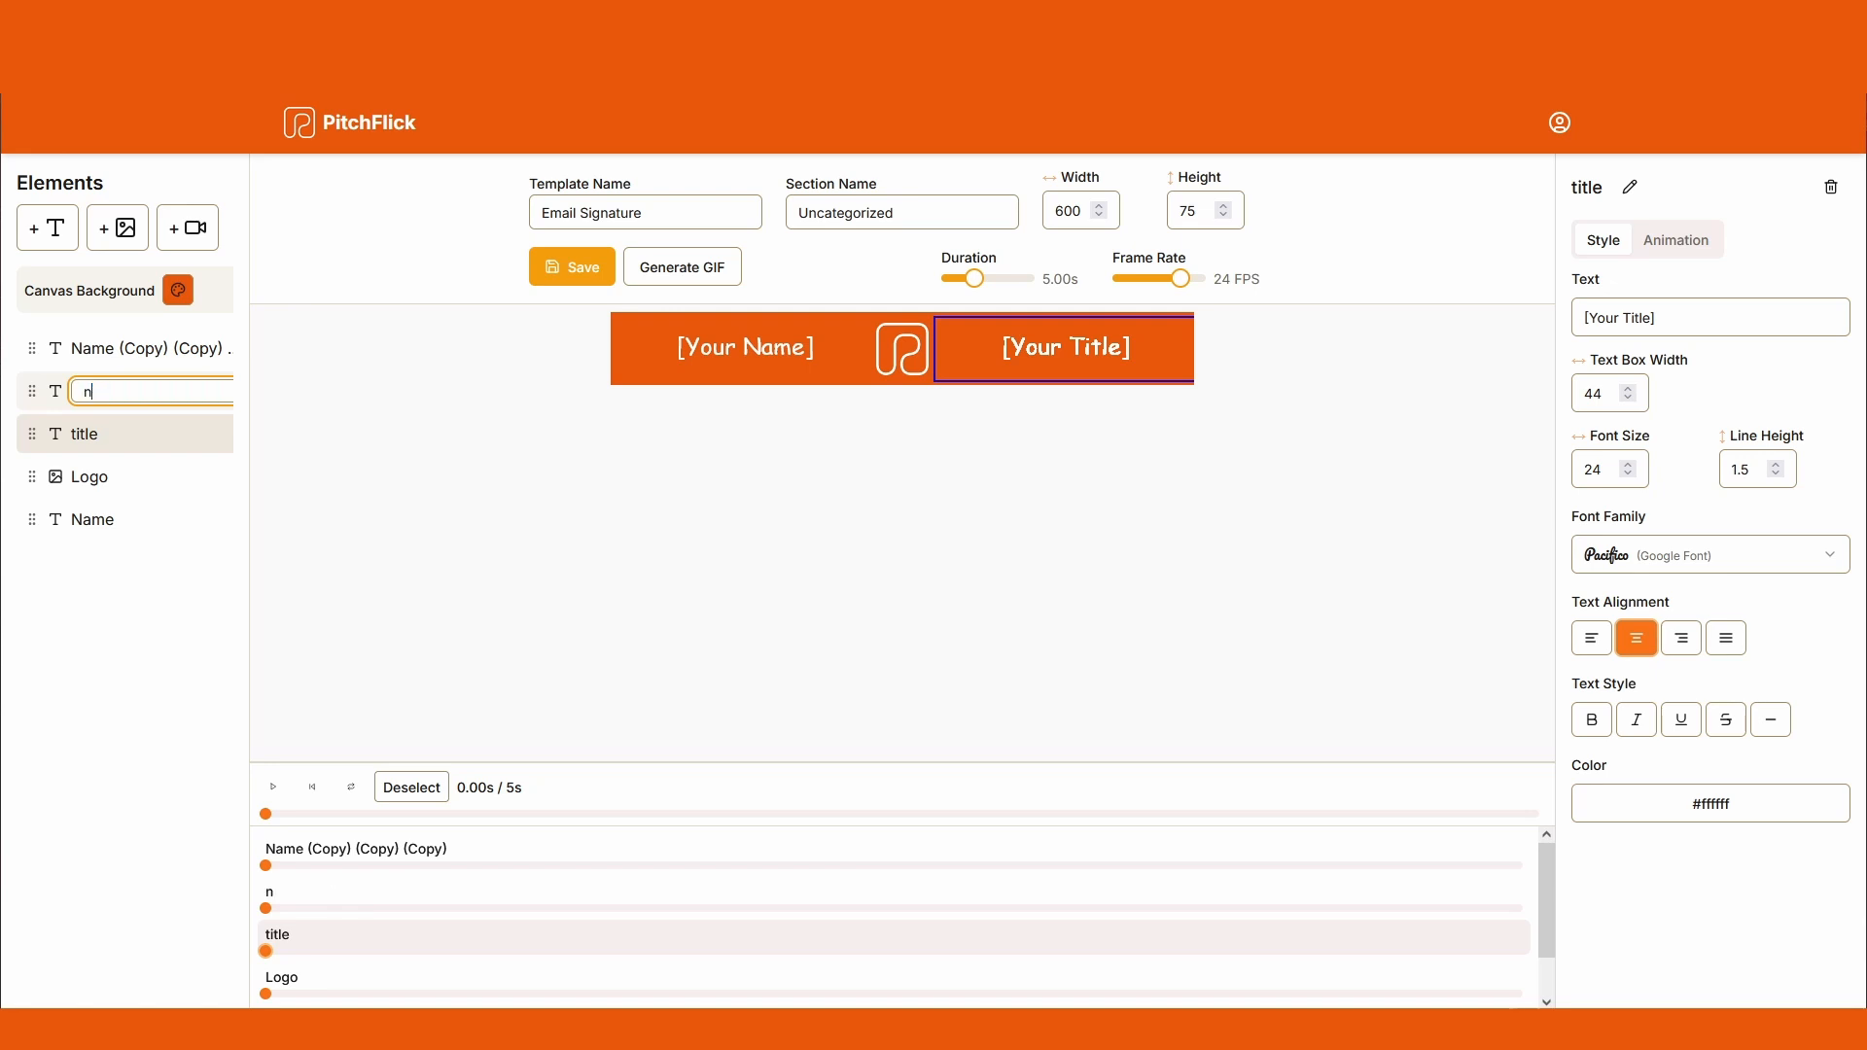
{"action": "type", "text": "umber"}
{"action": "key", "text": "Return"}
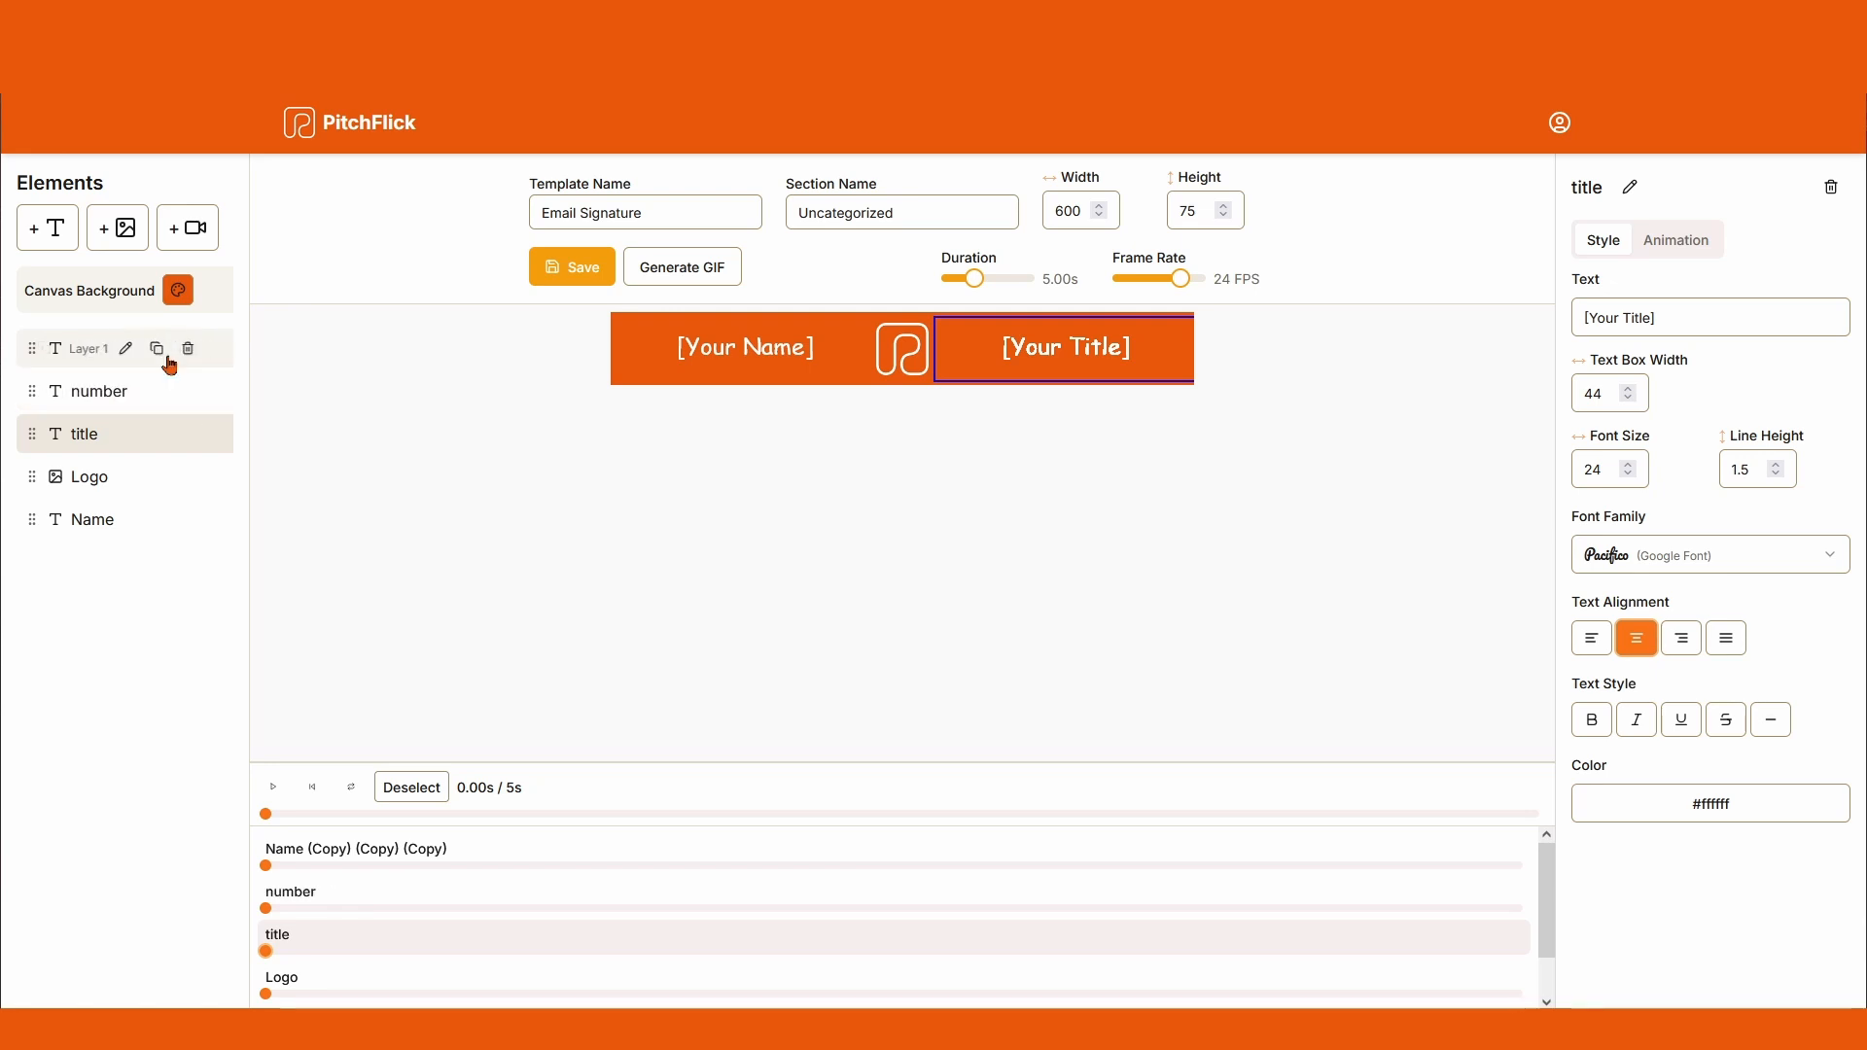
Step: Rename the topmost duplicate text layer as email
{"action": "left_click", "coordinate": [128, 352]}
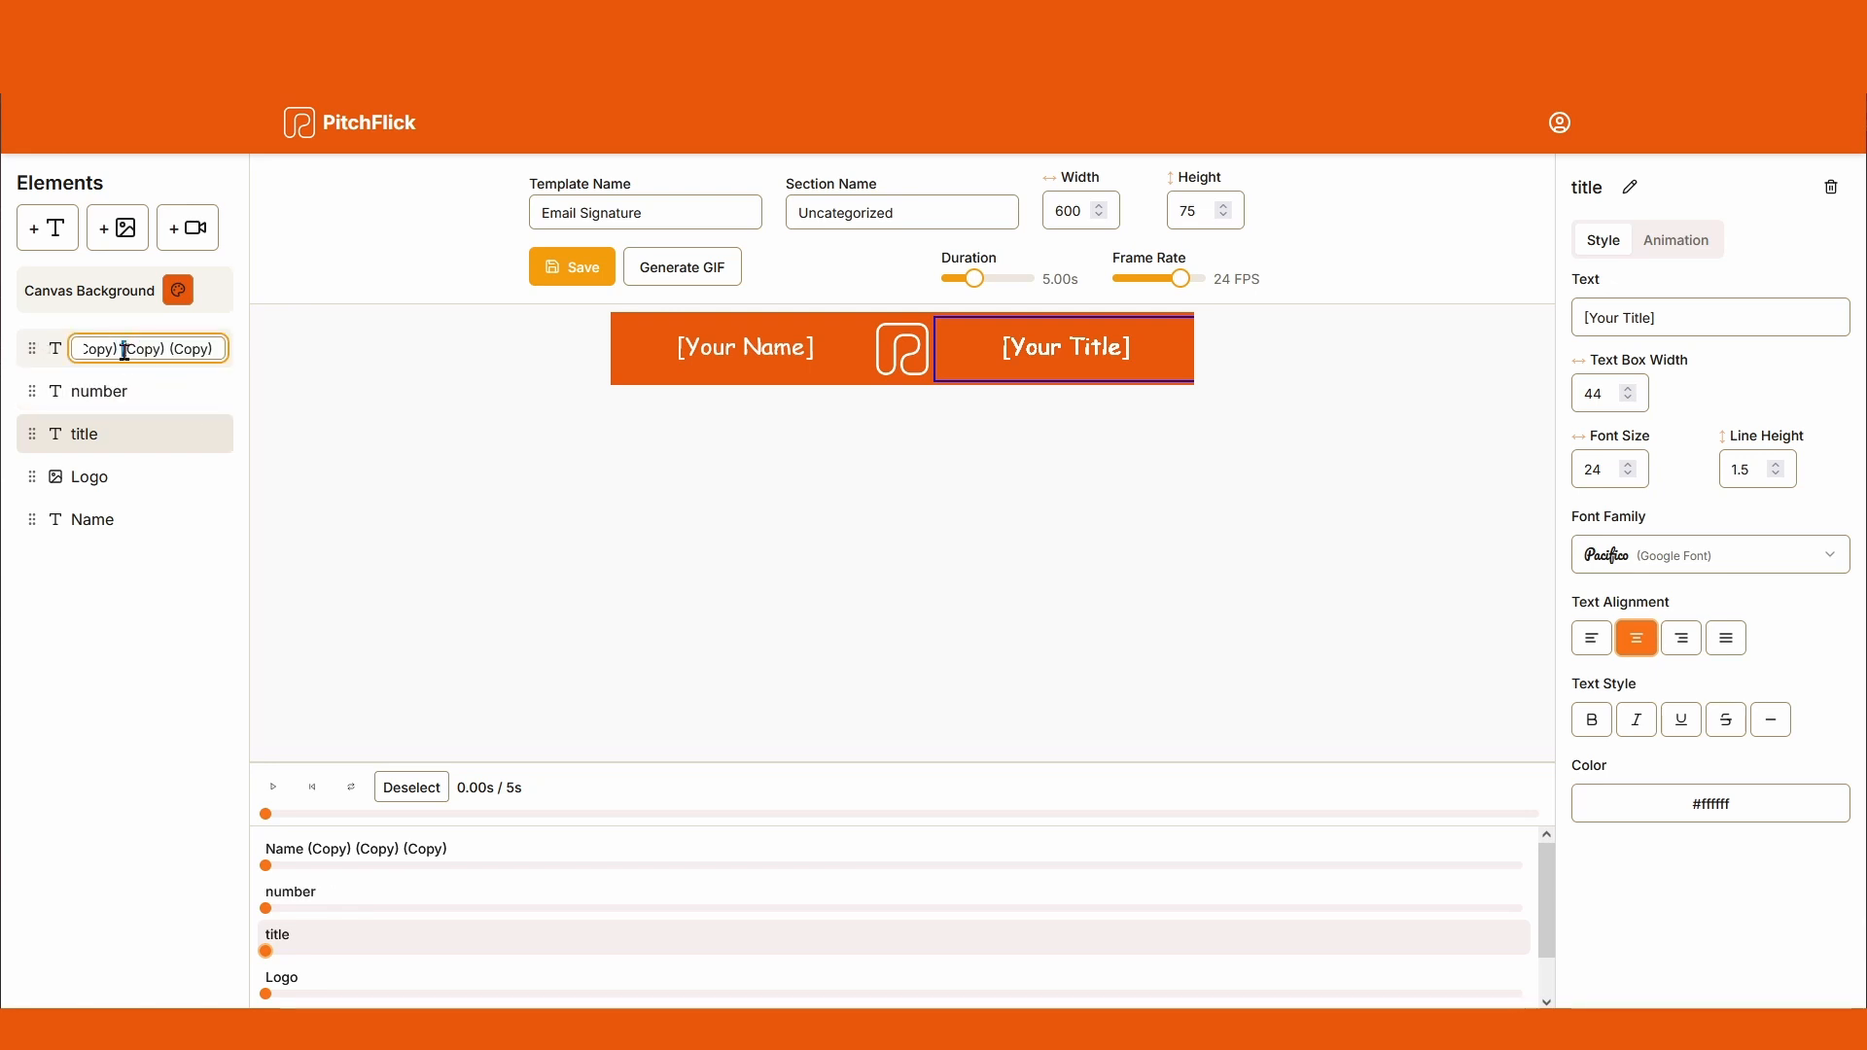
{"action": "type", "text": "email"}
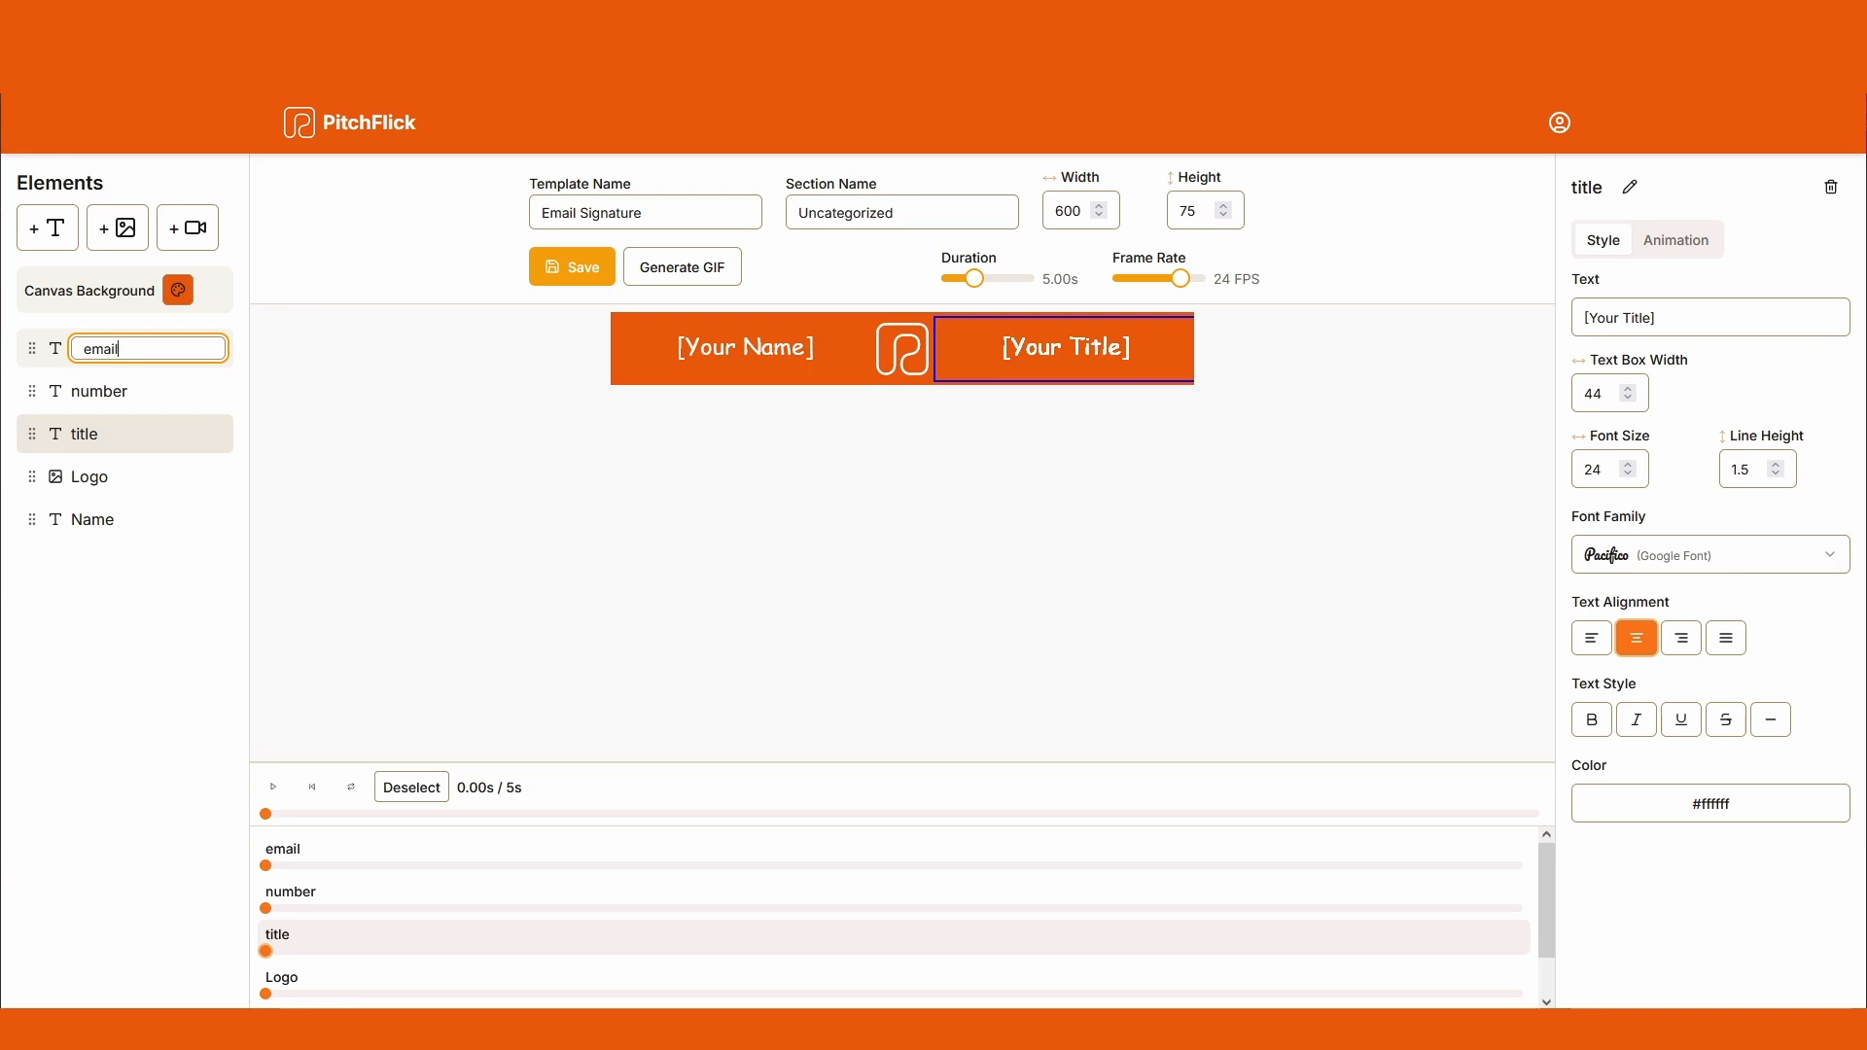
{"action": "key", "text": "Return"}
Step: Change the number element's text to "[Your Number]"
{"action": "mouse_move", "coordinate": [138, 388]}
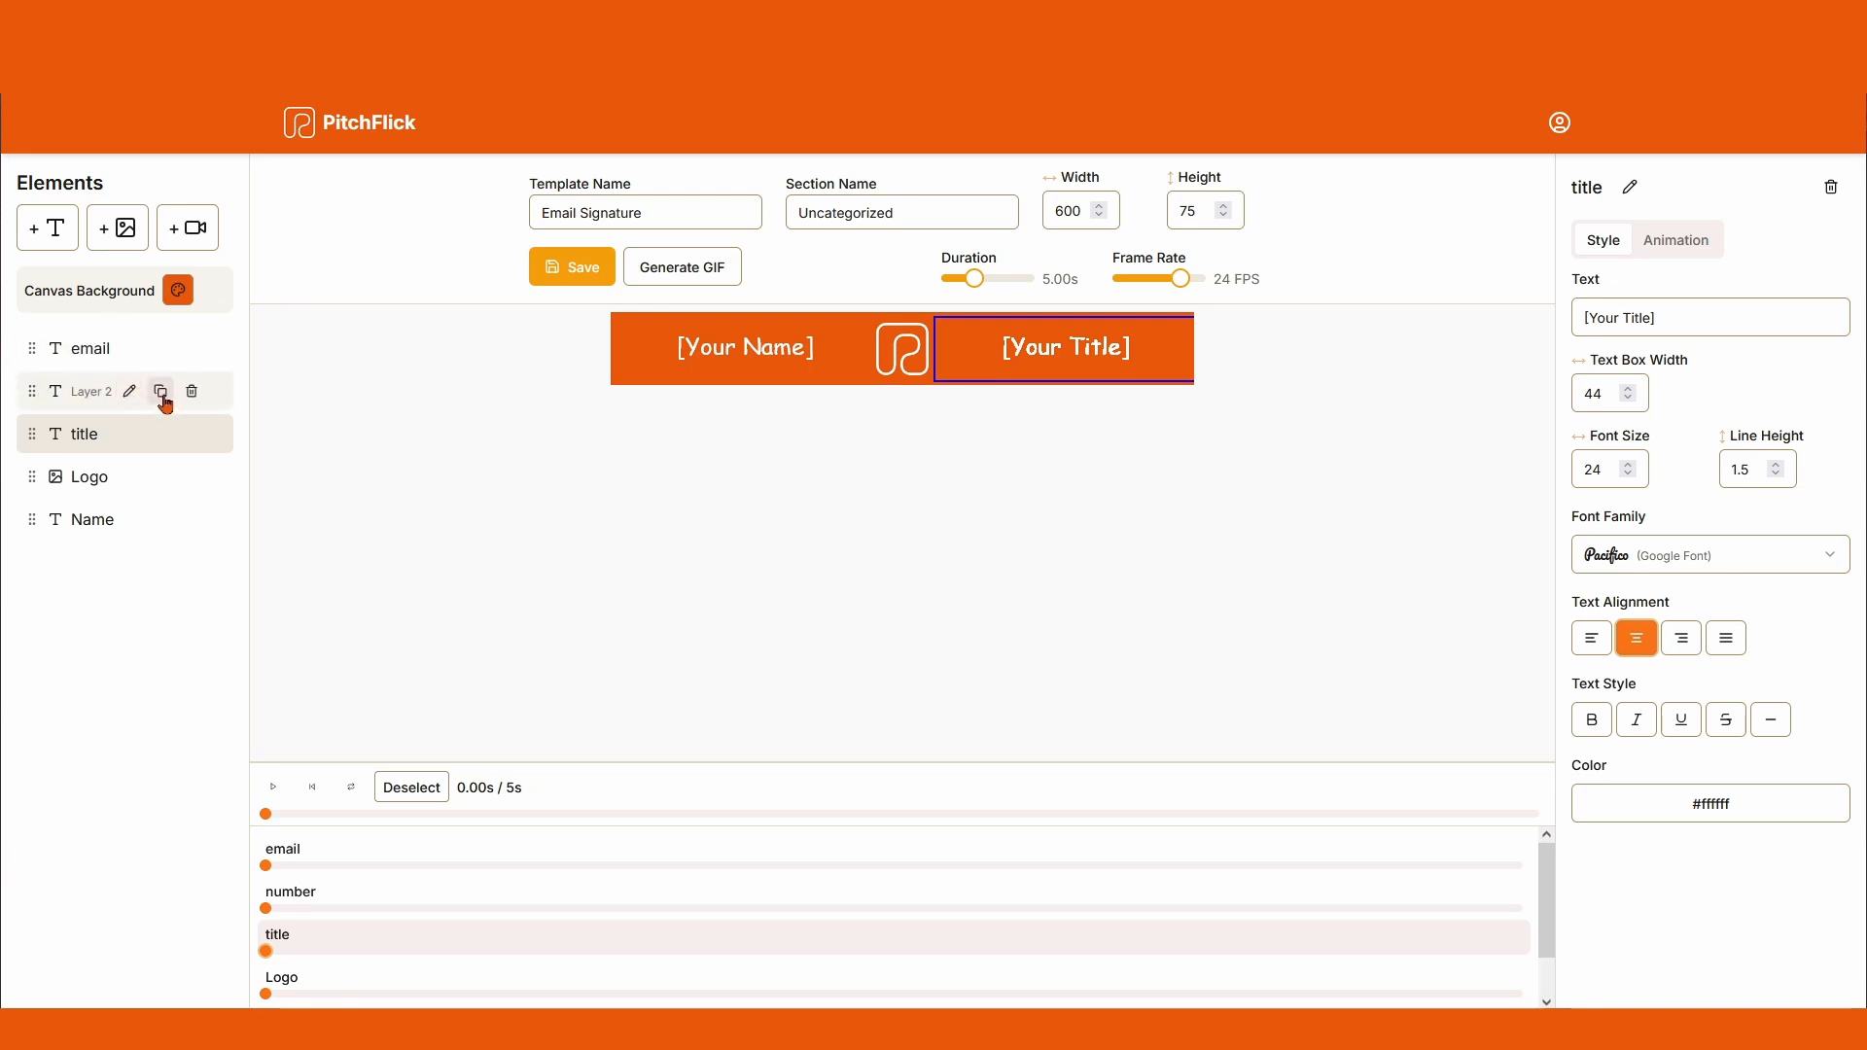
{"action": "left_click", "coordinate": [102, 393]}
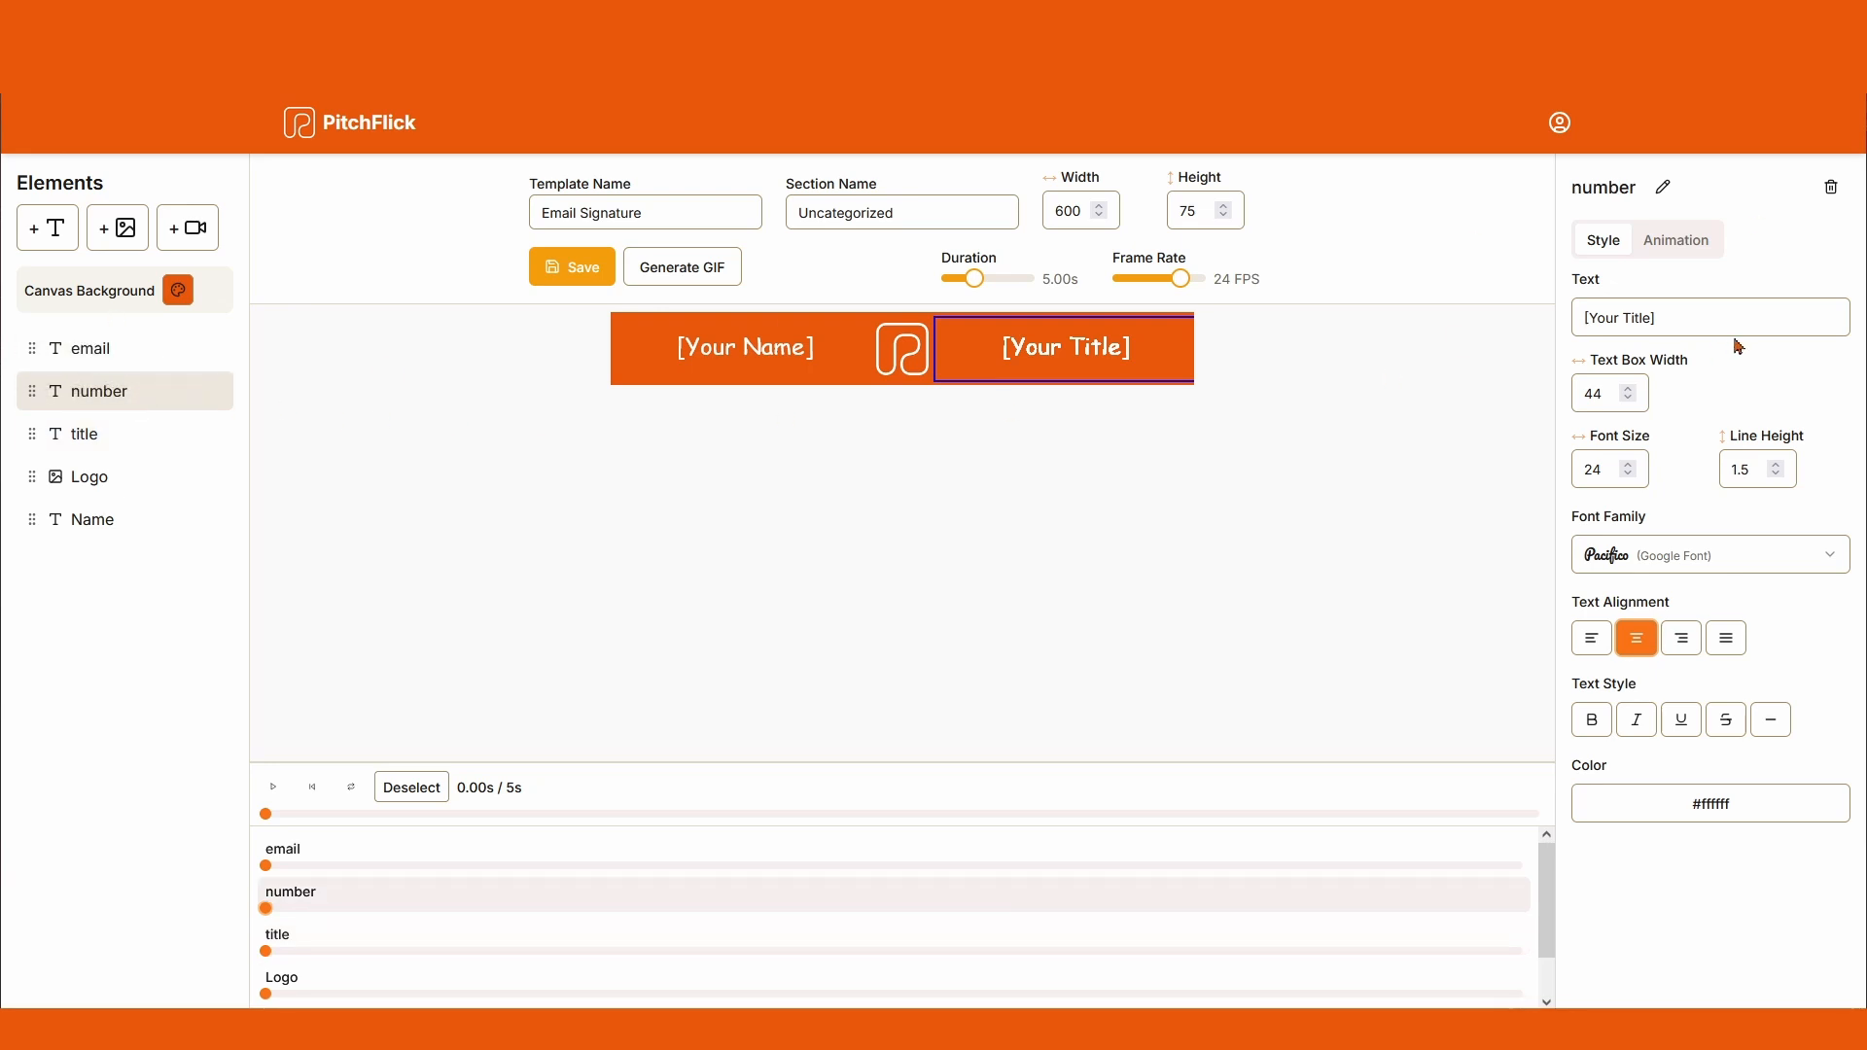
{"action": "double_click", "coordinate": [1653, 317]}
{"action": "type", "text": "Nu"}
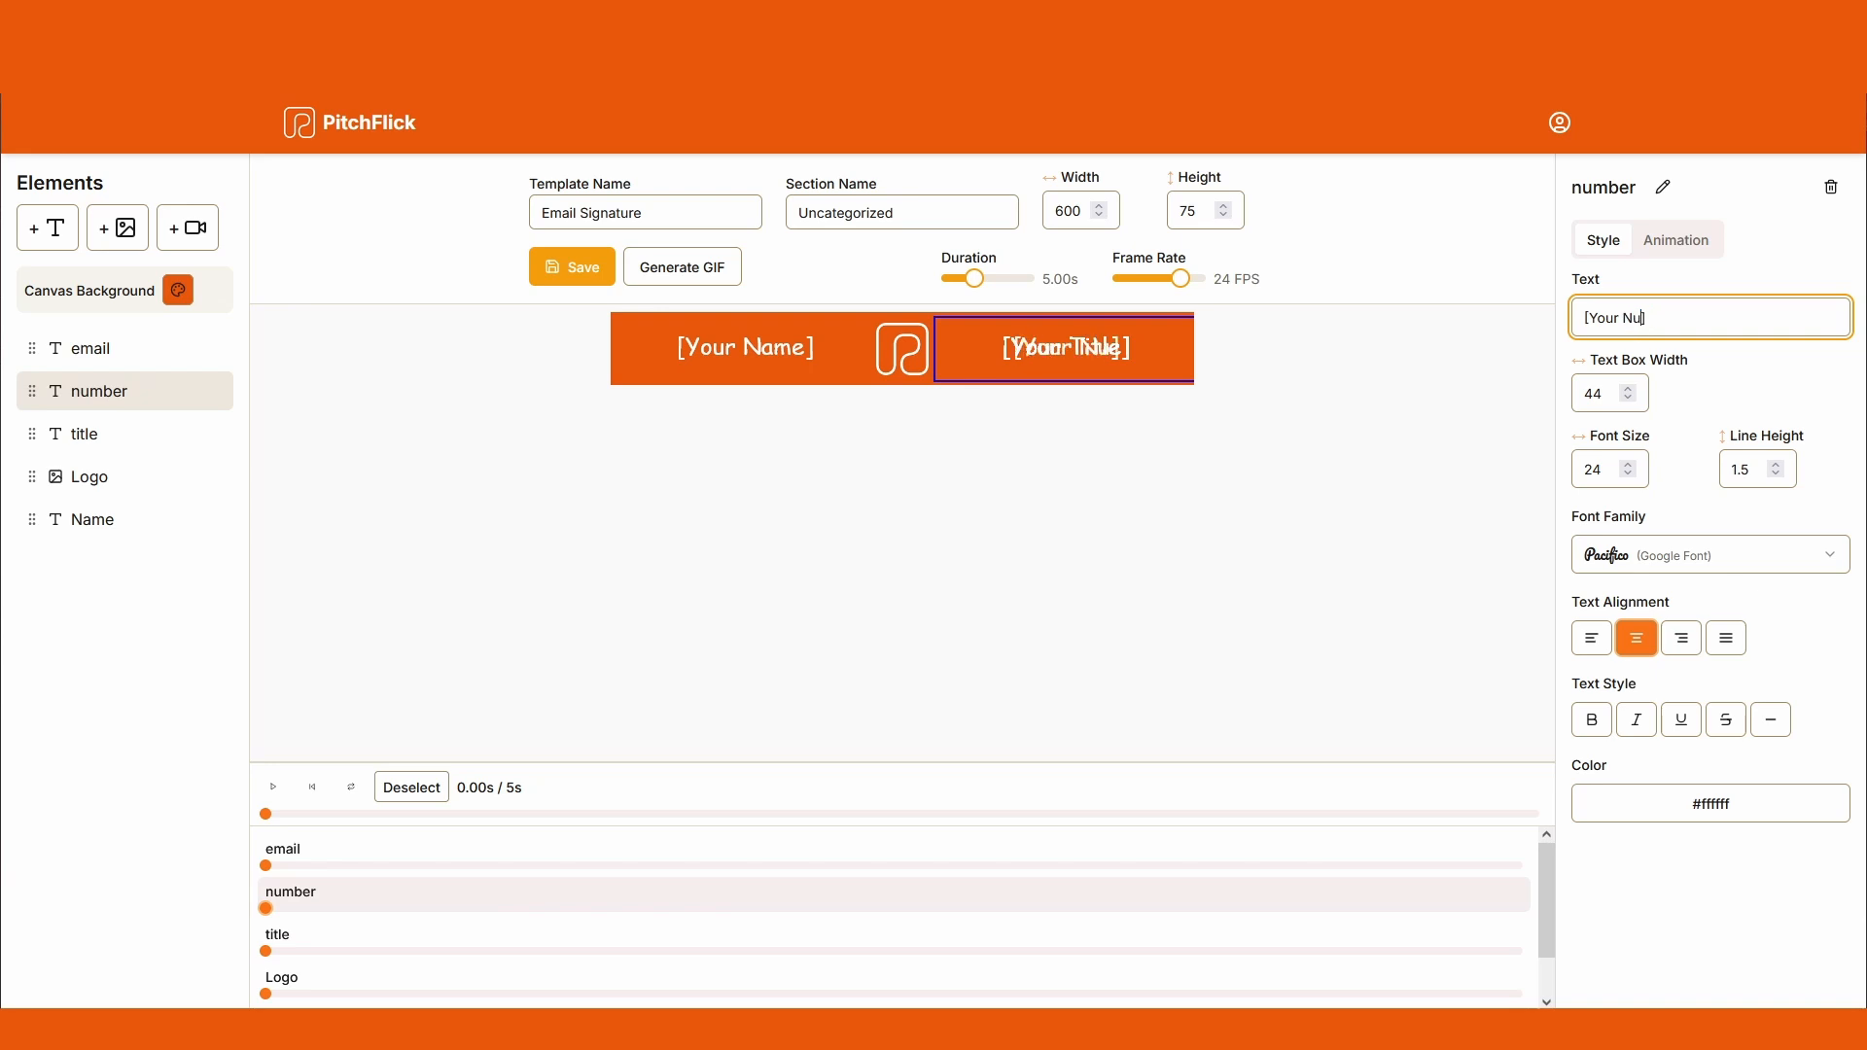
{"action": "type", "text": "mber"}
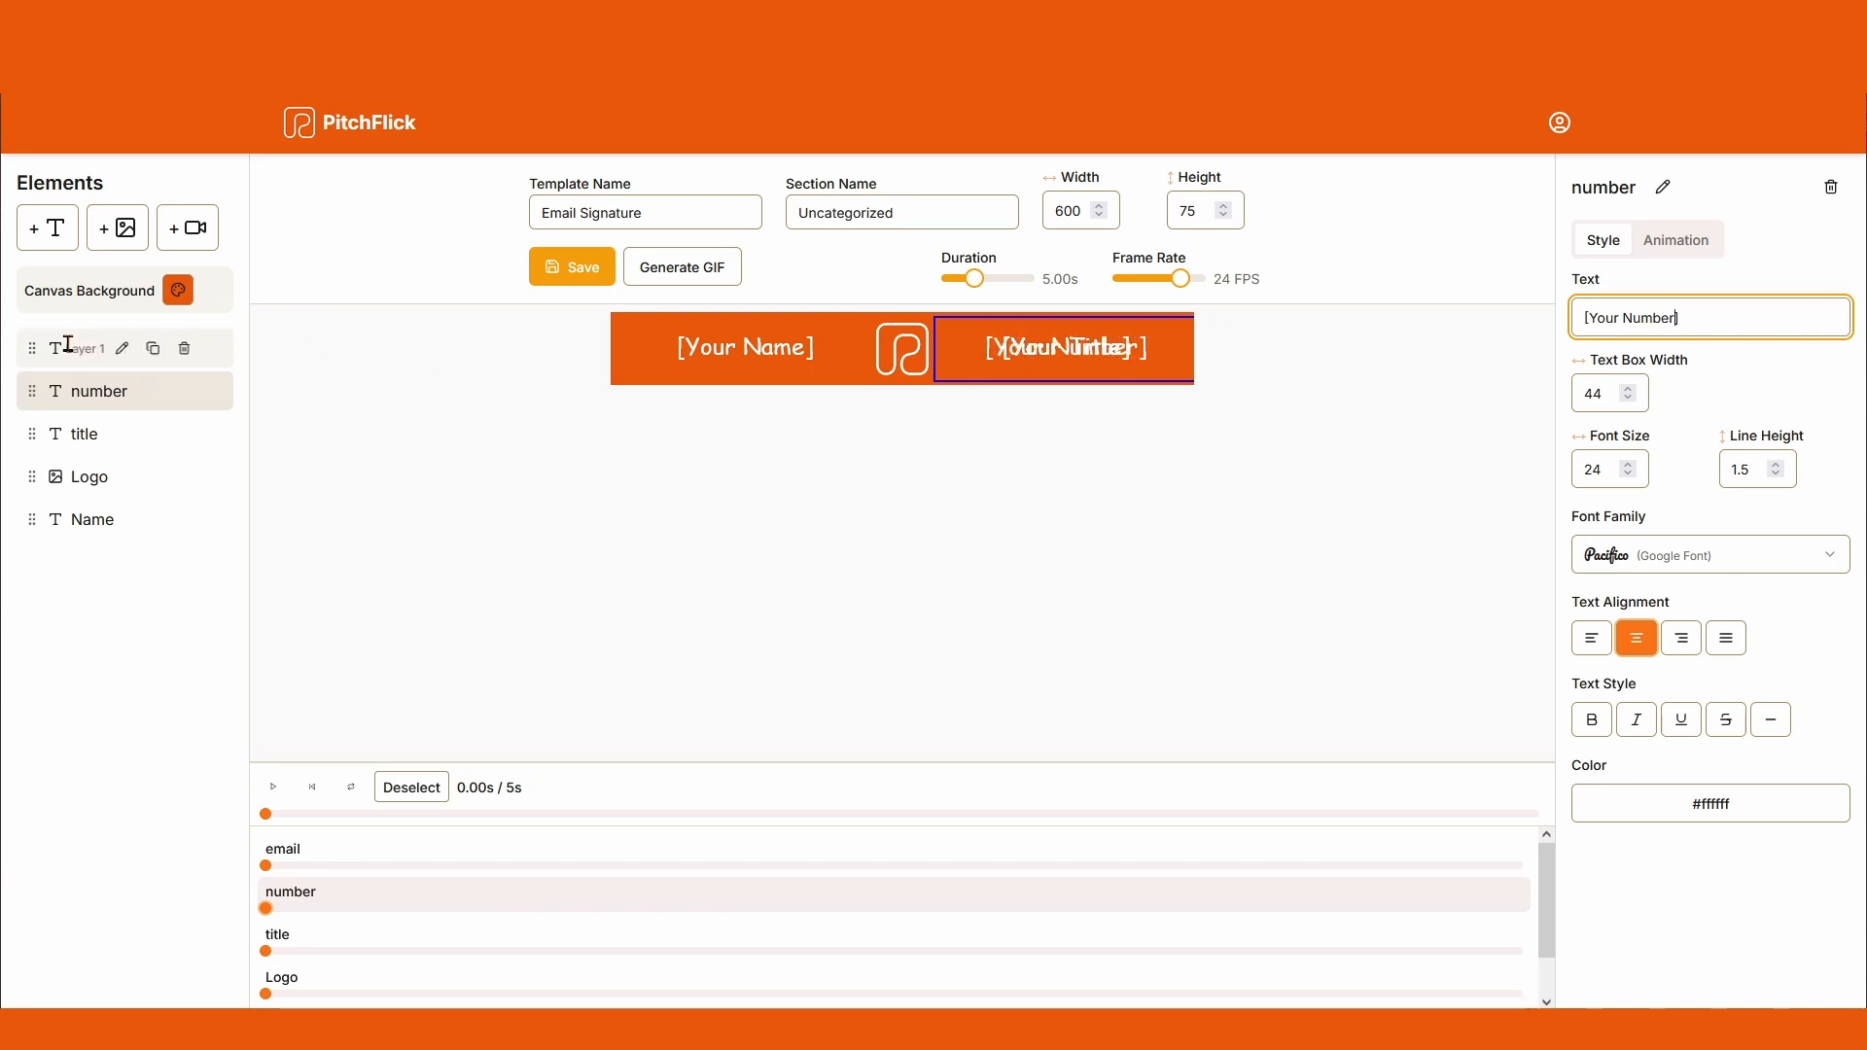
Step: Change the email element's text to "[Your Email]"
{"action": "left_click", "coordinate": [68, 344]}
{"action": "double_click", "coordinate": [1634, 318]}
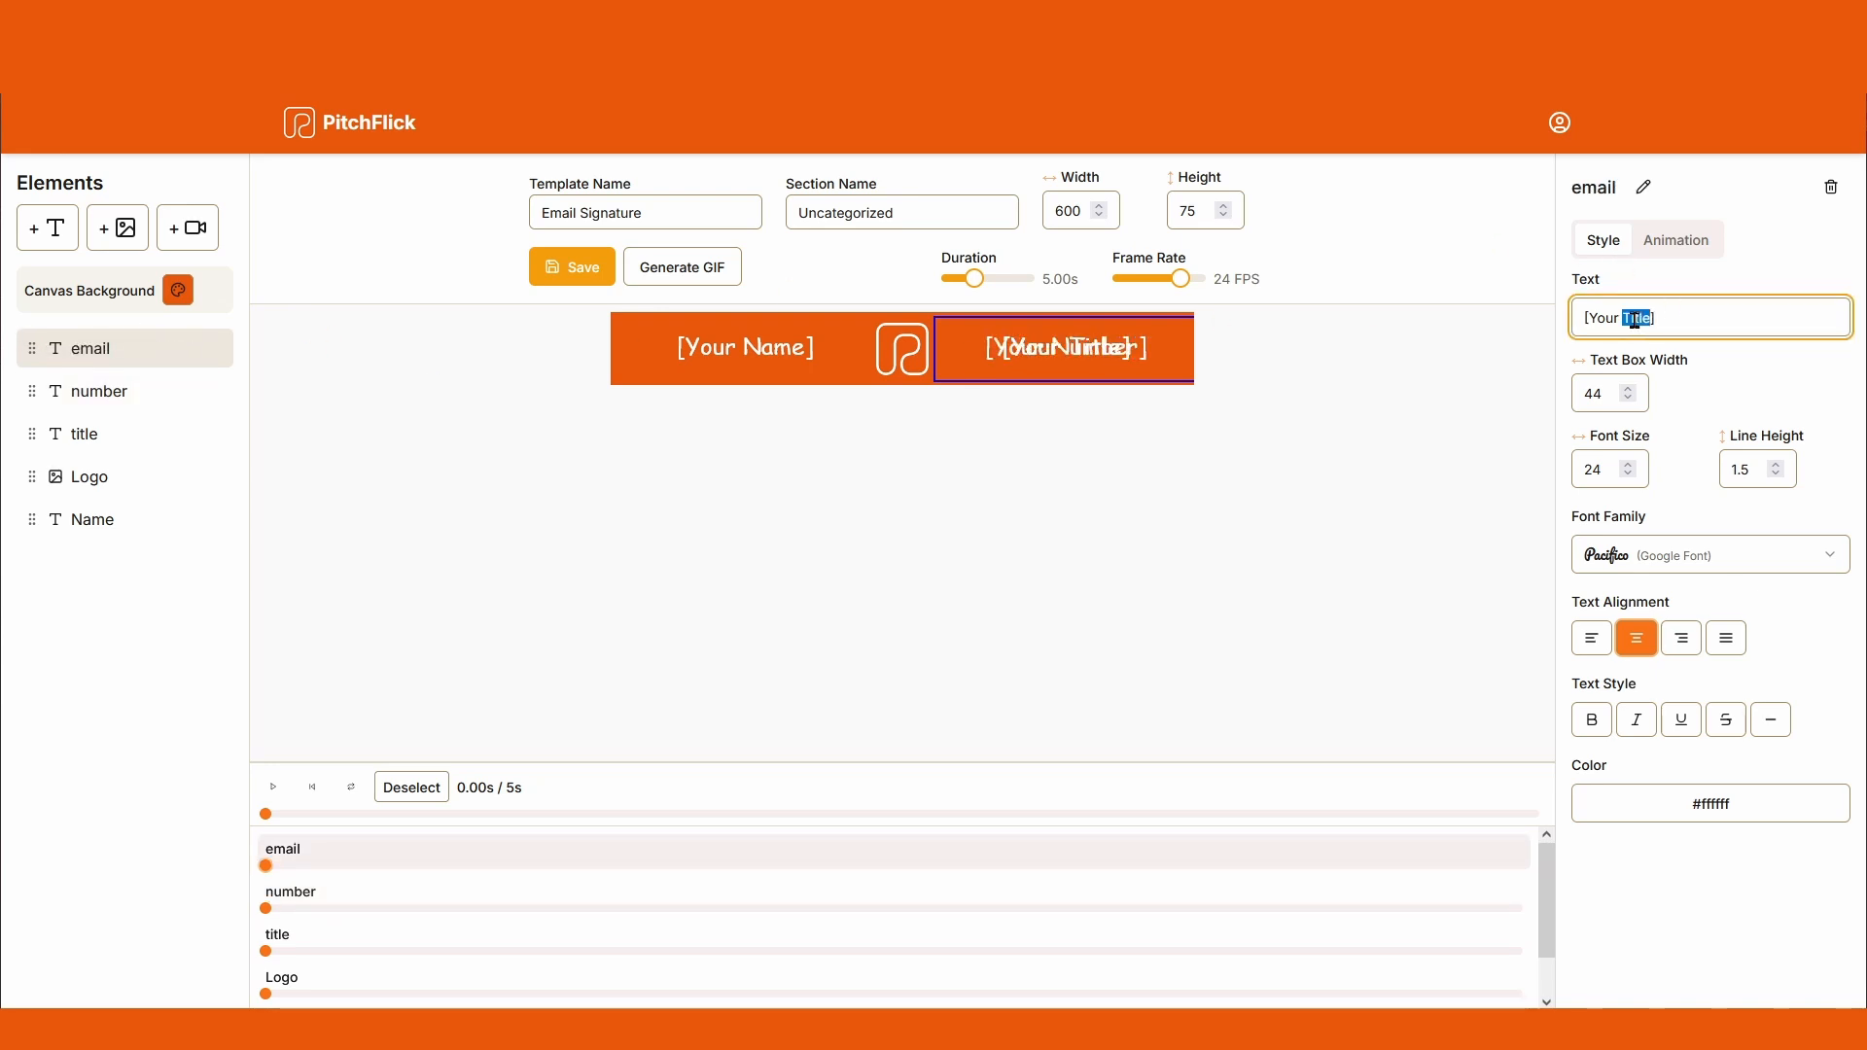
{"action": "type", "text": "Email"}
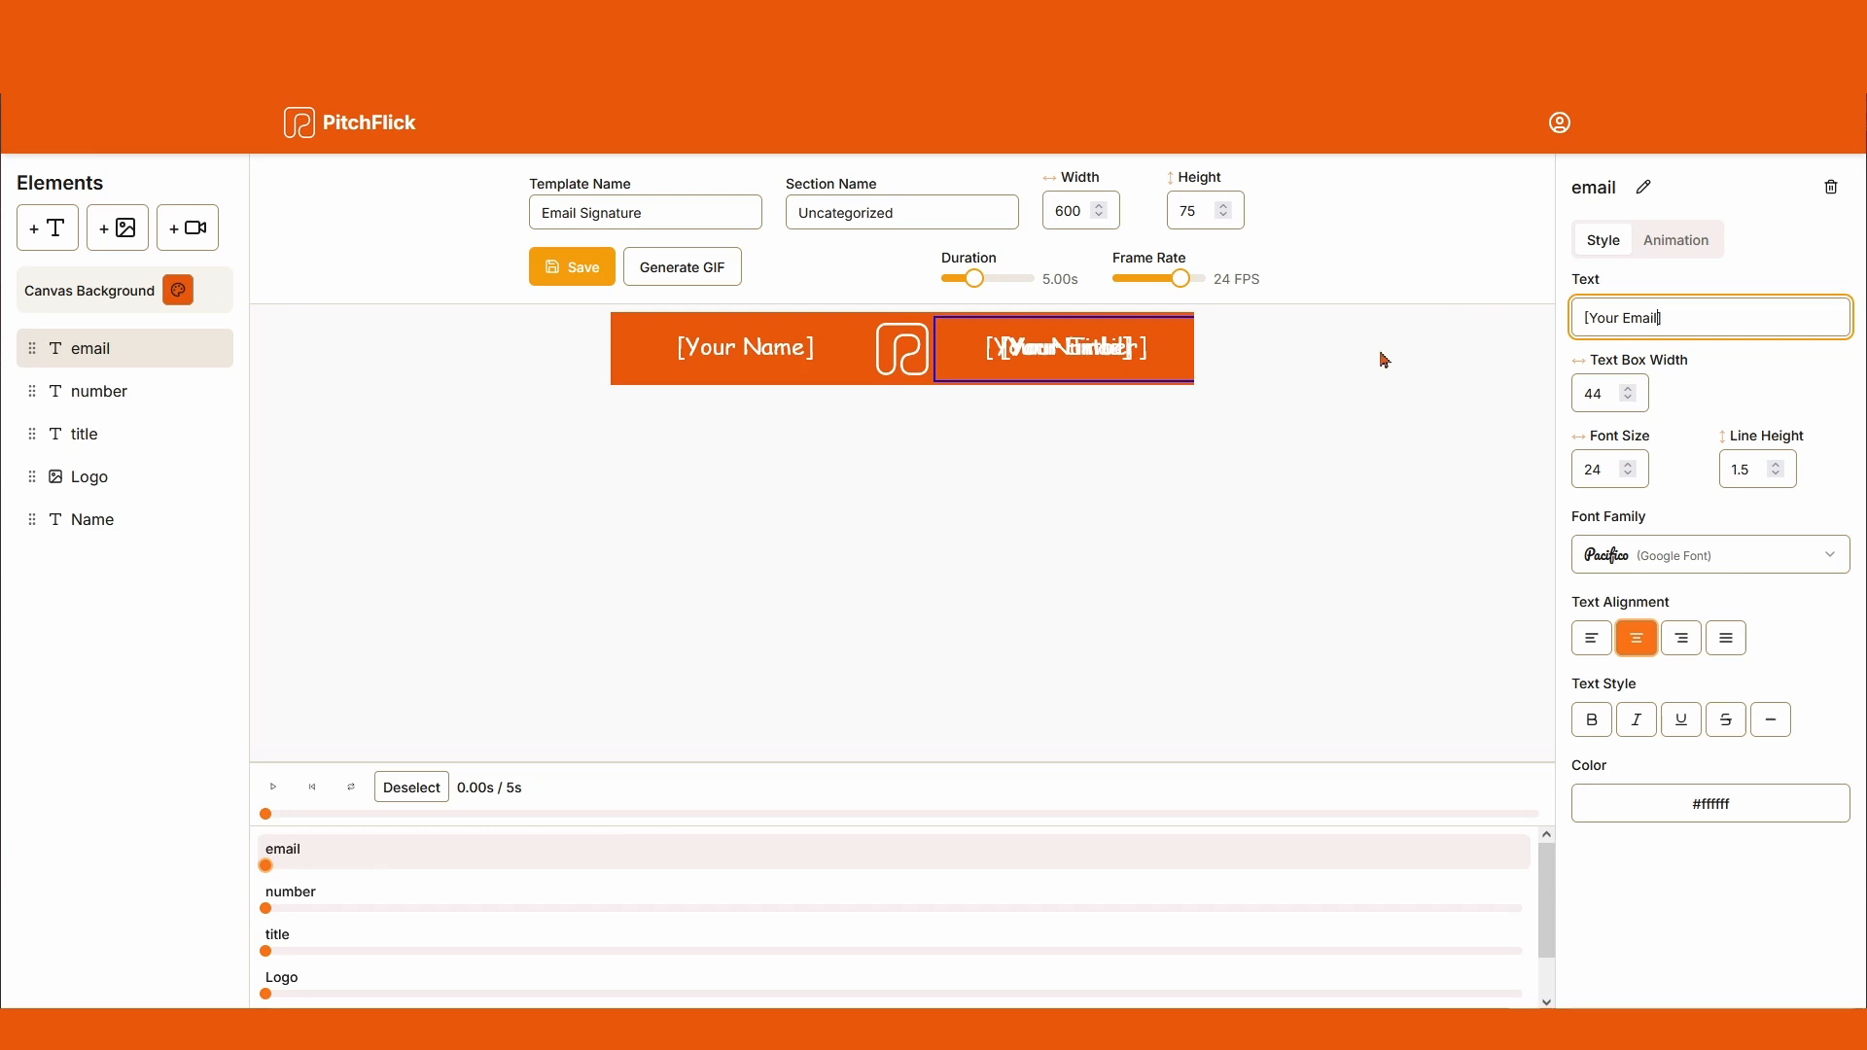
Step: Move the number, email and title texts below the canvas at 0.00 s by setting each one's vertical position to 149%
{"action": "left_click", "coordinate": [97, 435]}
{"action": "left_click", "coordinate": [1674, 241]}
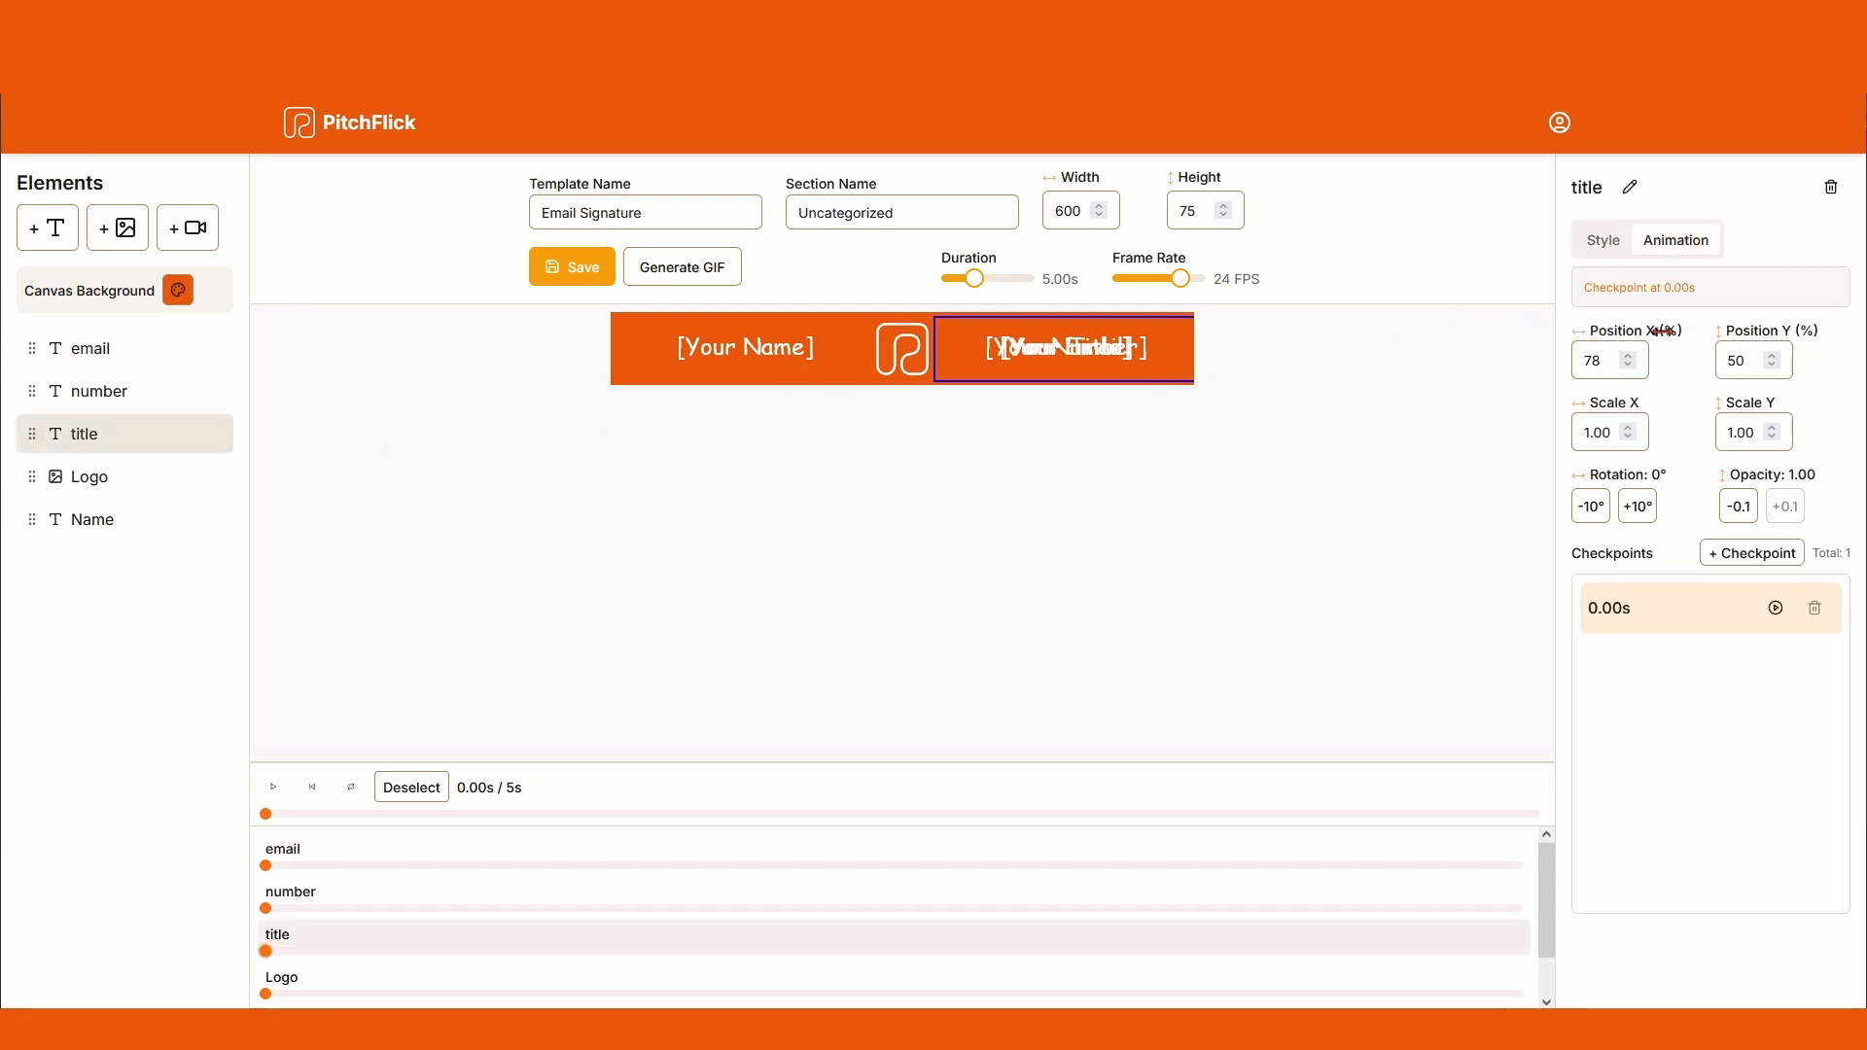
{"action": "left_click", "coordinate": [97, 390]}
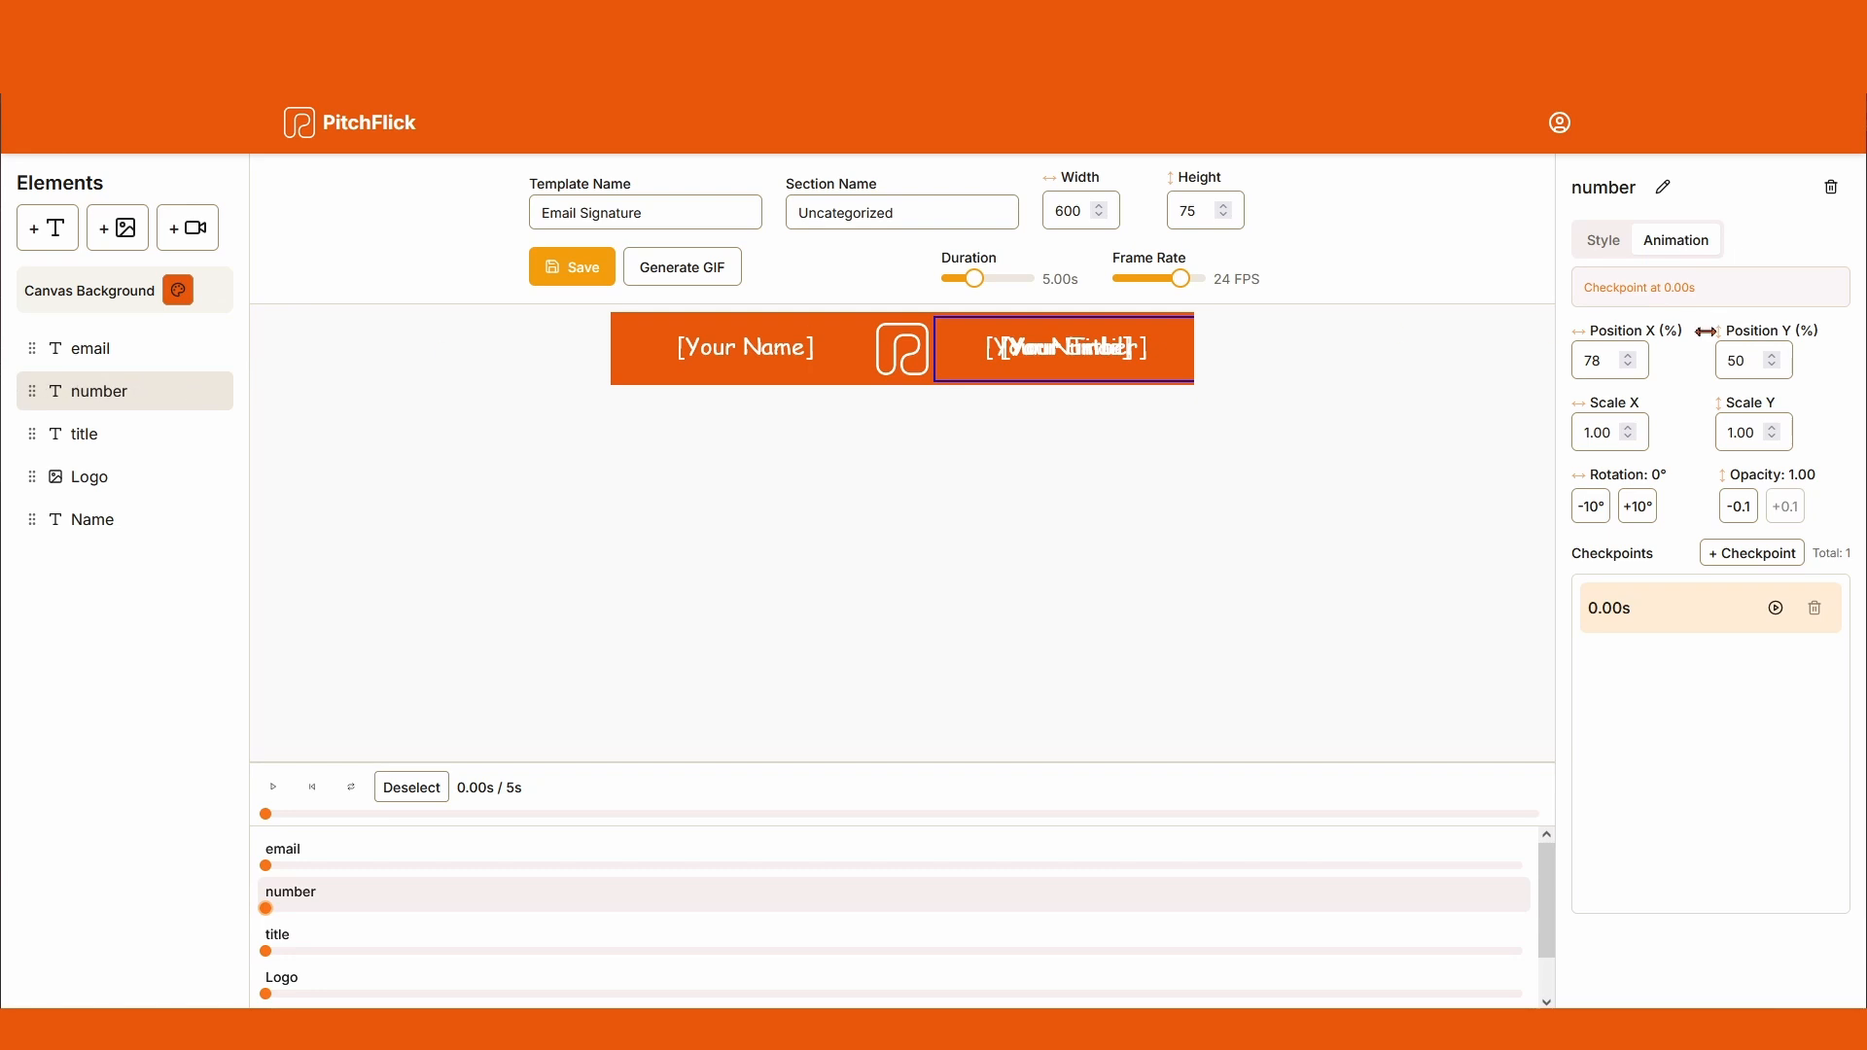
{"action": "left_click_drag", "start_coordinate": [1758, 335], "coordinate": [1794, 250]}
{"action": "left_click", "coordinate": [126, 360]}
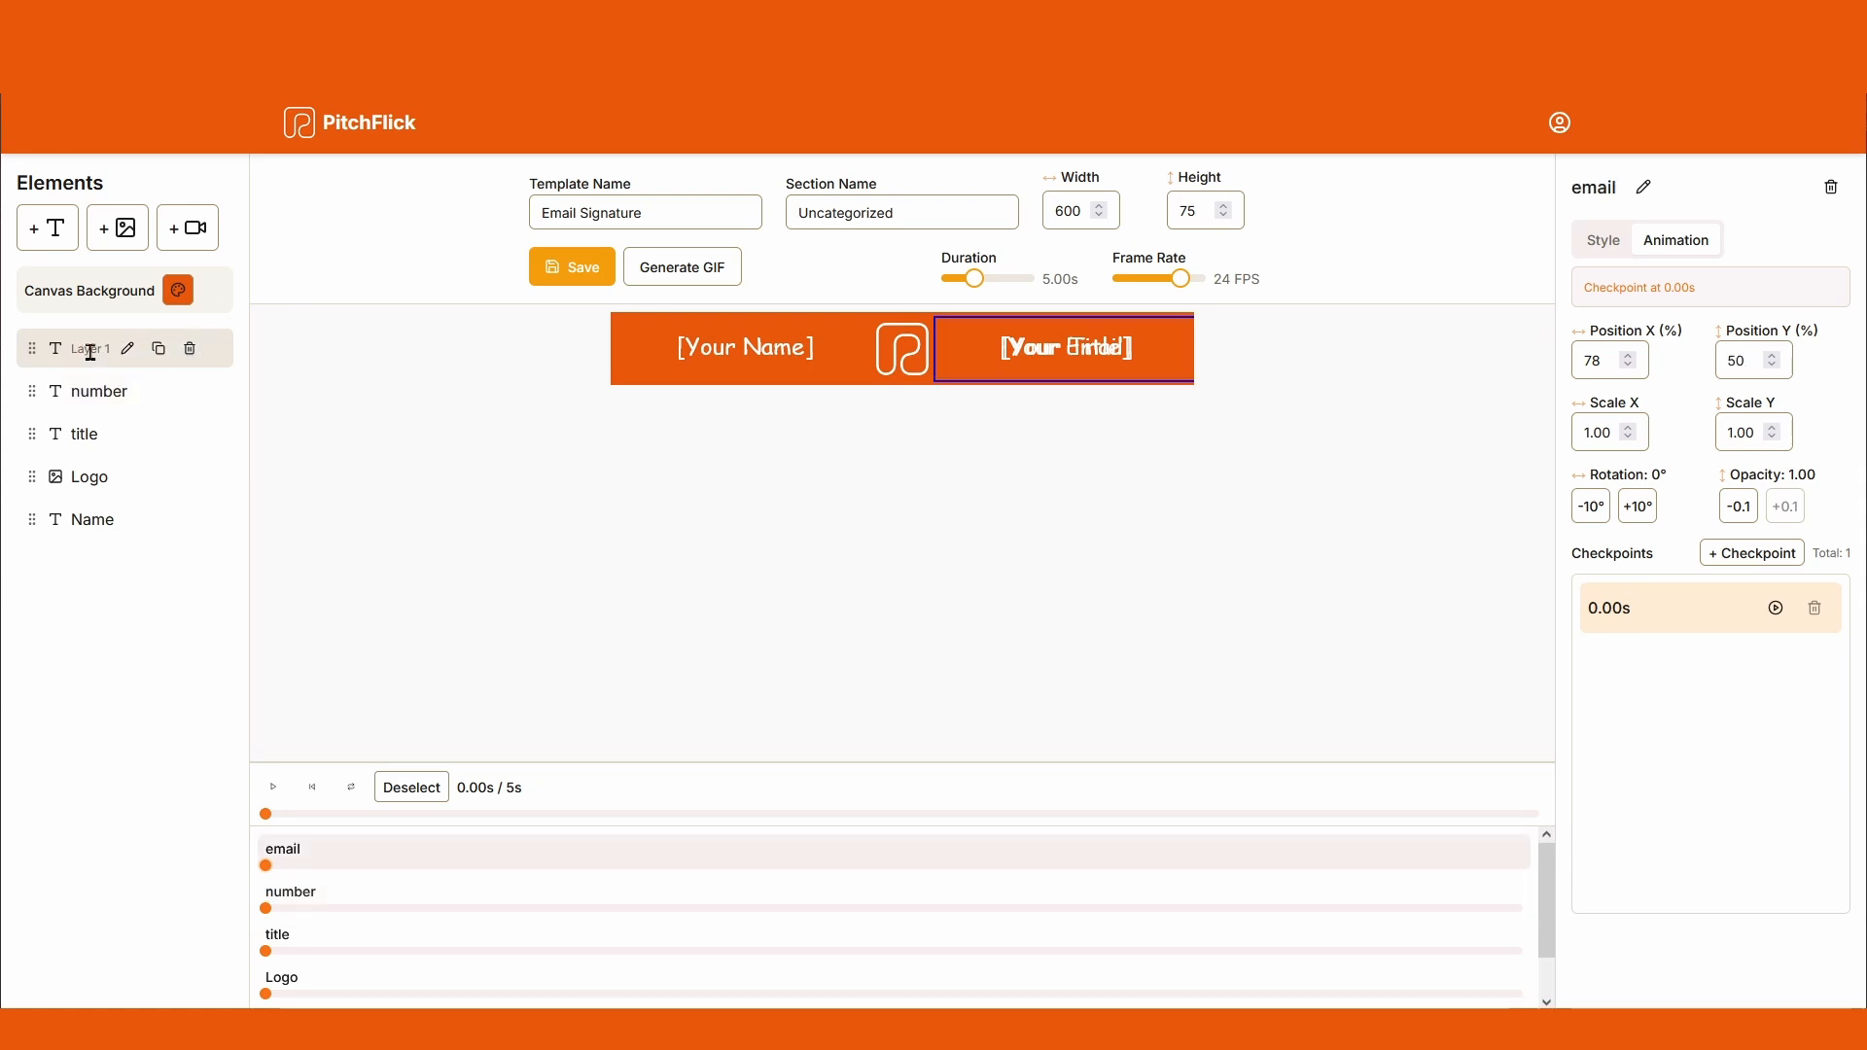
{"action": "left_click_drag", "start_coordinate": [1777, 328], "coordinate": [1781, 243]}
{"action": "left_click", "coordinate": [1077, 358]}
{"action": "left_click_drag", "start_coordinate": [1749, 331], "coordinate": [1812, 245]}
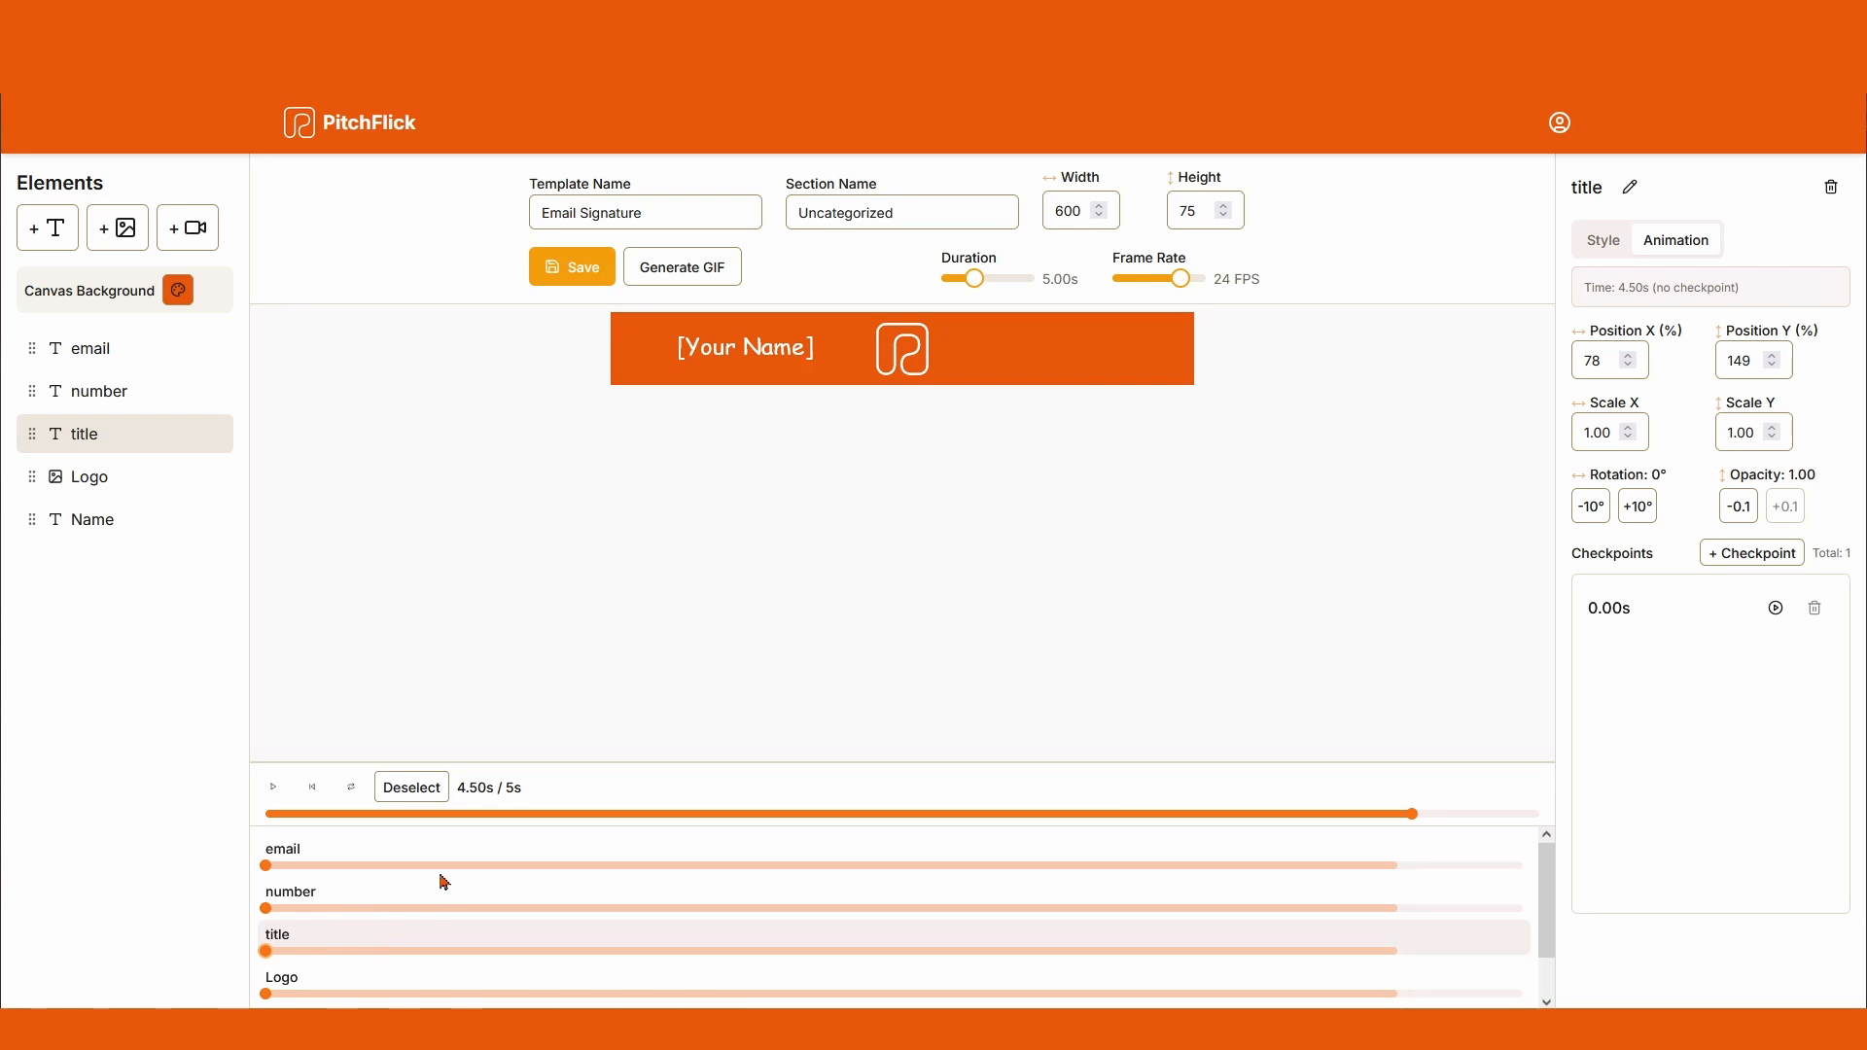
Step: Bring the title to a vertical position of 50% at 0.50 s and add a holding checkpoint at 2.00 s
{"action": "mouse_move", "coordinate": [383, 817]}
{"action": "left_mouse_down"}
{"action": "mouse_move", "coordinate": [353, 822]}
{"action": "mouse_move", "coordinate": [393, 828]}
{"action": "left_mouse_up"}
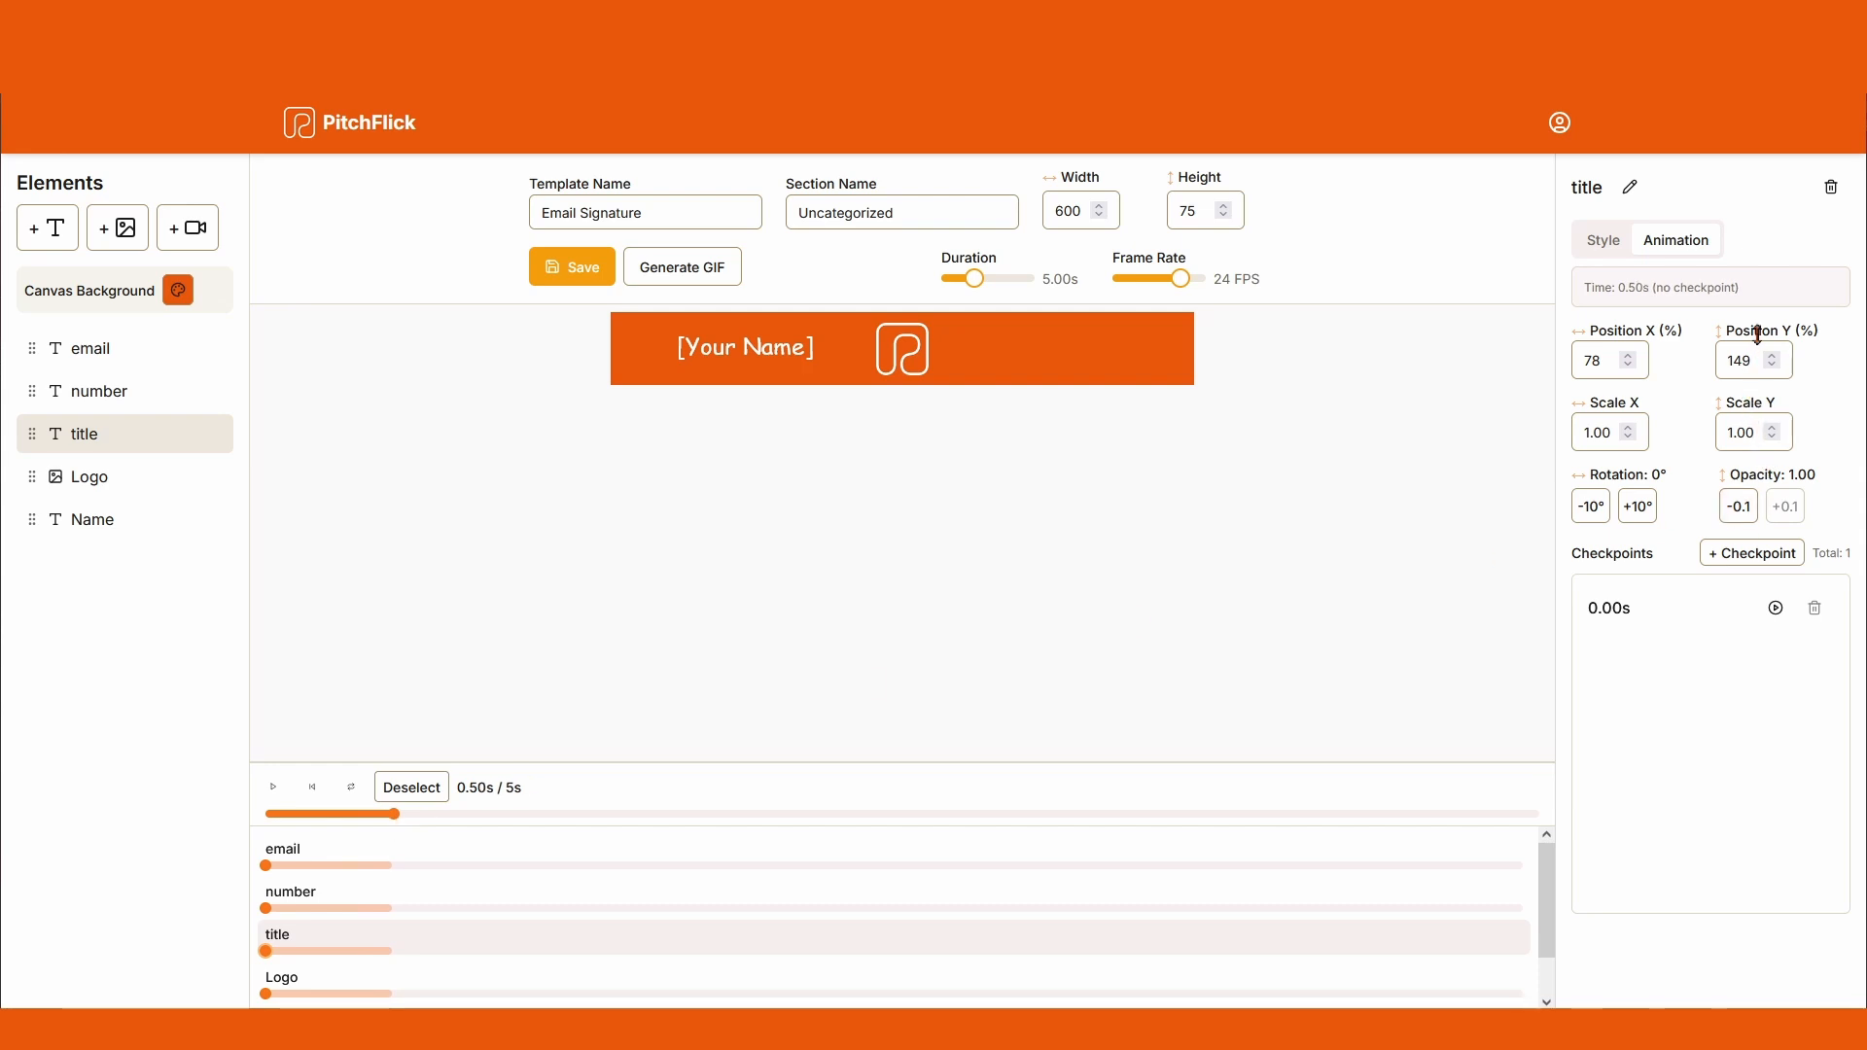
{"action": "left_click_drag", "start_coordinate": [1756, 333], "coordinate": [1750, 429]}
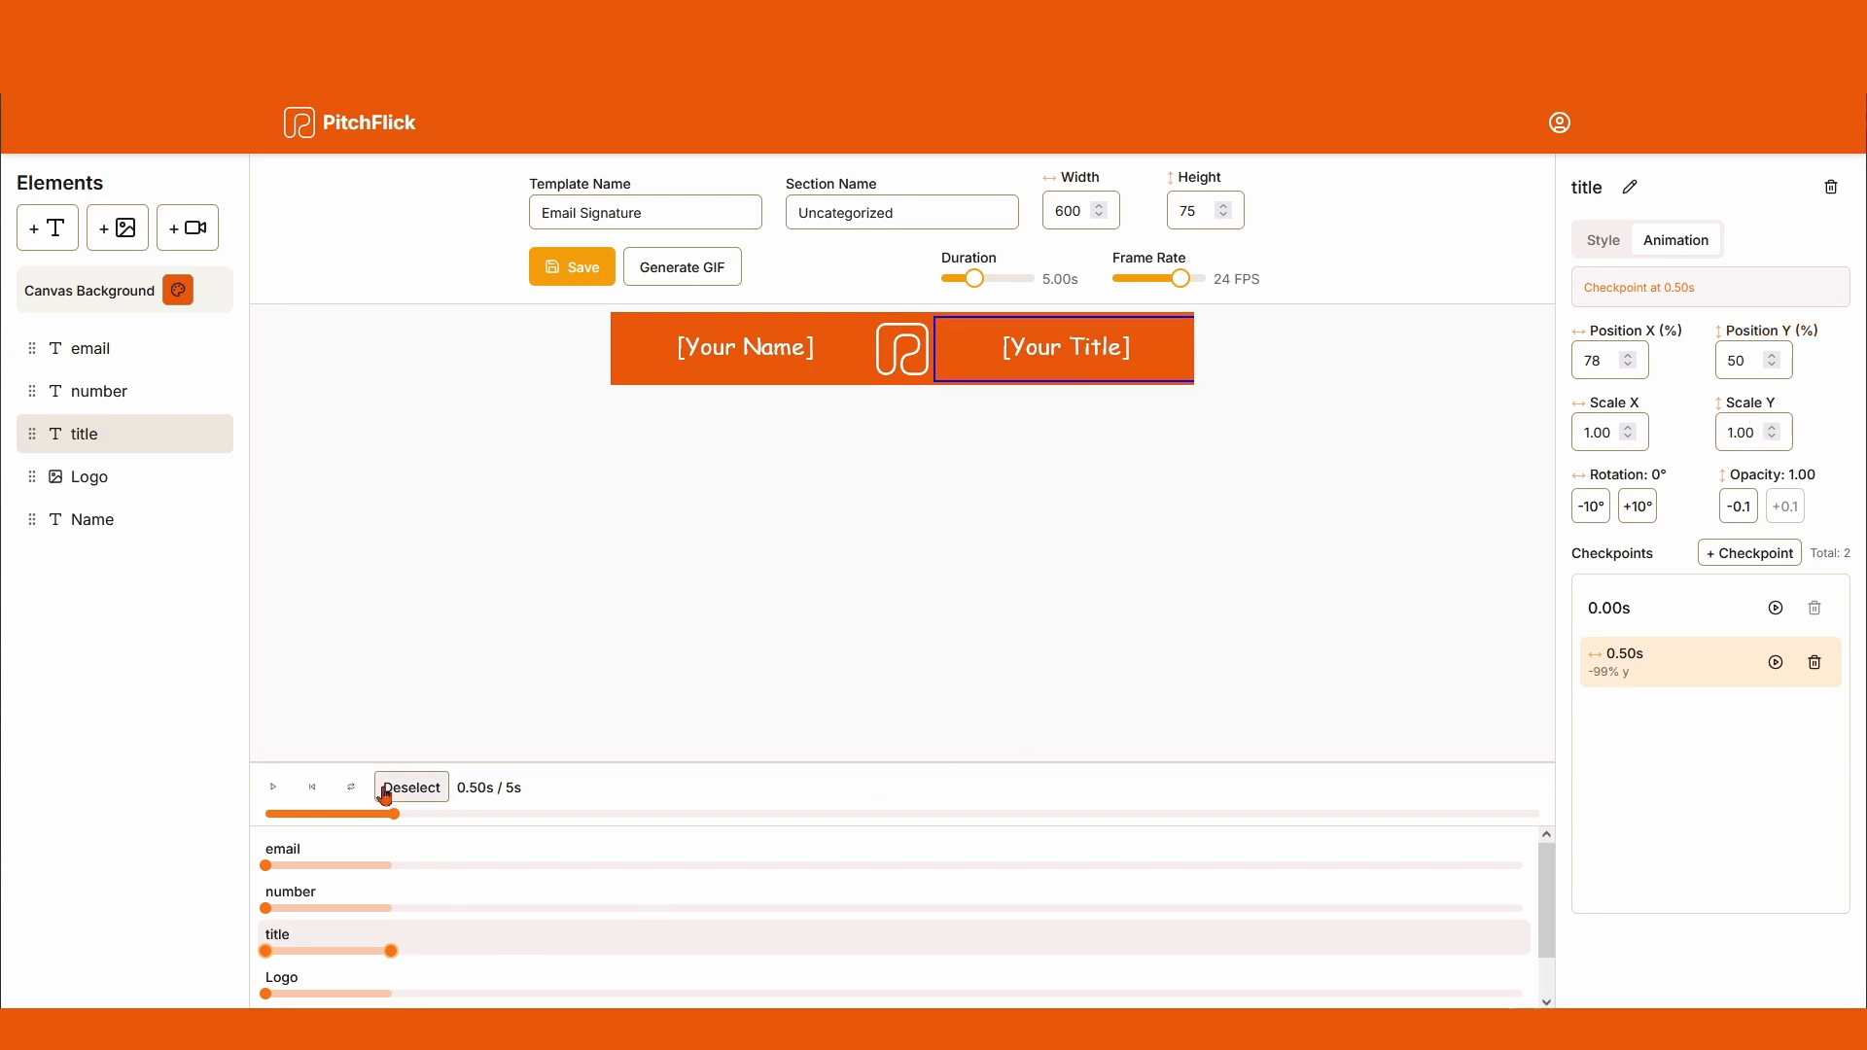
{"action": "left_click_drag", "start_coordinate": [395, 815], "coordinate": [781, 845]}
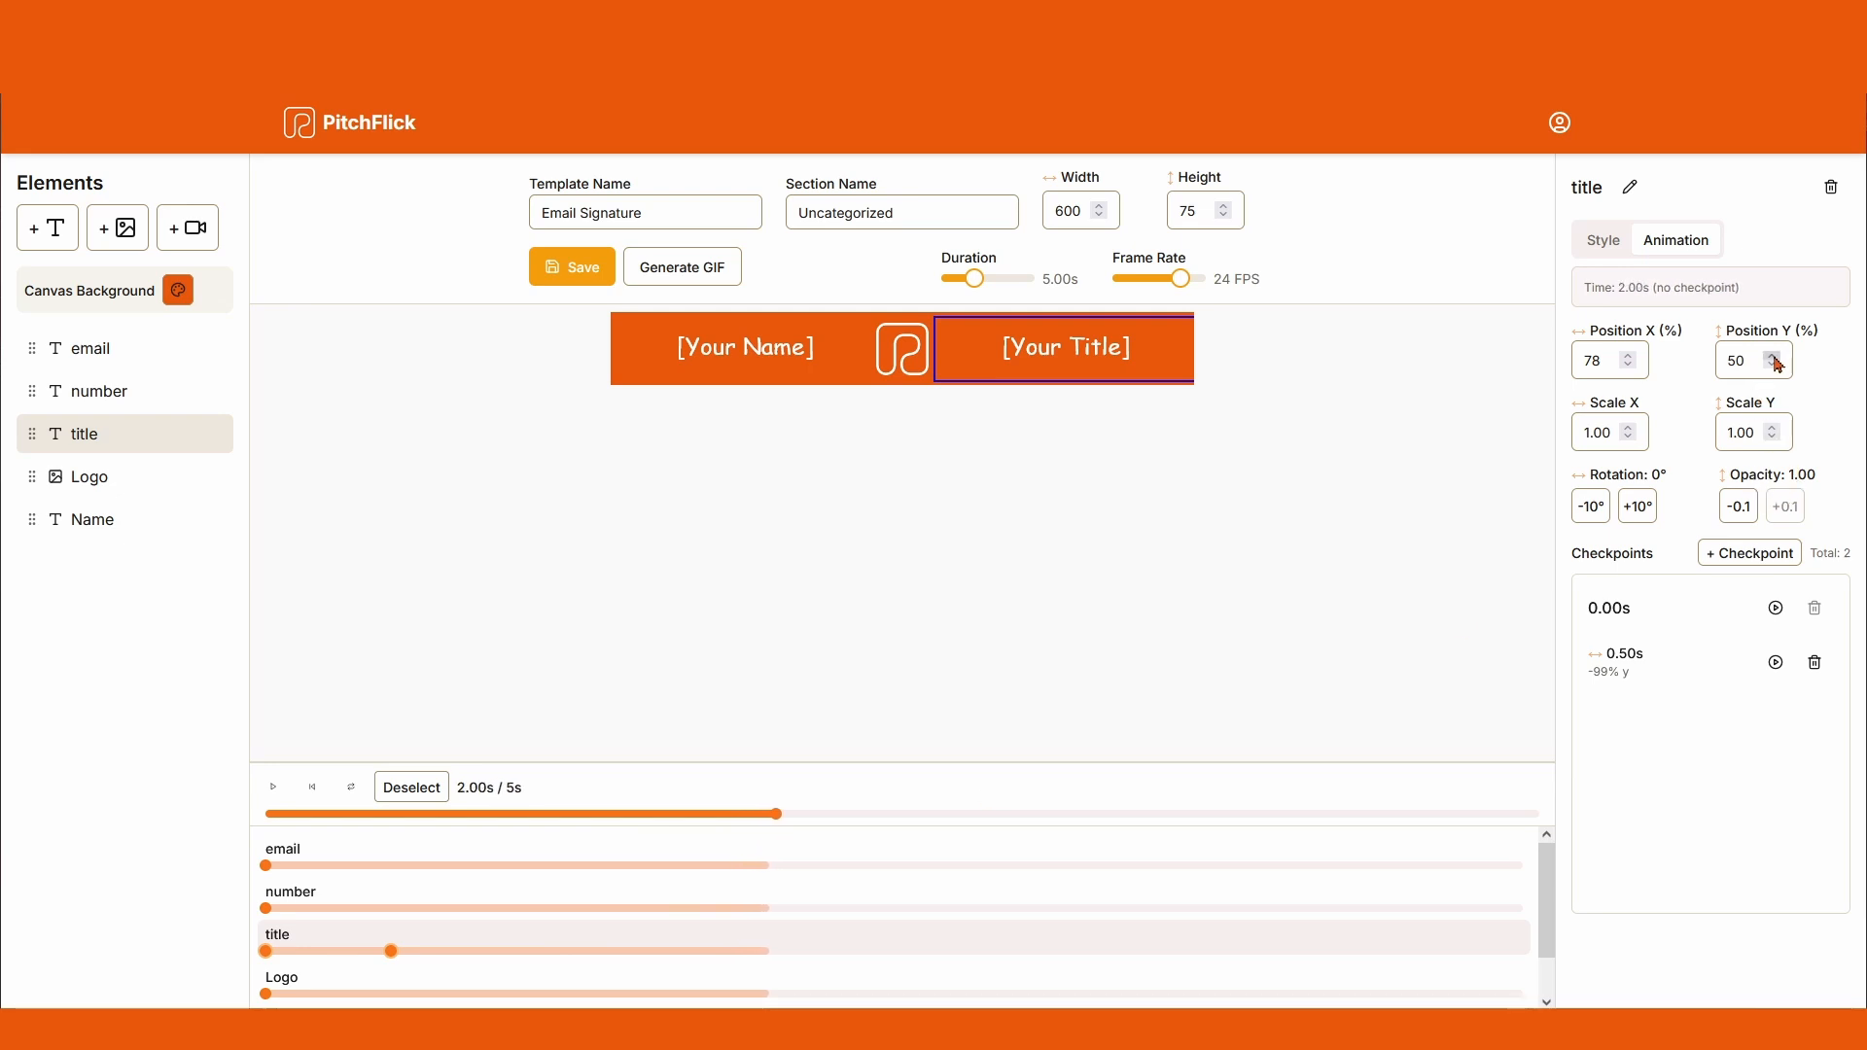
{"action": "left_click", "coordinate": [1741, 564]}
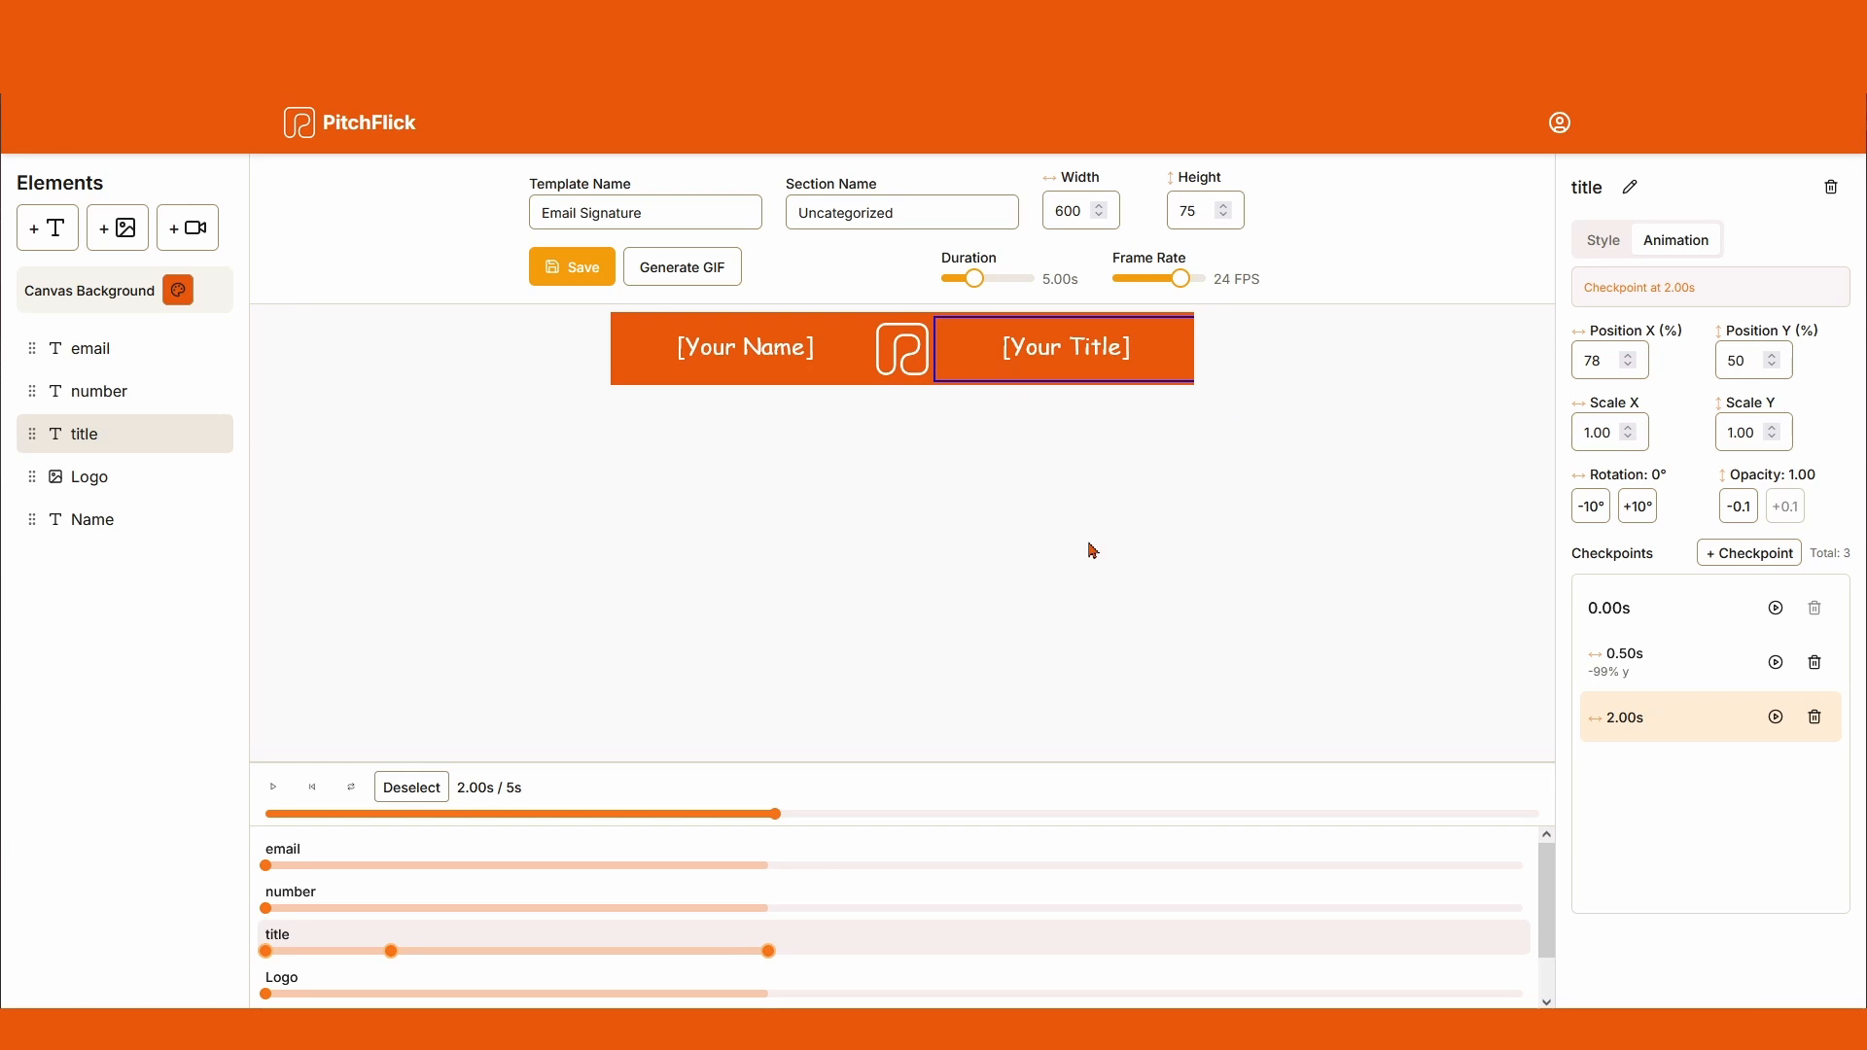
Step: Set the title's vertical position to -52% at 2.50 s and preview the animation from the start
{"action": "left_click_drag", "start_coordinate": [780, 820], "coordinate": [907, 837]}
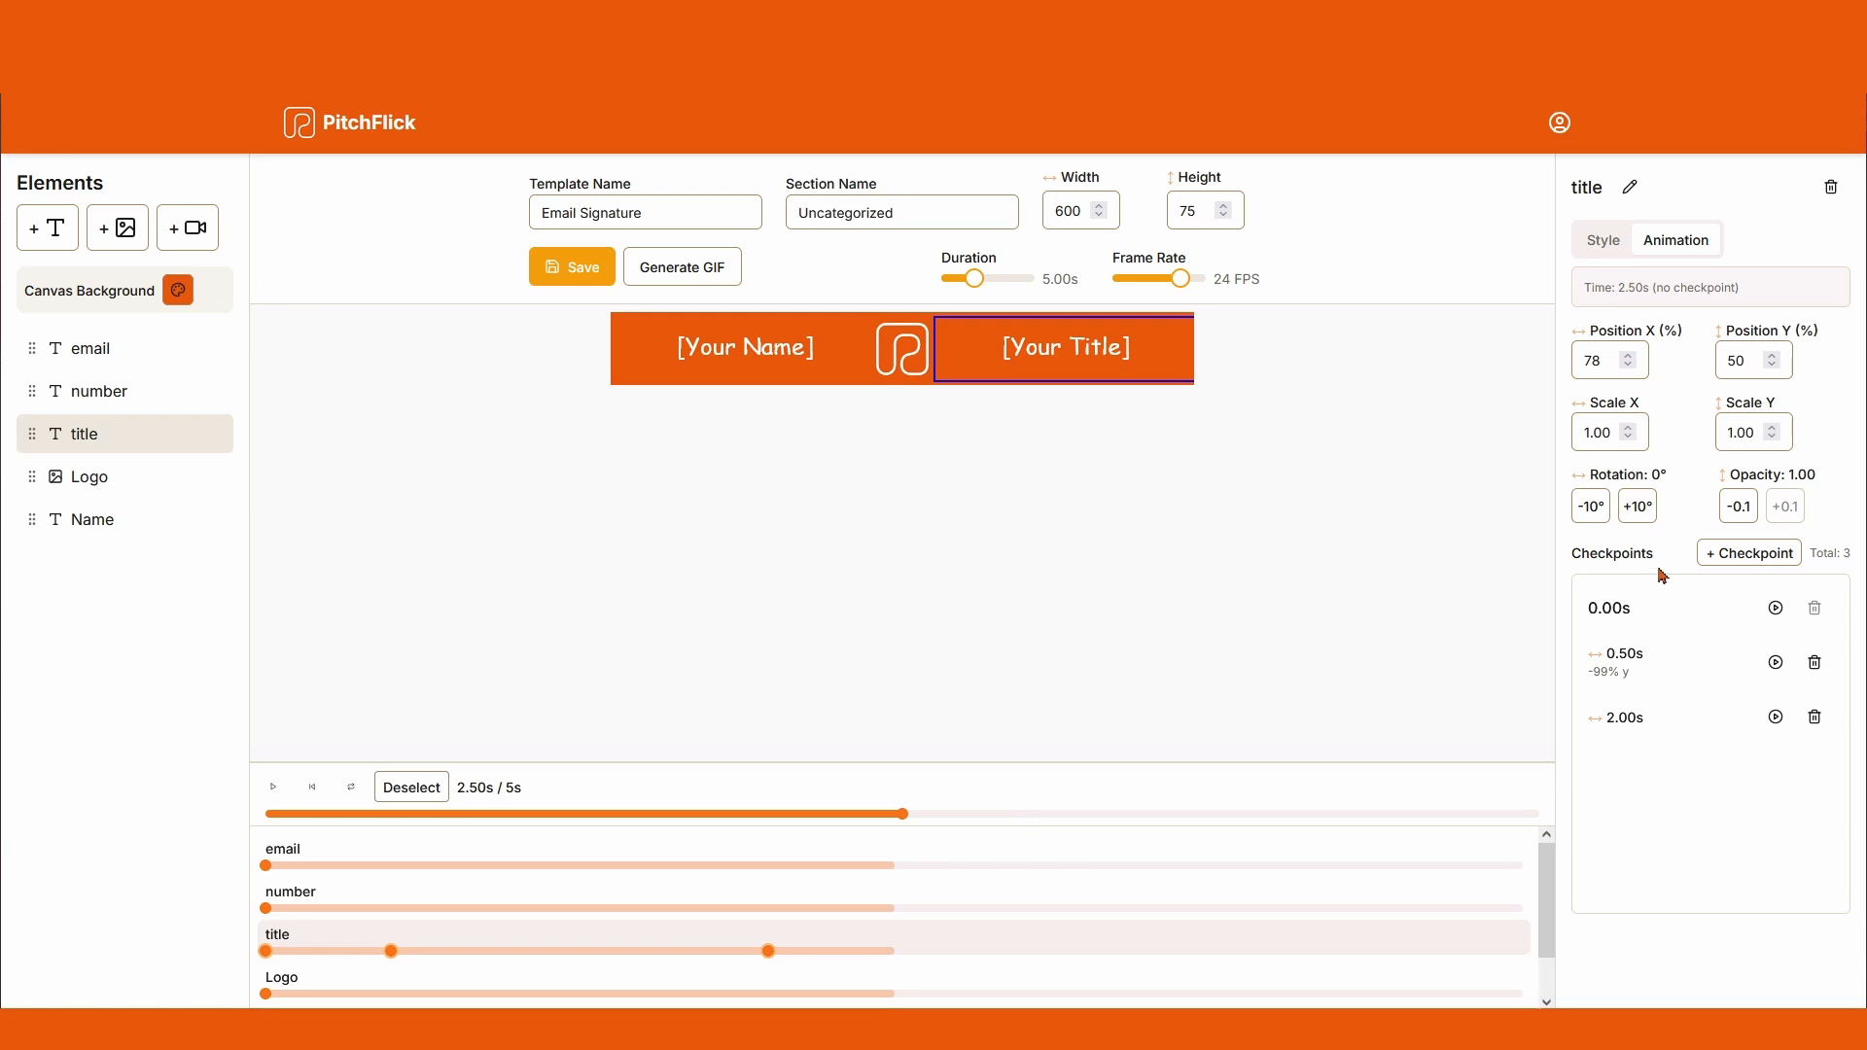
{"action": "left_click", "coordinate": [1772, 366]}
{"action": "left_click_drag", "start_coordinate": [1764, 370], "coordinate": [1770, 447]}
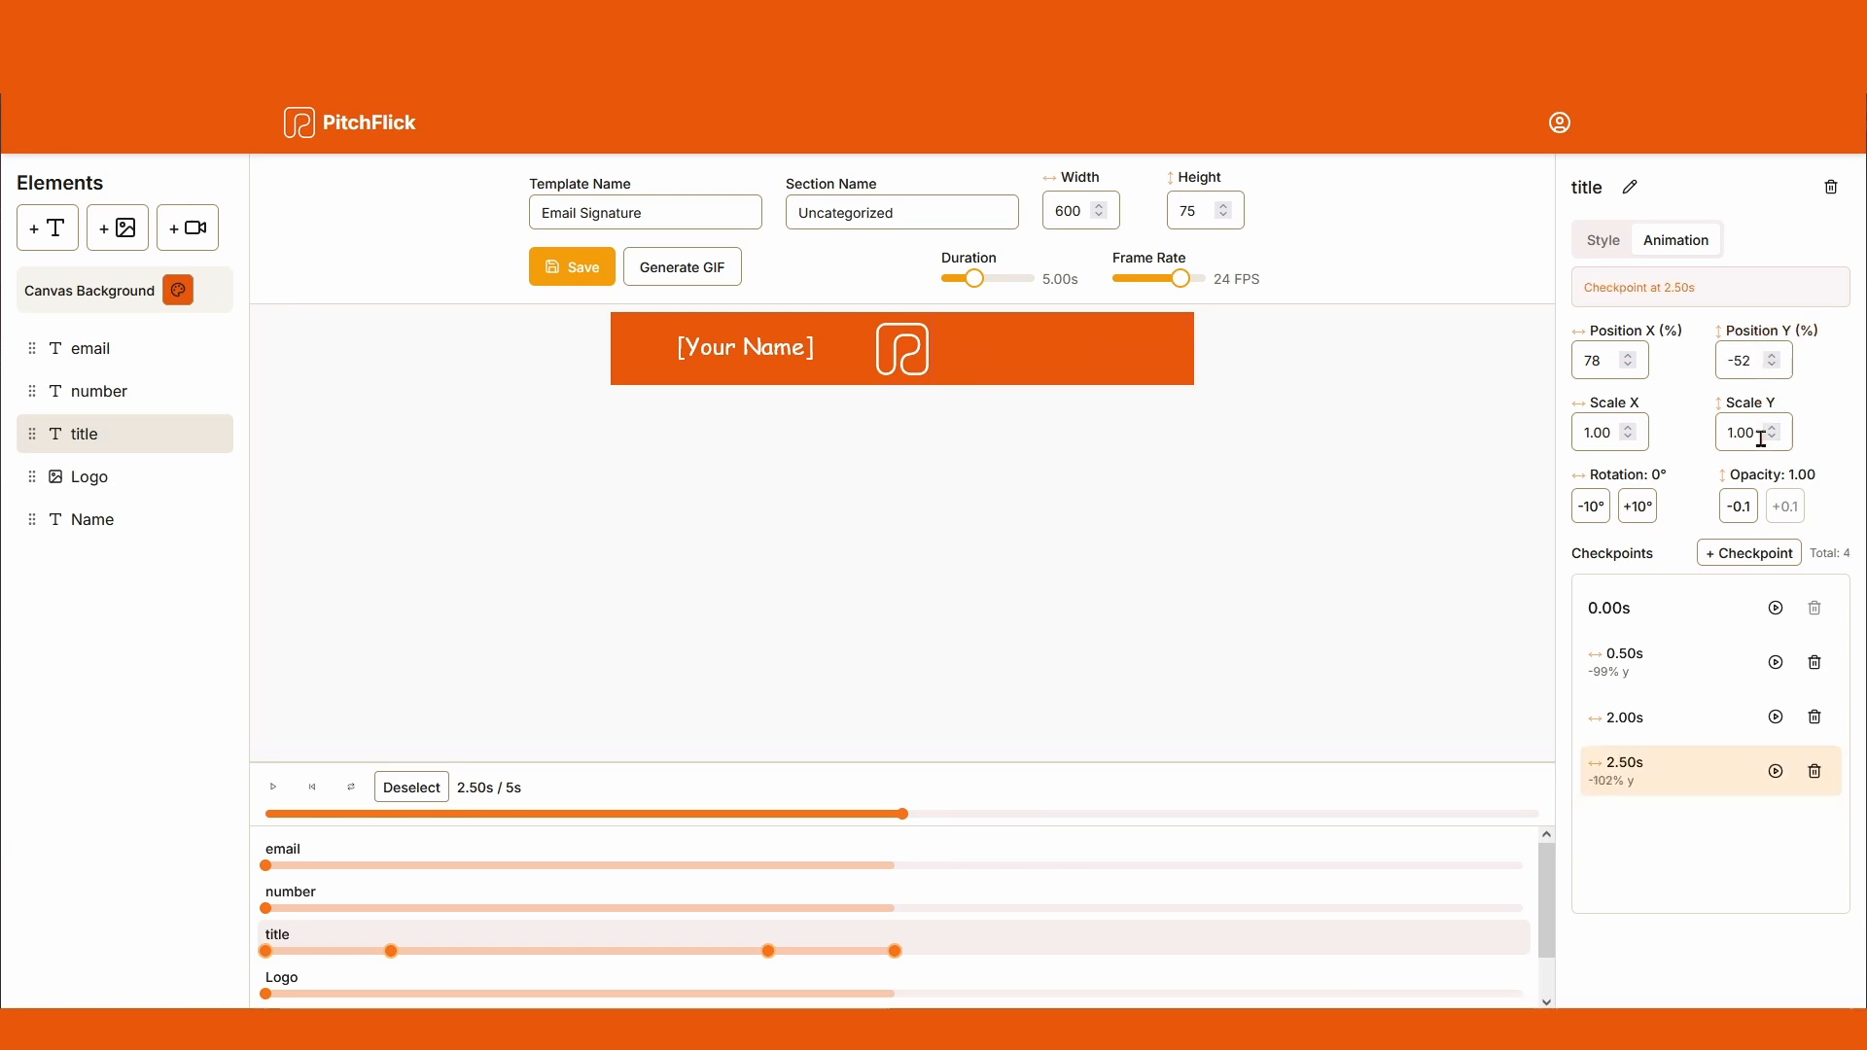
{"action": "left_click", "coordinate": [312, 789]}
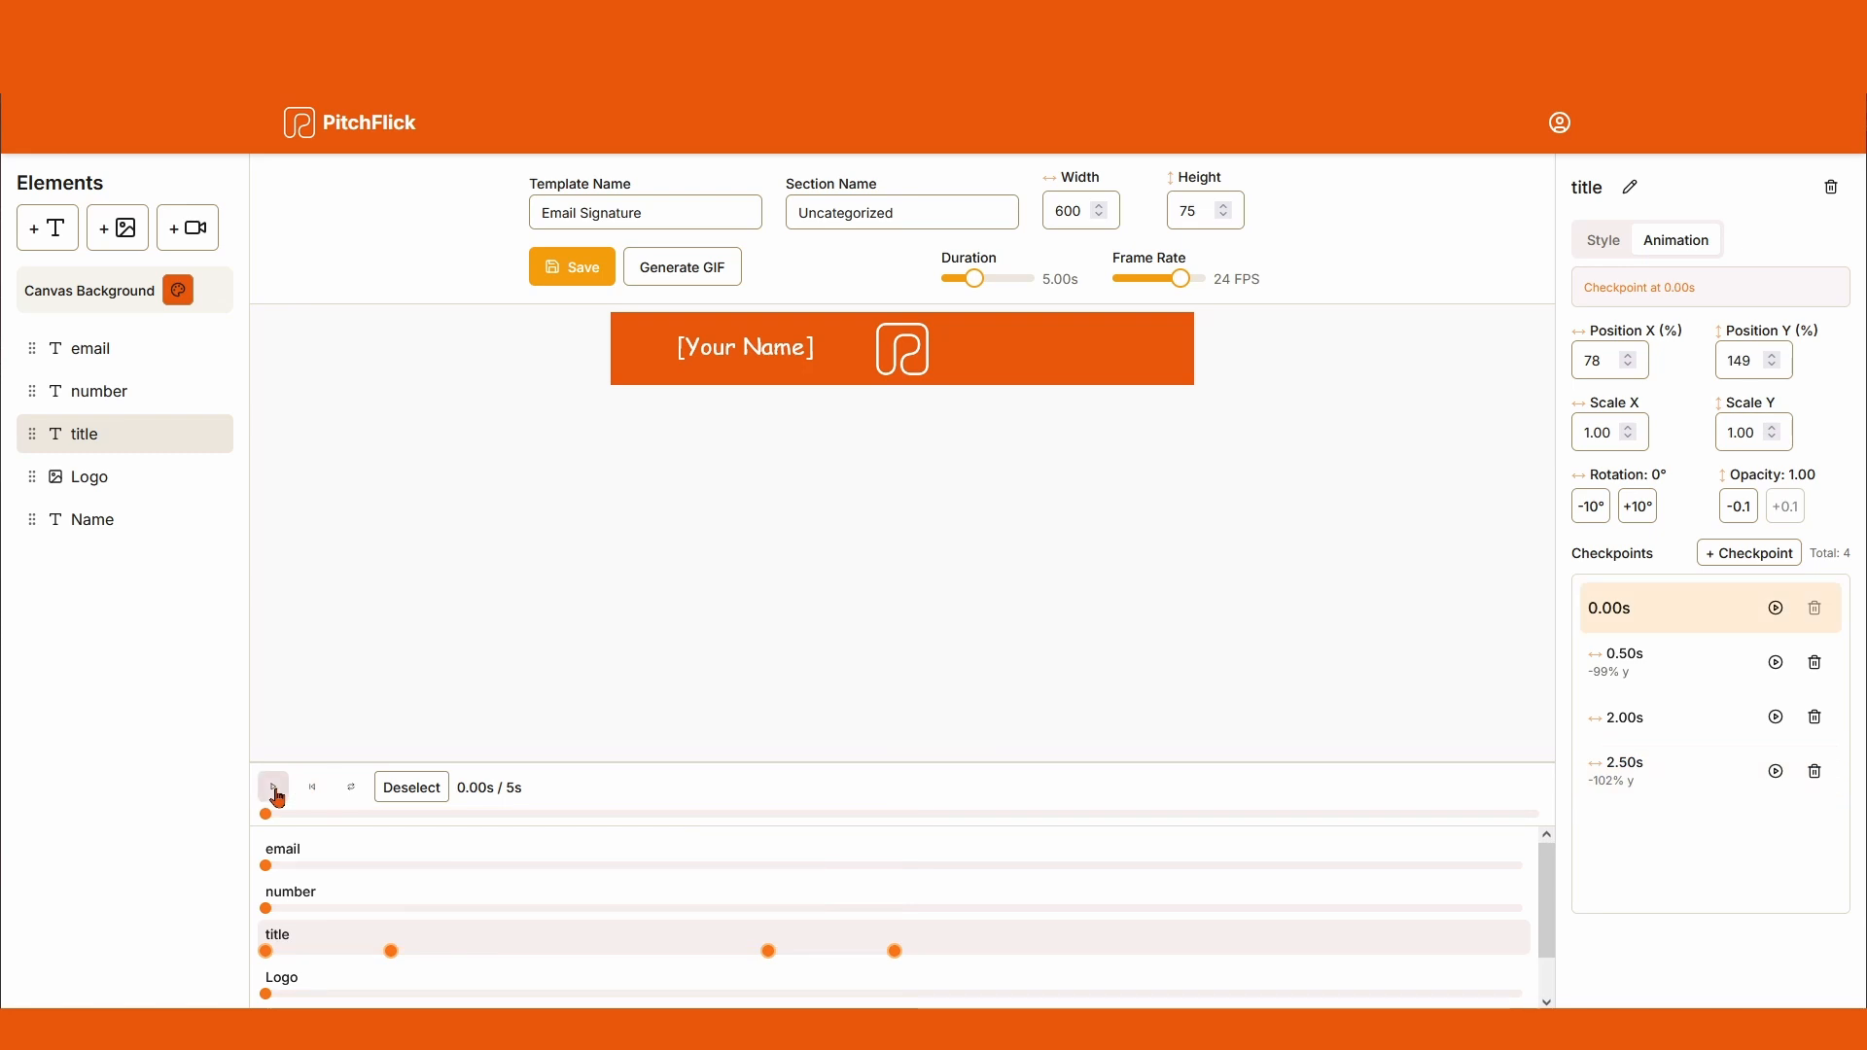
{"action": "left_click", "coordinate": [273, 788]}
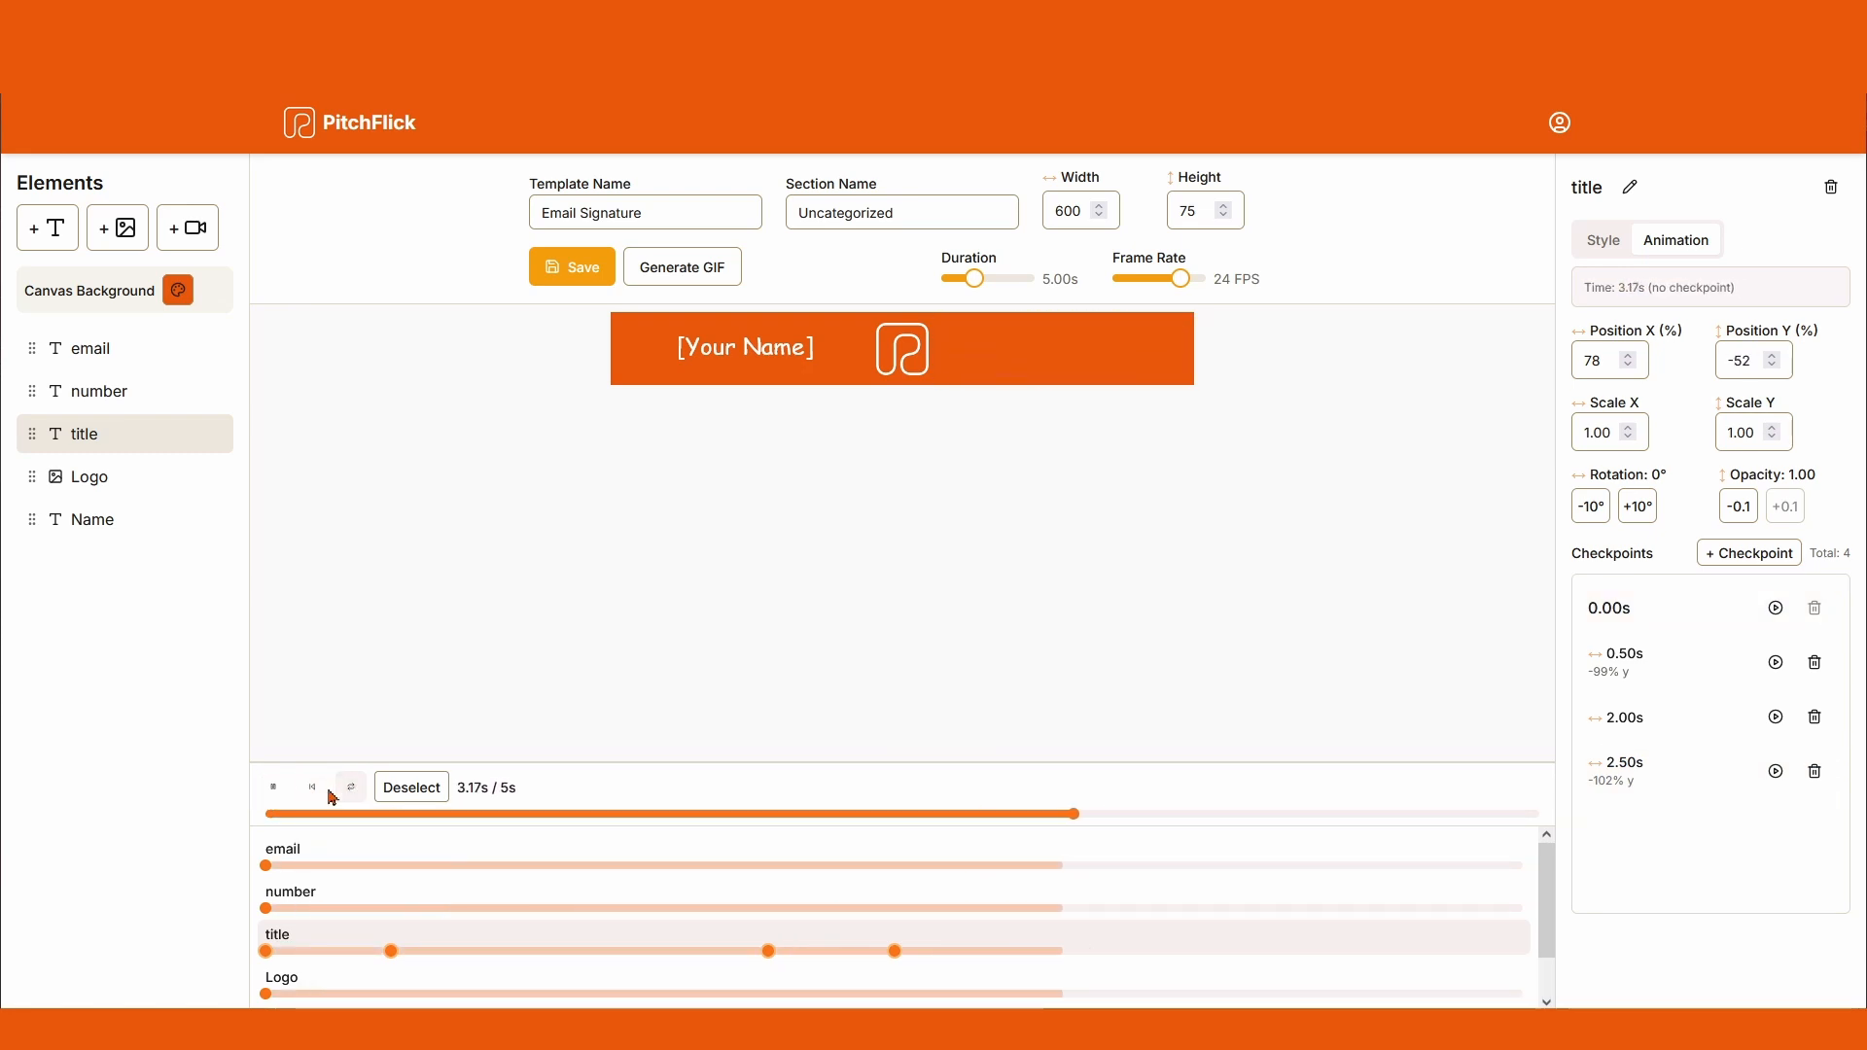
{"action": "left_click", "coordinate": [312, 787]}
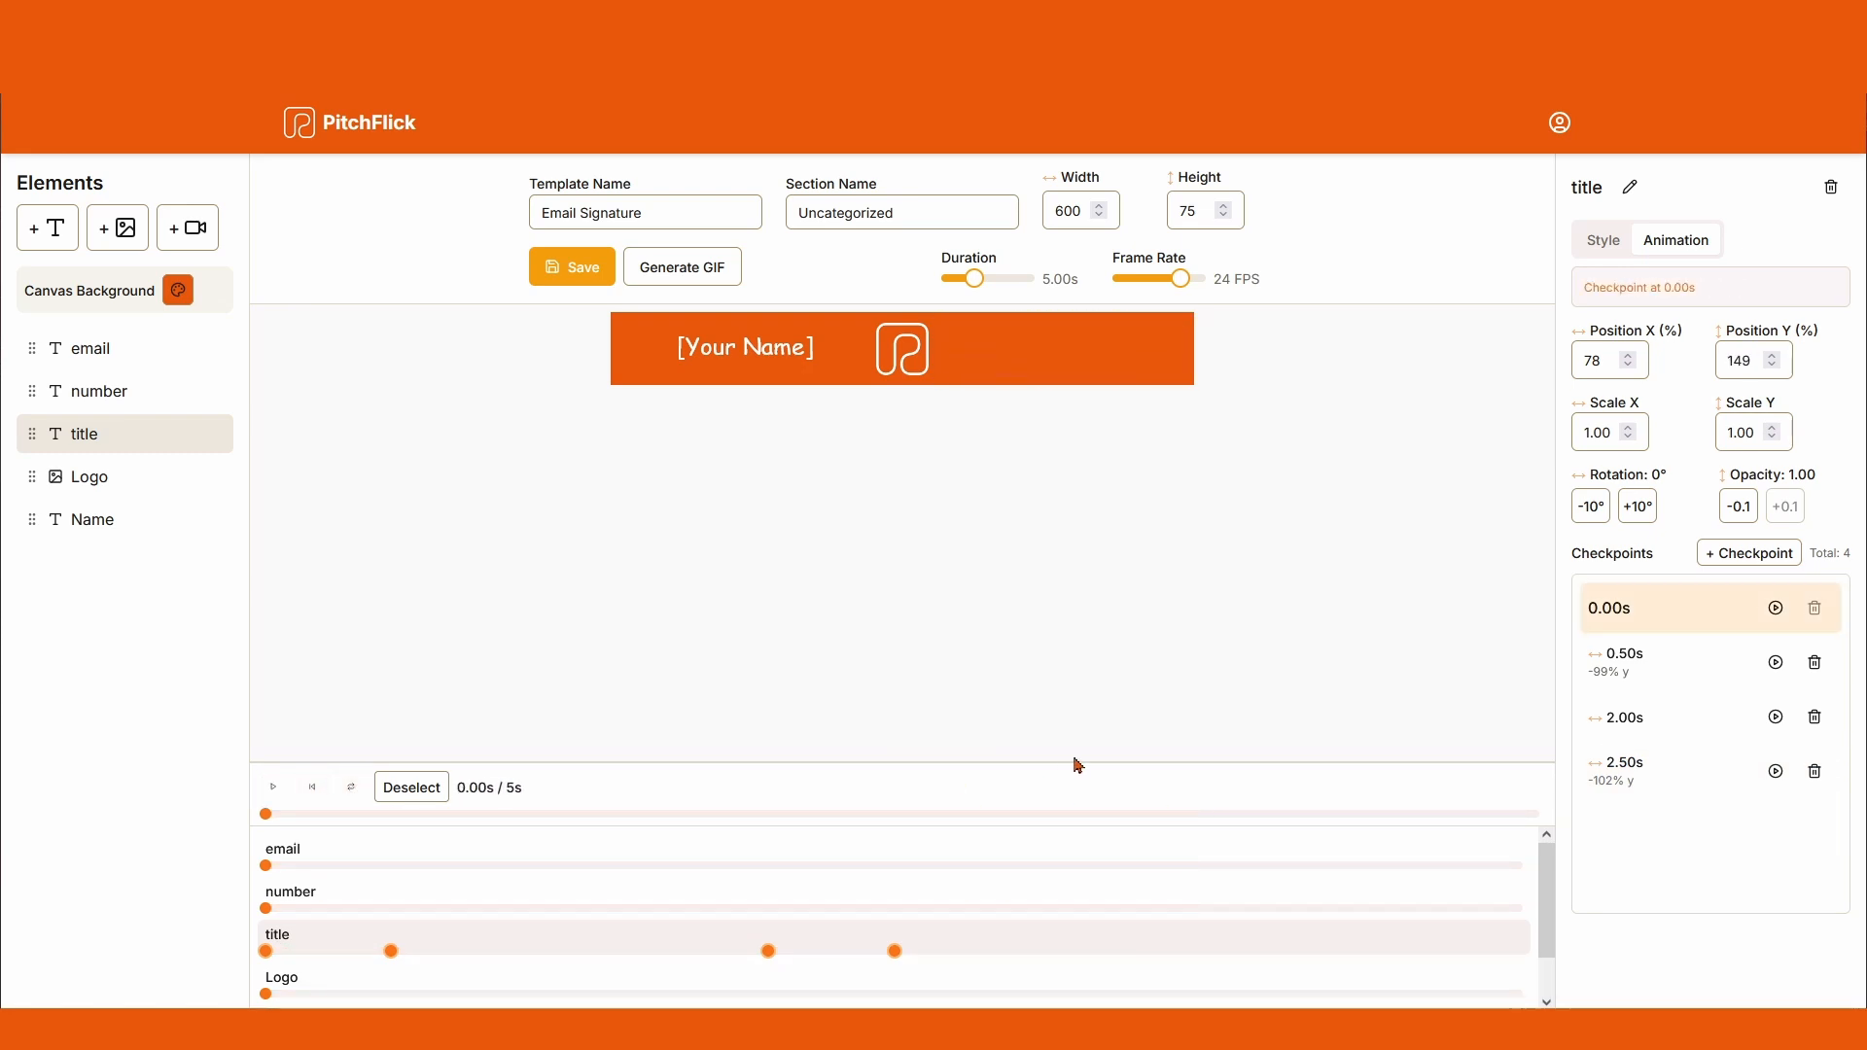
Step: Add checkpoints to the number element at 2.00 s and 2.50 s, with a vertical position of 50% at 2.50 s
{"action": "left_click", "coordinate": [778, 900]}
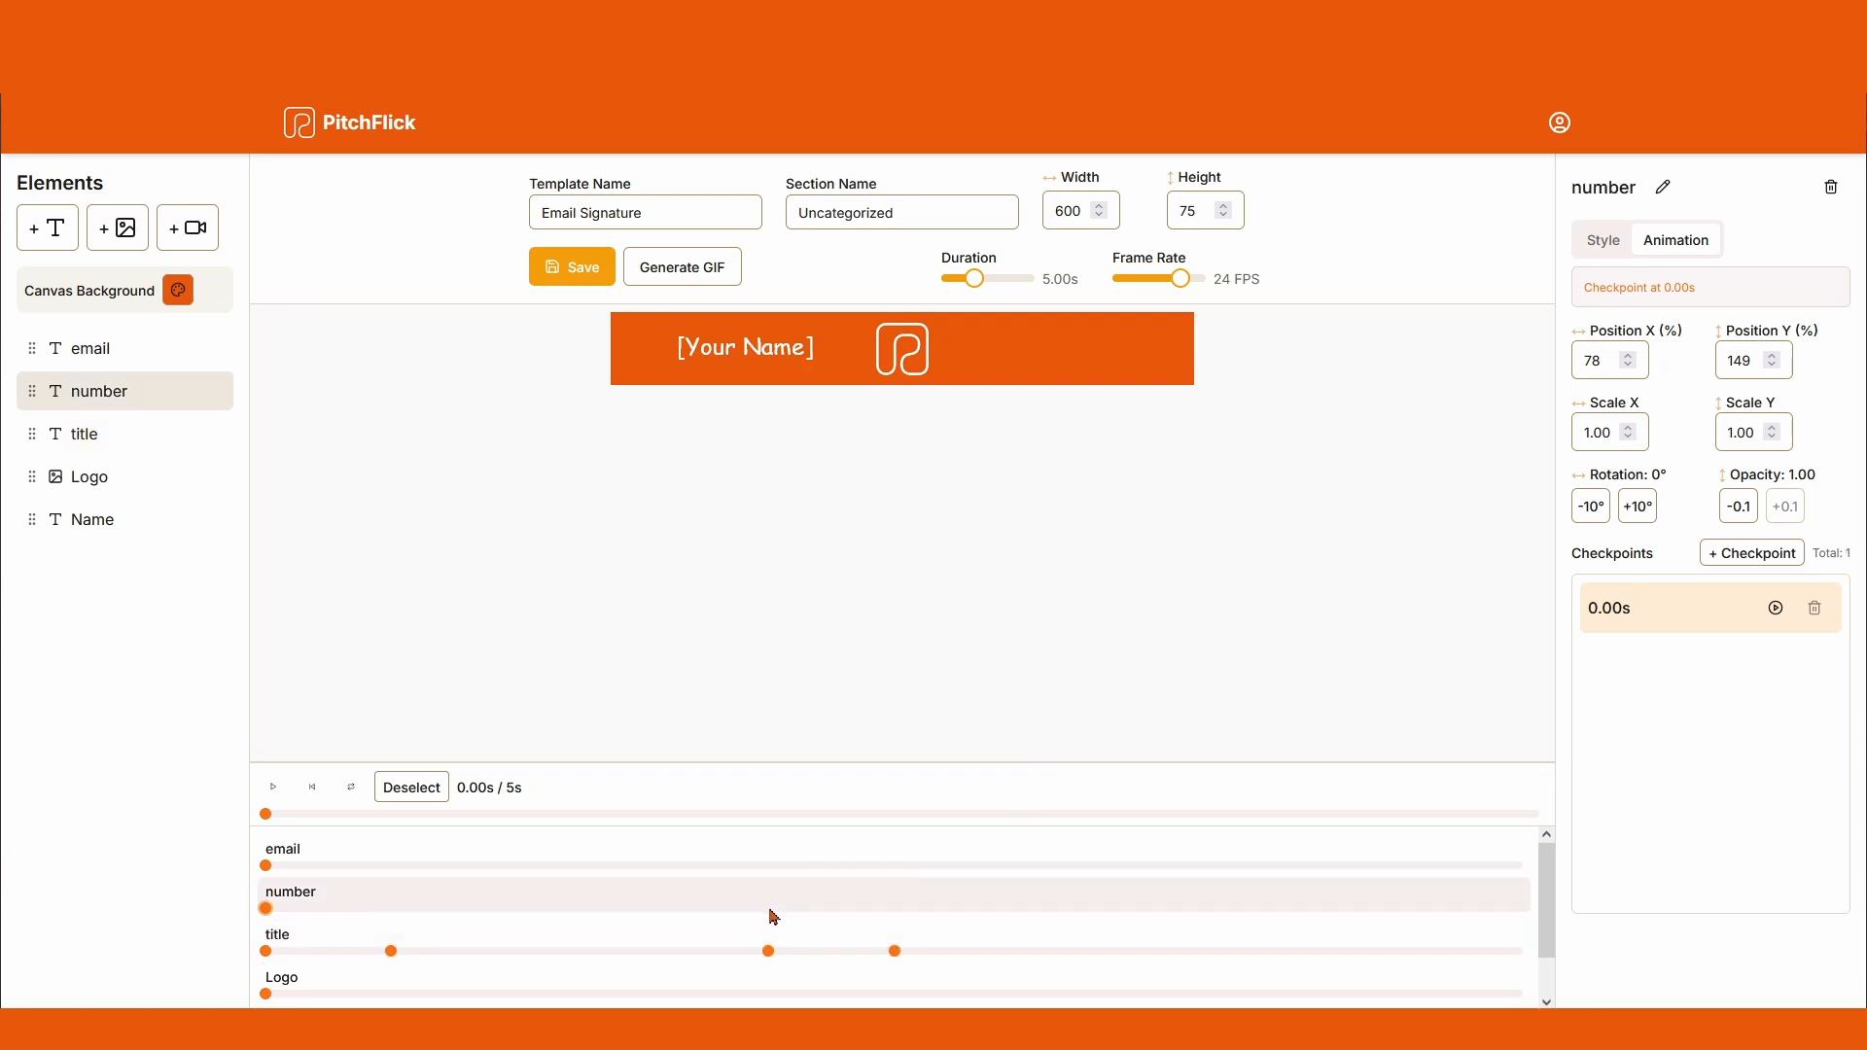
{"action": "left_click", "coordinate": [769, 909]}
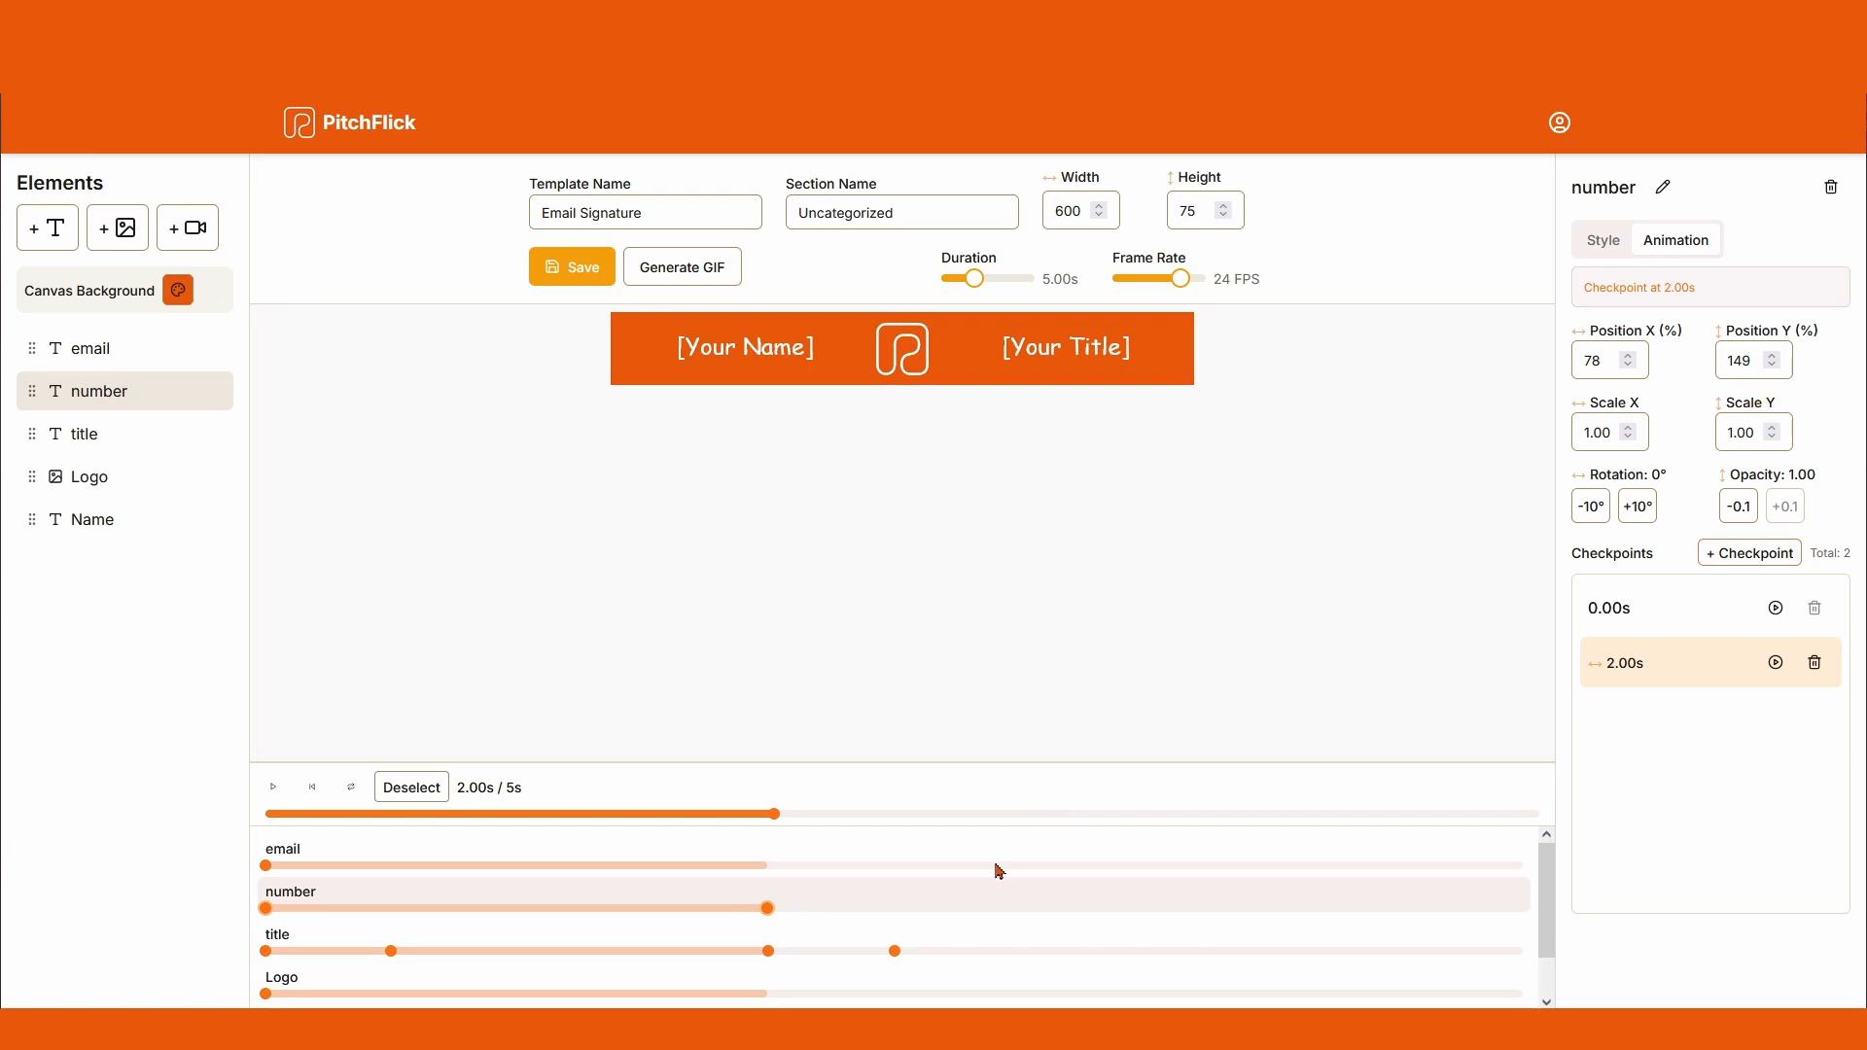
{"action": "left_click", "coordinate": [895, 910]}
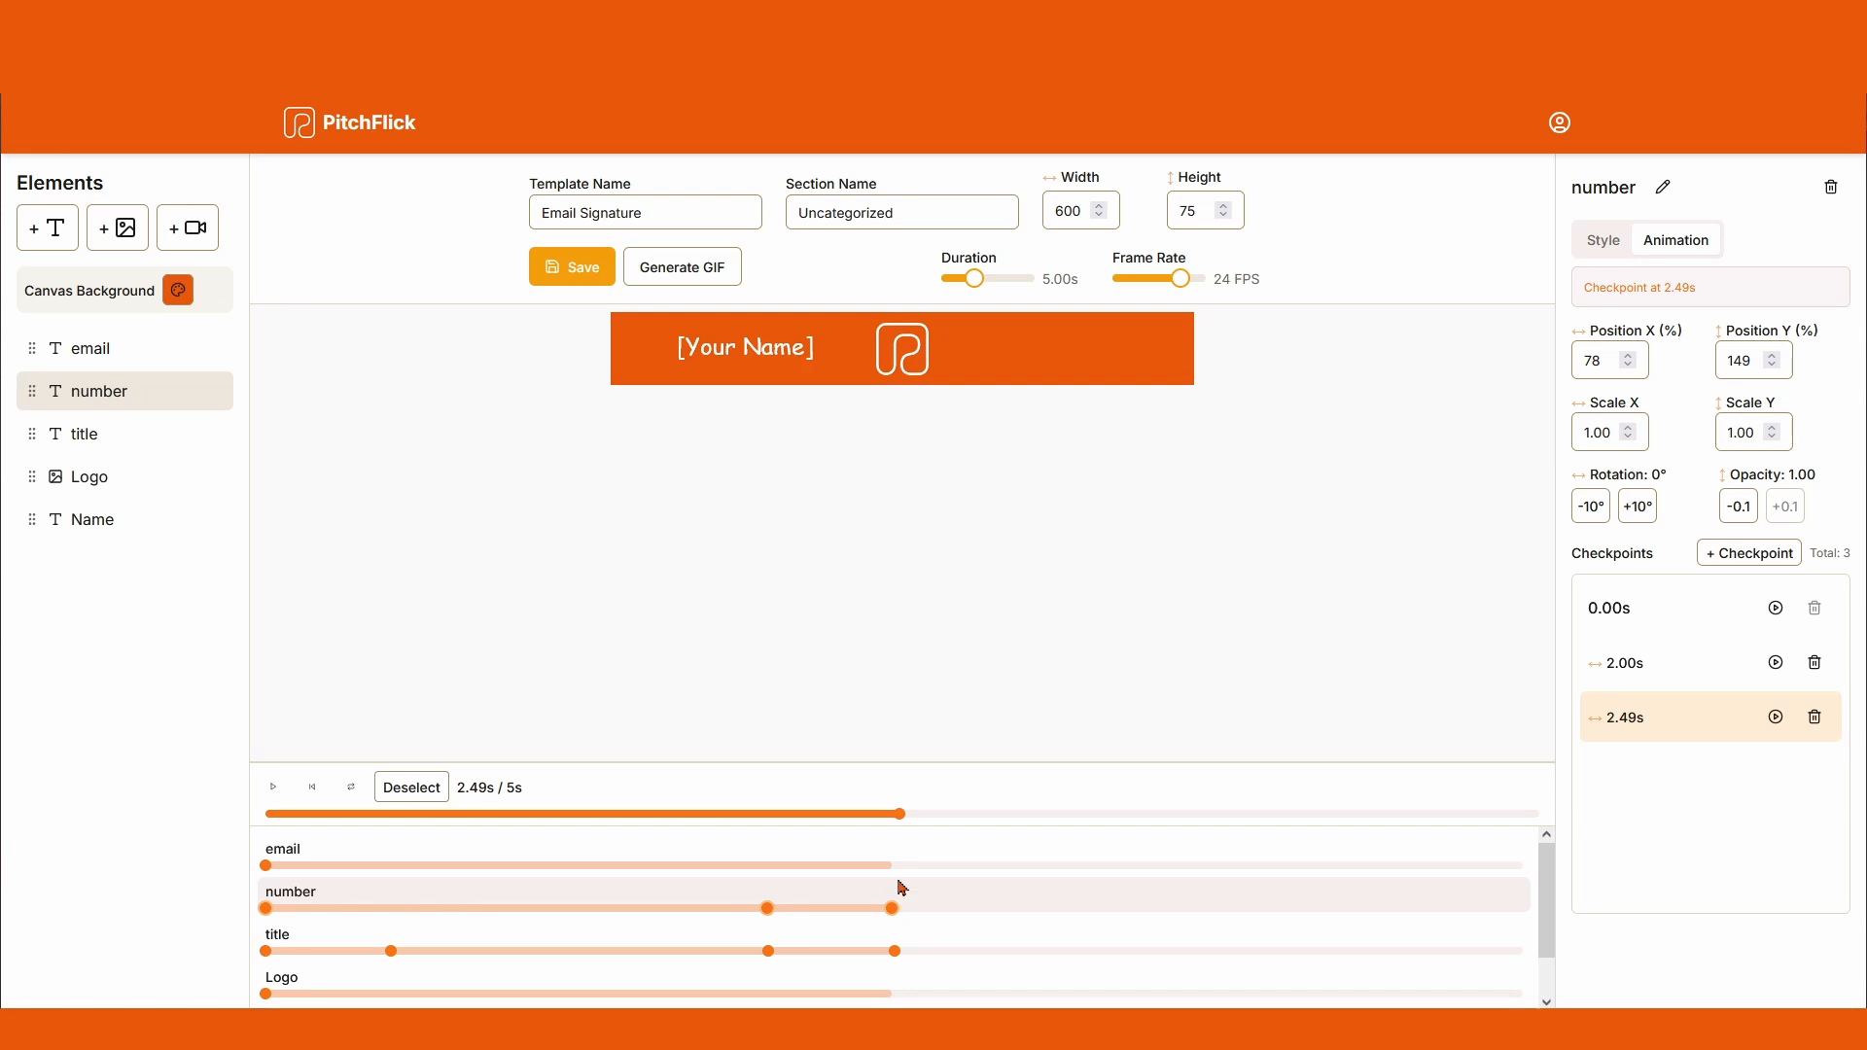
{"action": "left_click_drag", "start_coordinate": [1626, 720], "coordinate": [1629, 711]}
{"action": "double_click", "coordinate": [1780, 350]}
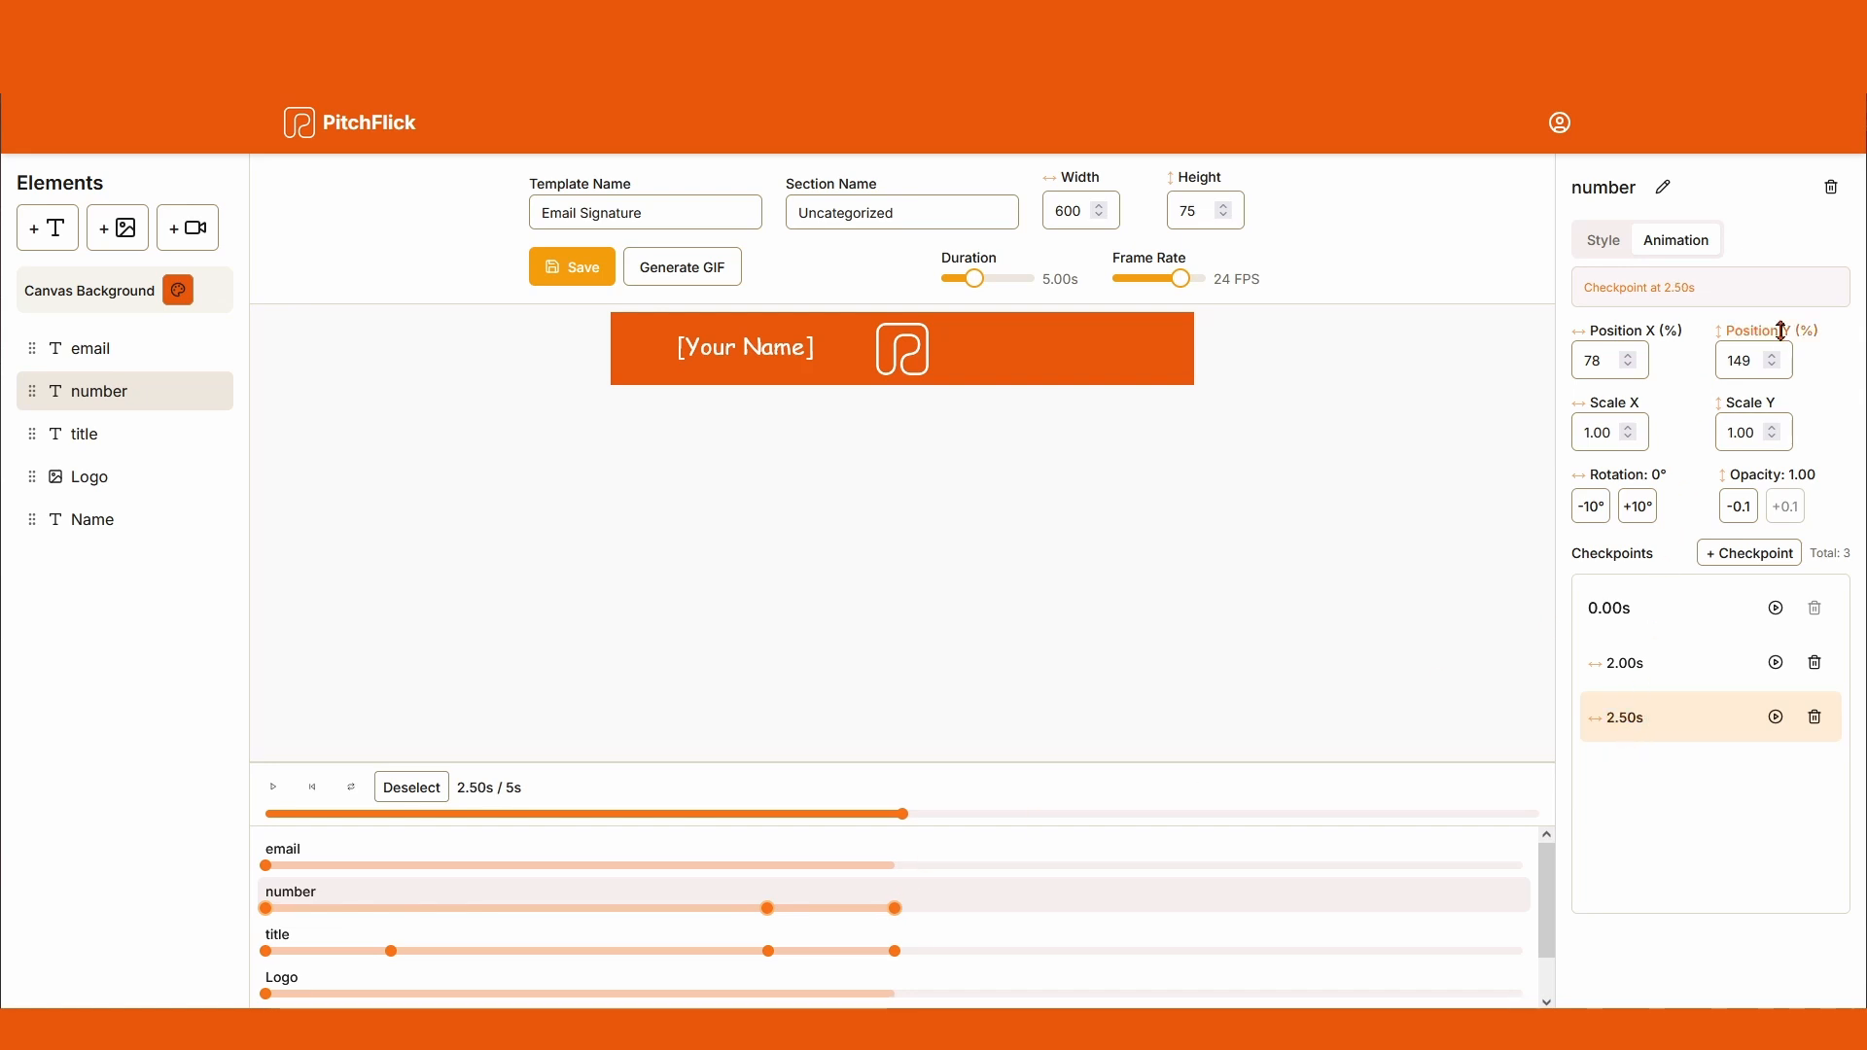
{"action": "type", "text": "50"}
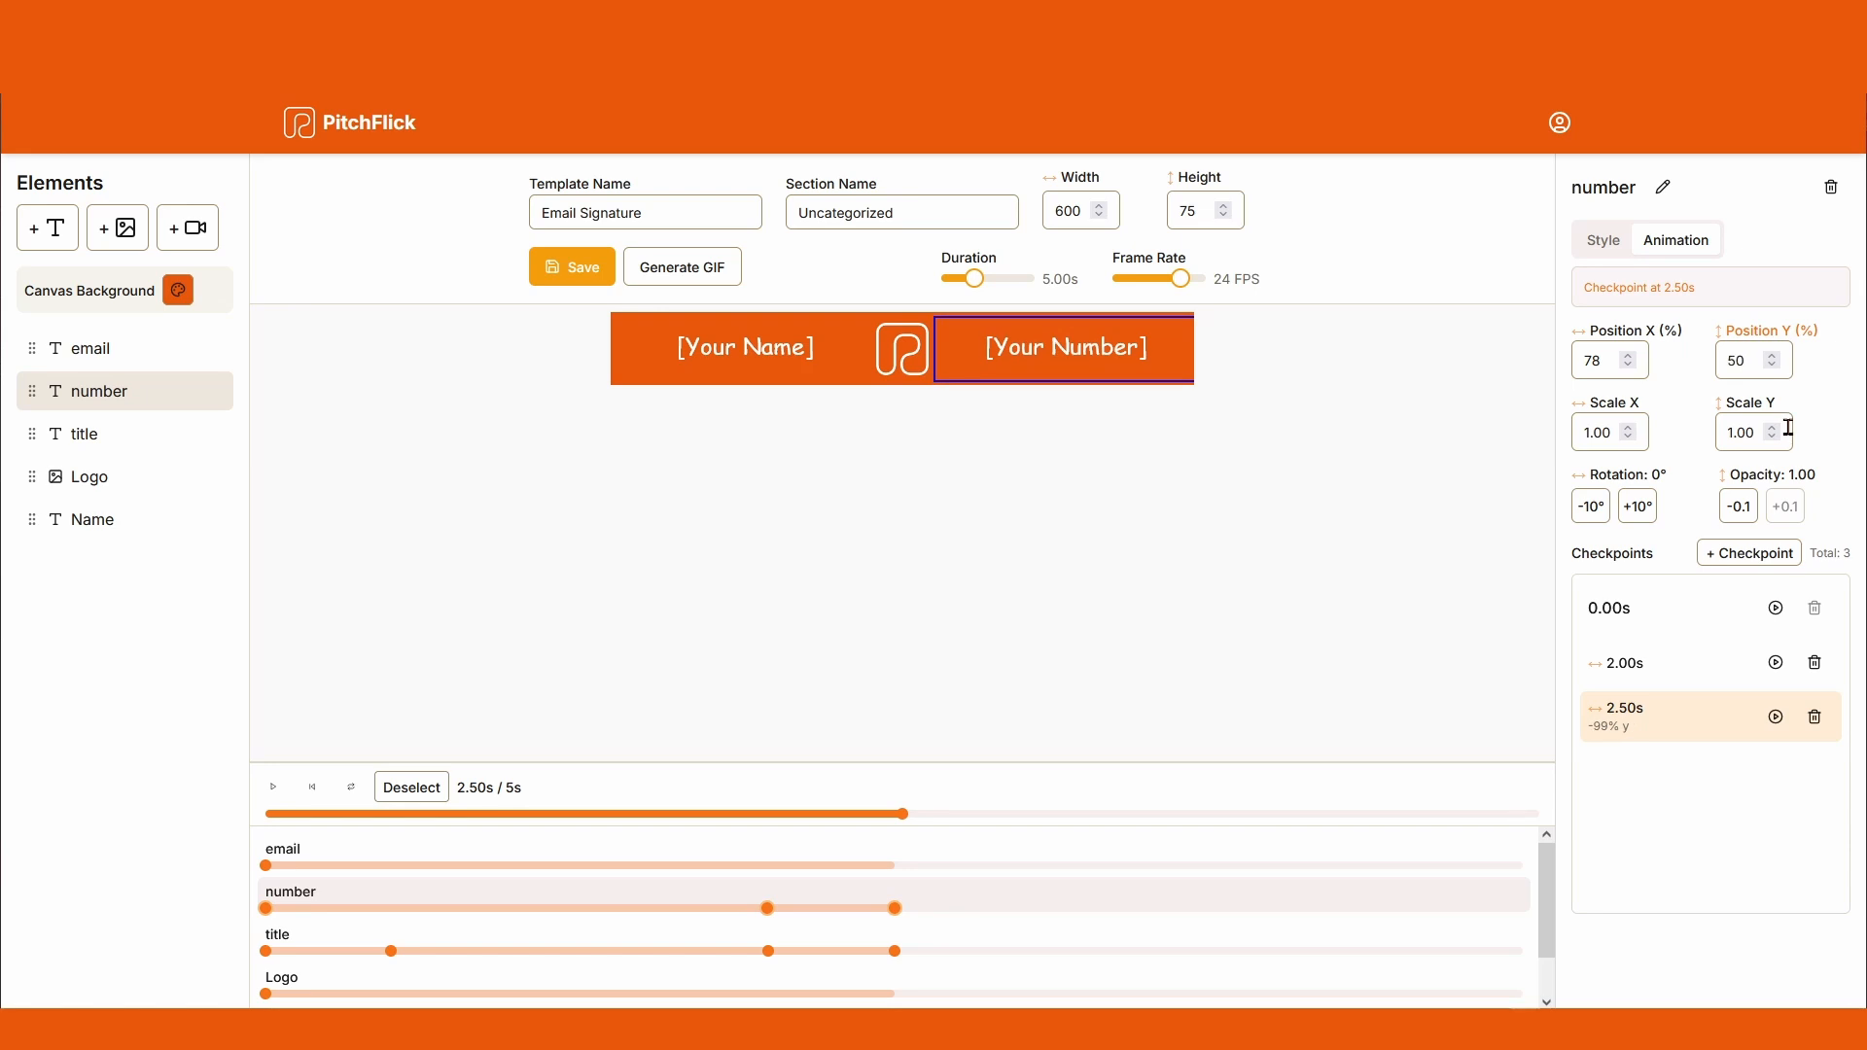
Step: Add a holding checkpoint to the number element at 4.00 s and set its vertical position to -51% at 4.50 s
{"action": "left_click_drag", "start_coordinate": [903, 814], "coordinate": [1288, 829]}
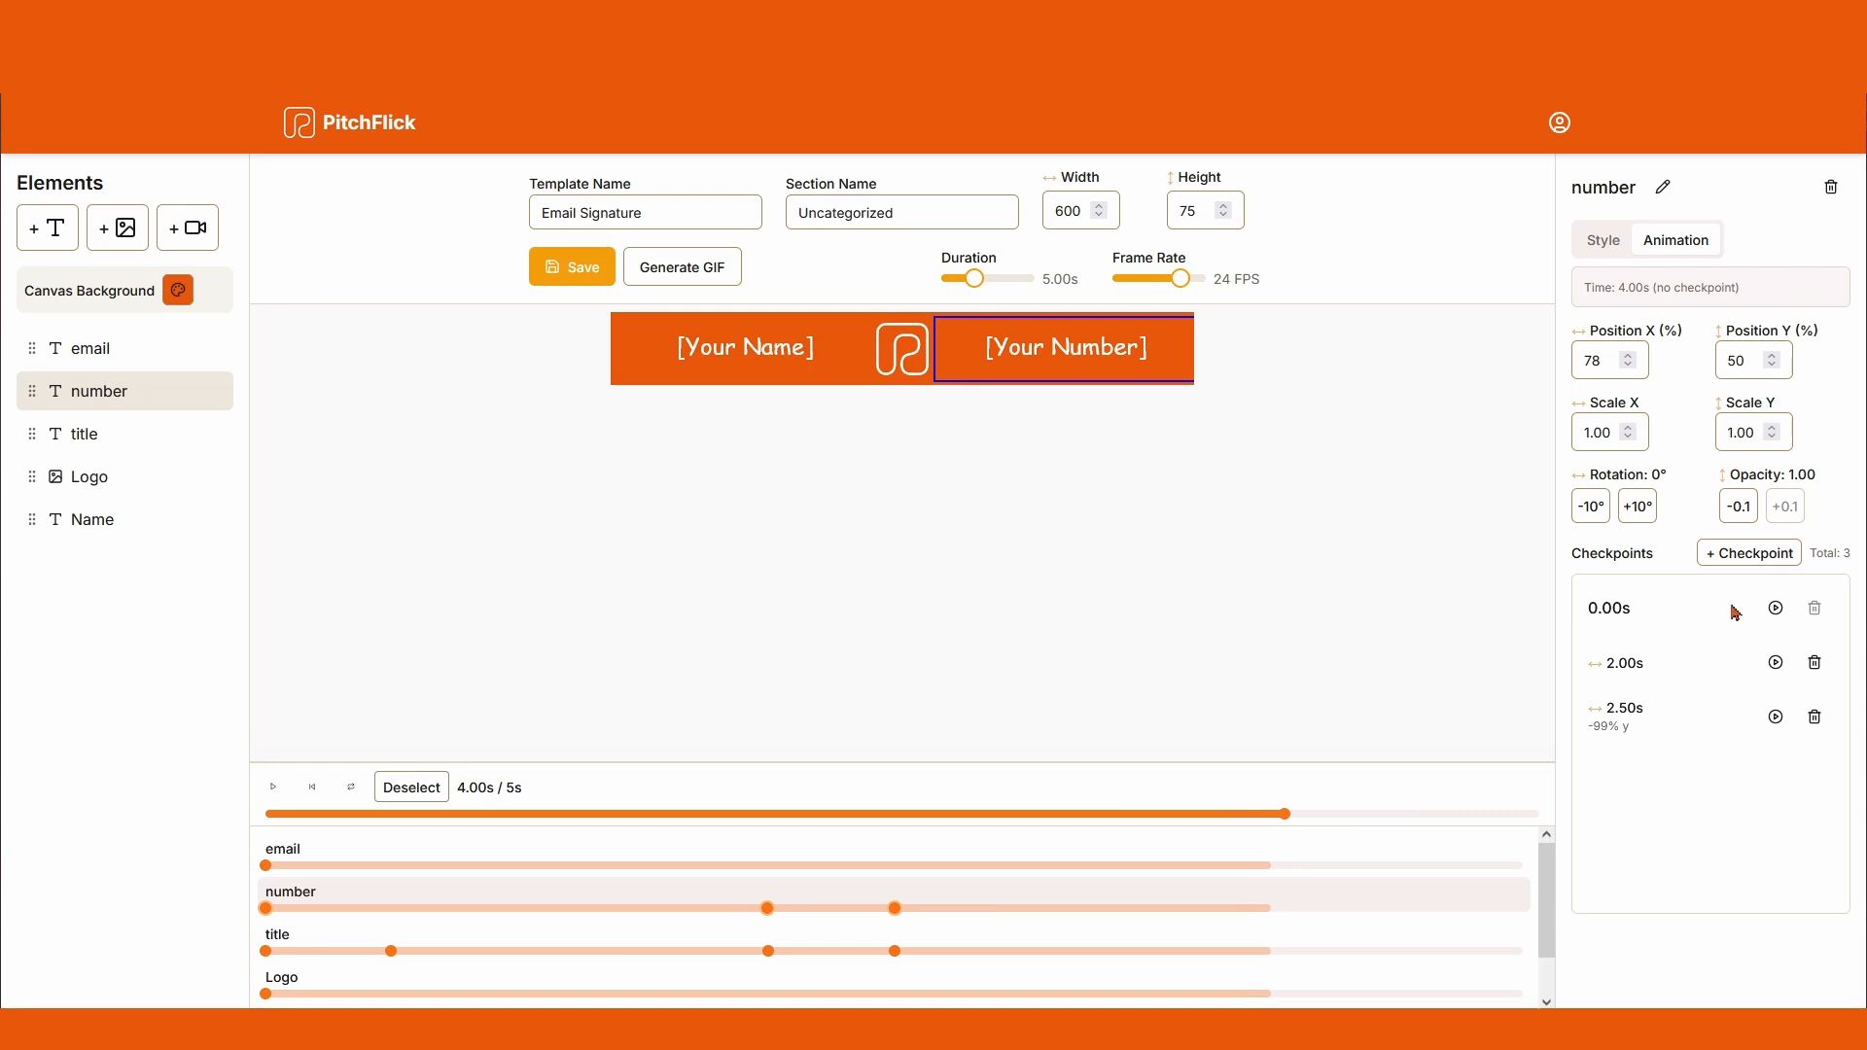
{"action": "left_click", "coordinate": [1740, 555]}
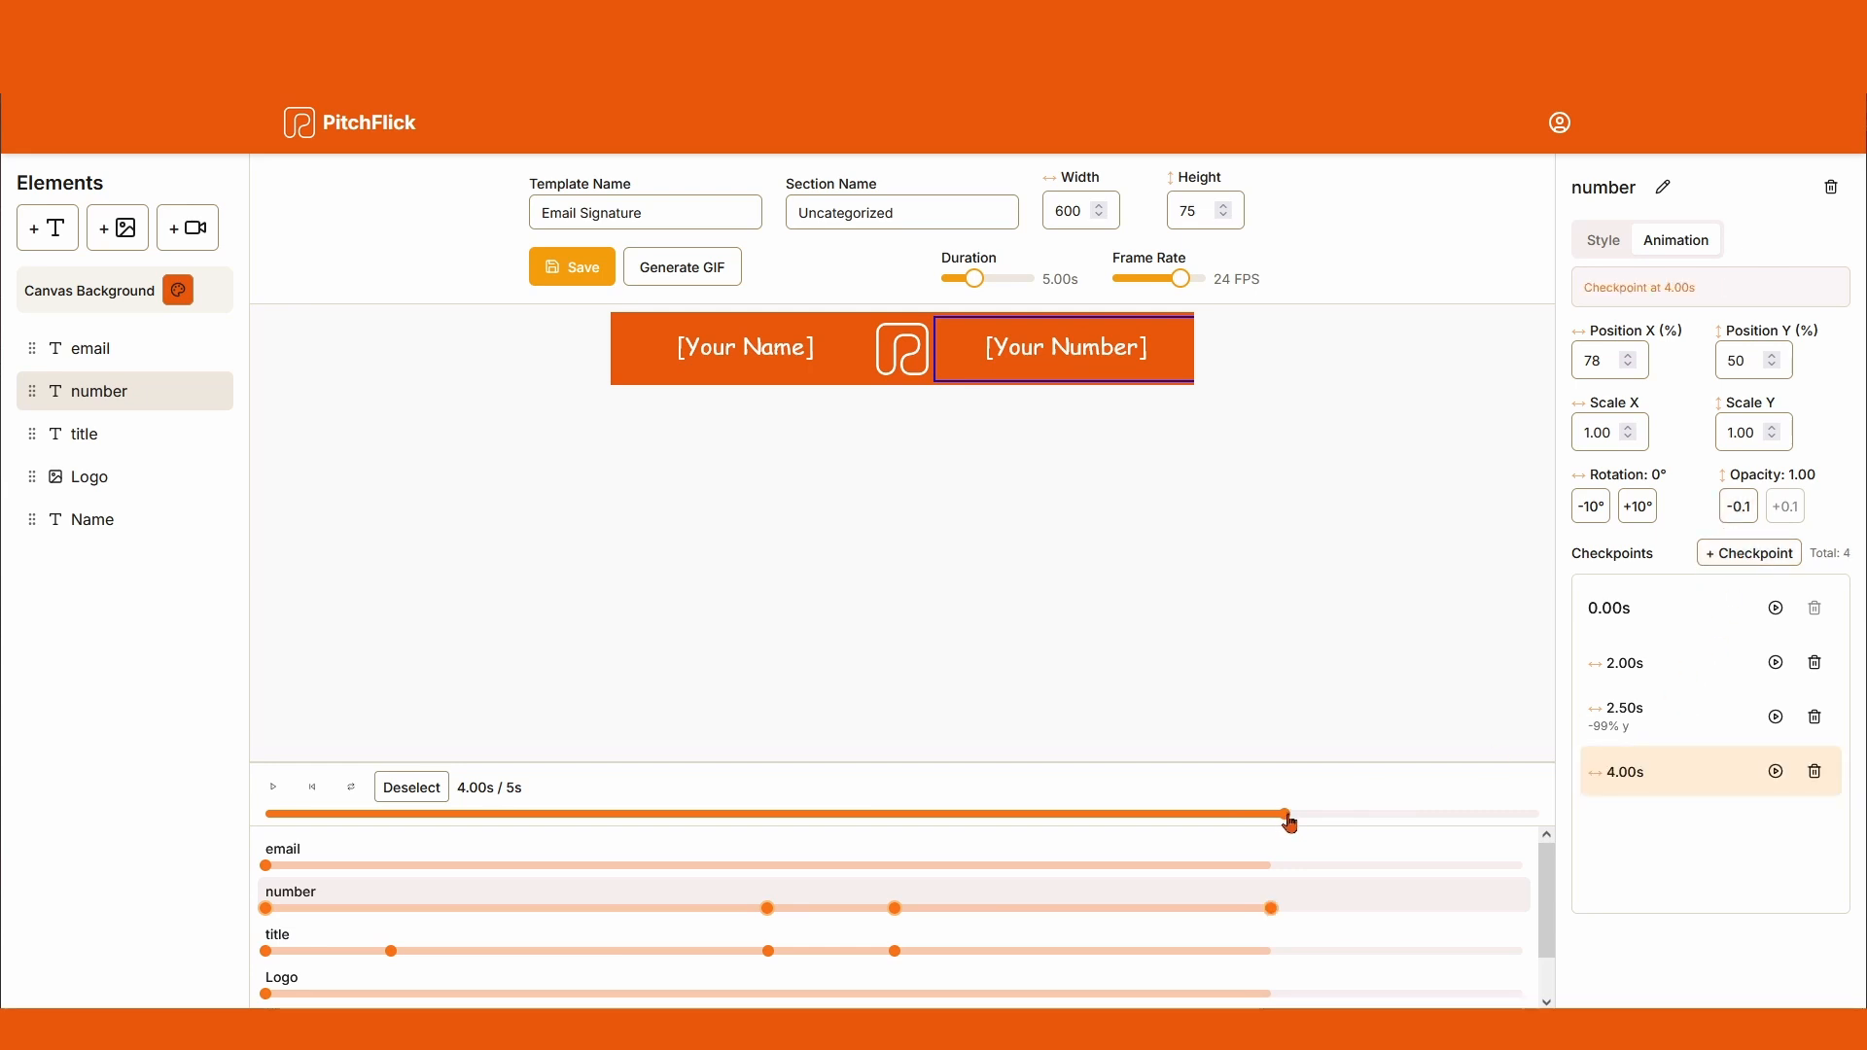
{"action": "left_click_drag", "start_coordinate": [1290, 824], "coordinate": [1421, 829]}
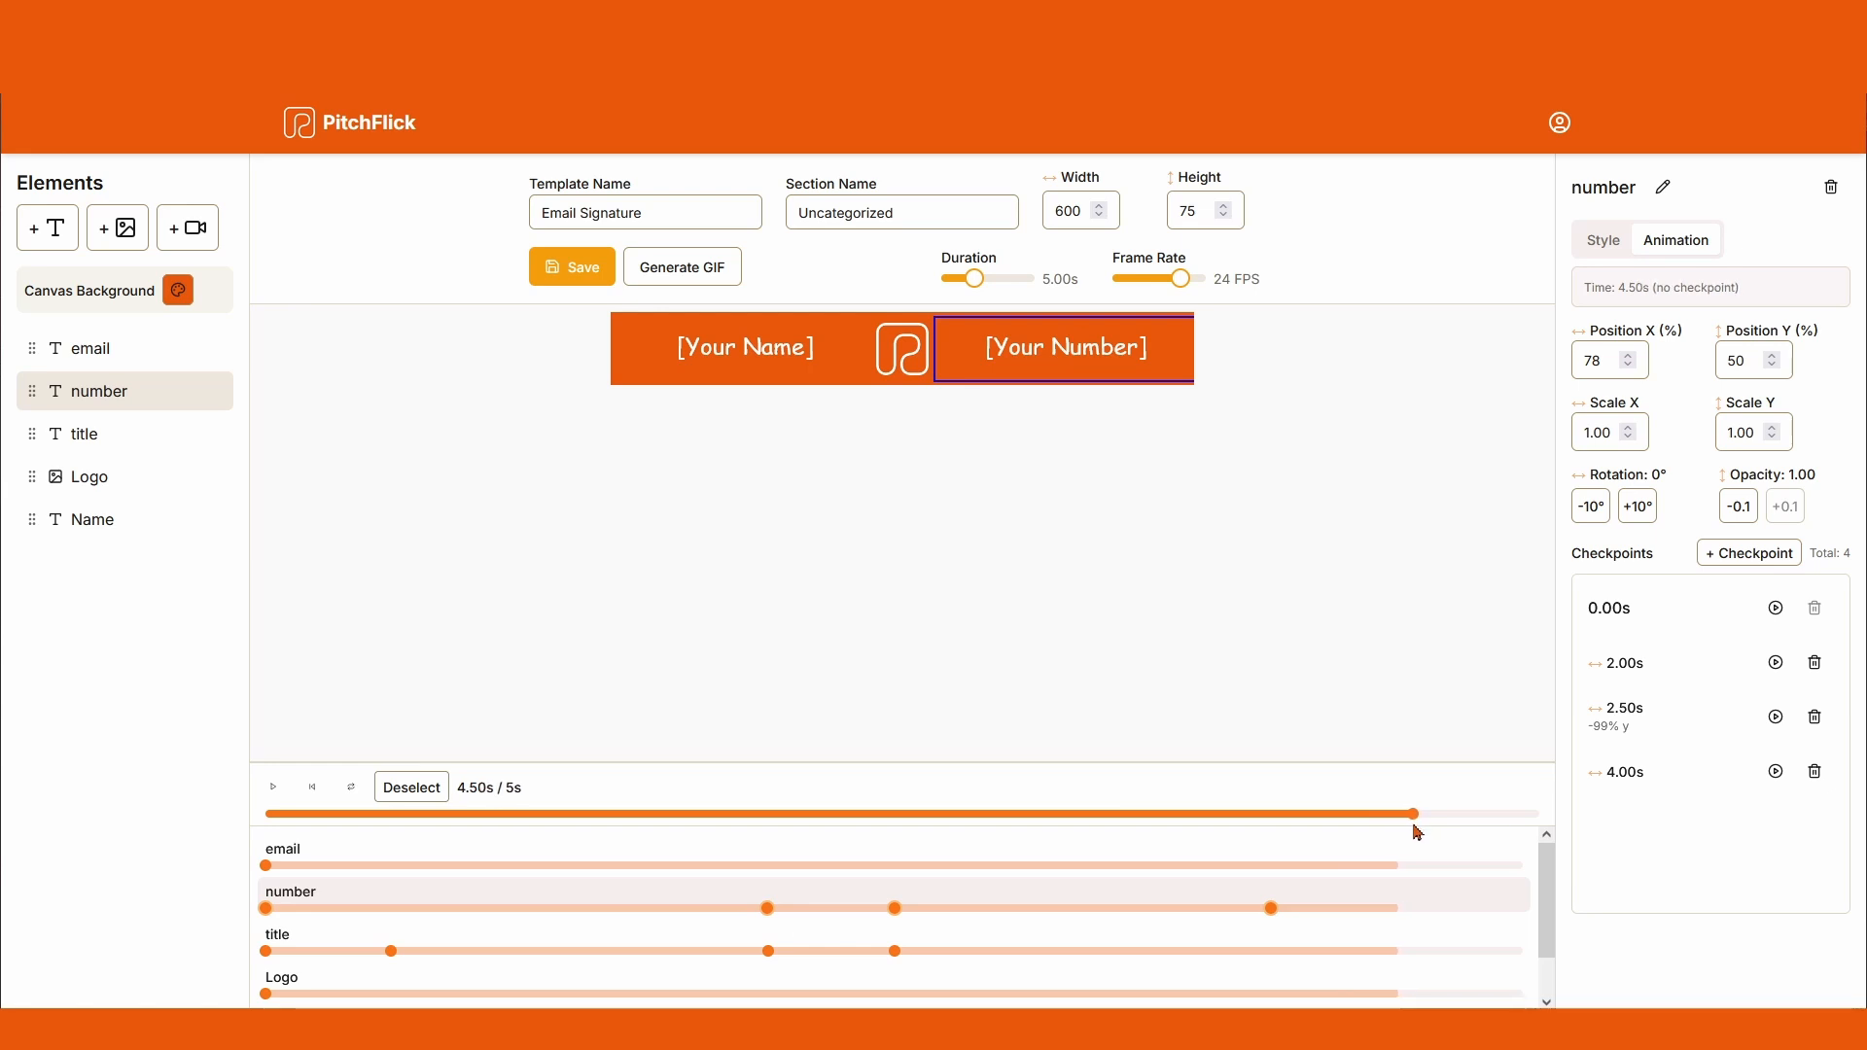
{"action": "left_click_drag", "start_coordinate": [1752, 332], "coordinate": [1750, 437]}
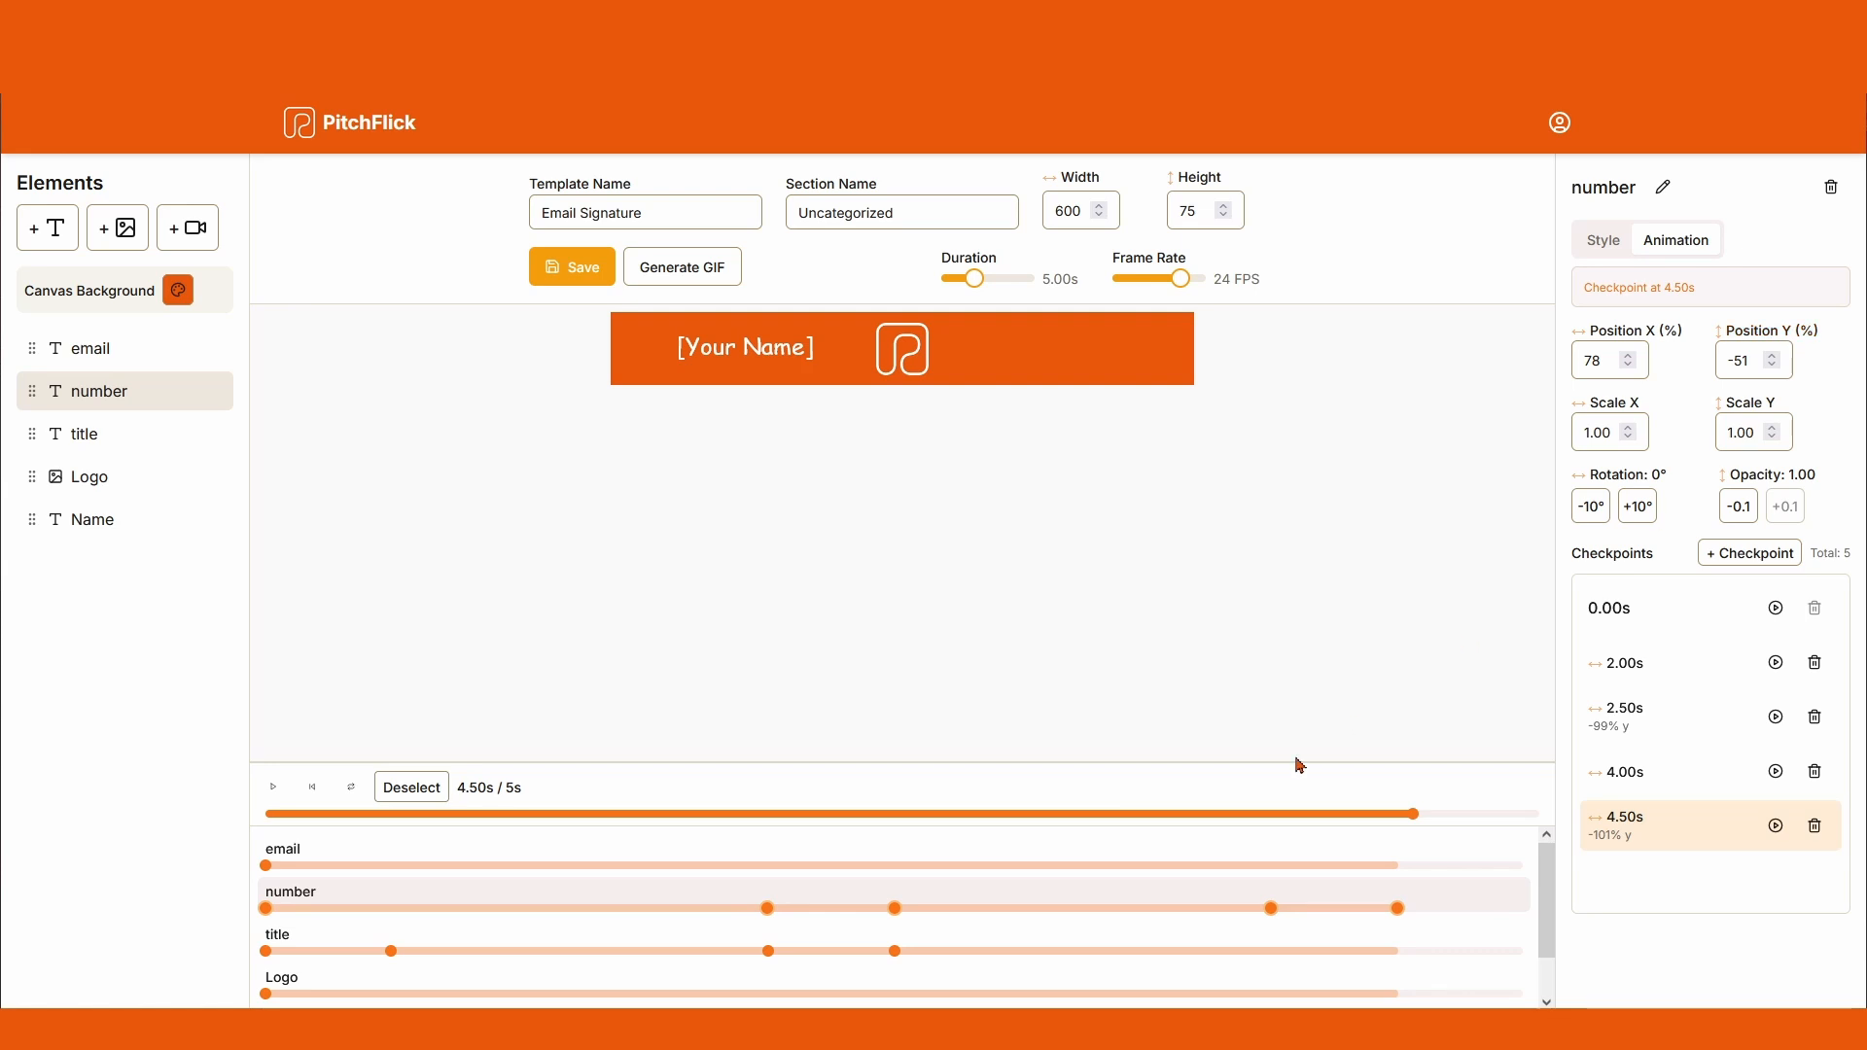
Step: Play the animation from the start and extend the template's duration to 6.50 s
{"action": "left_click_drag", "start_coordinate": [1419, 828], "coordinate": [229, 887]}
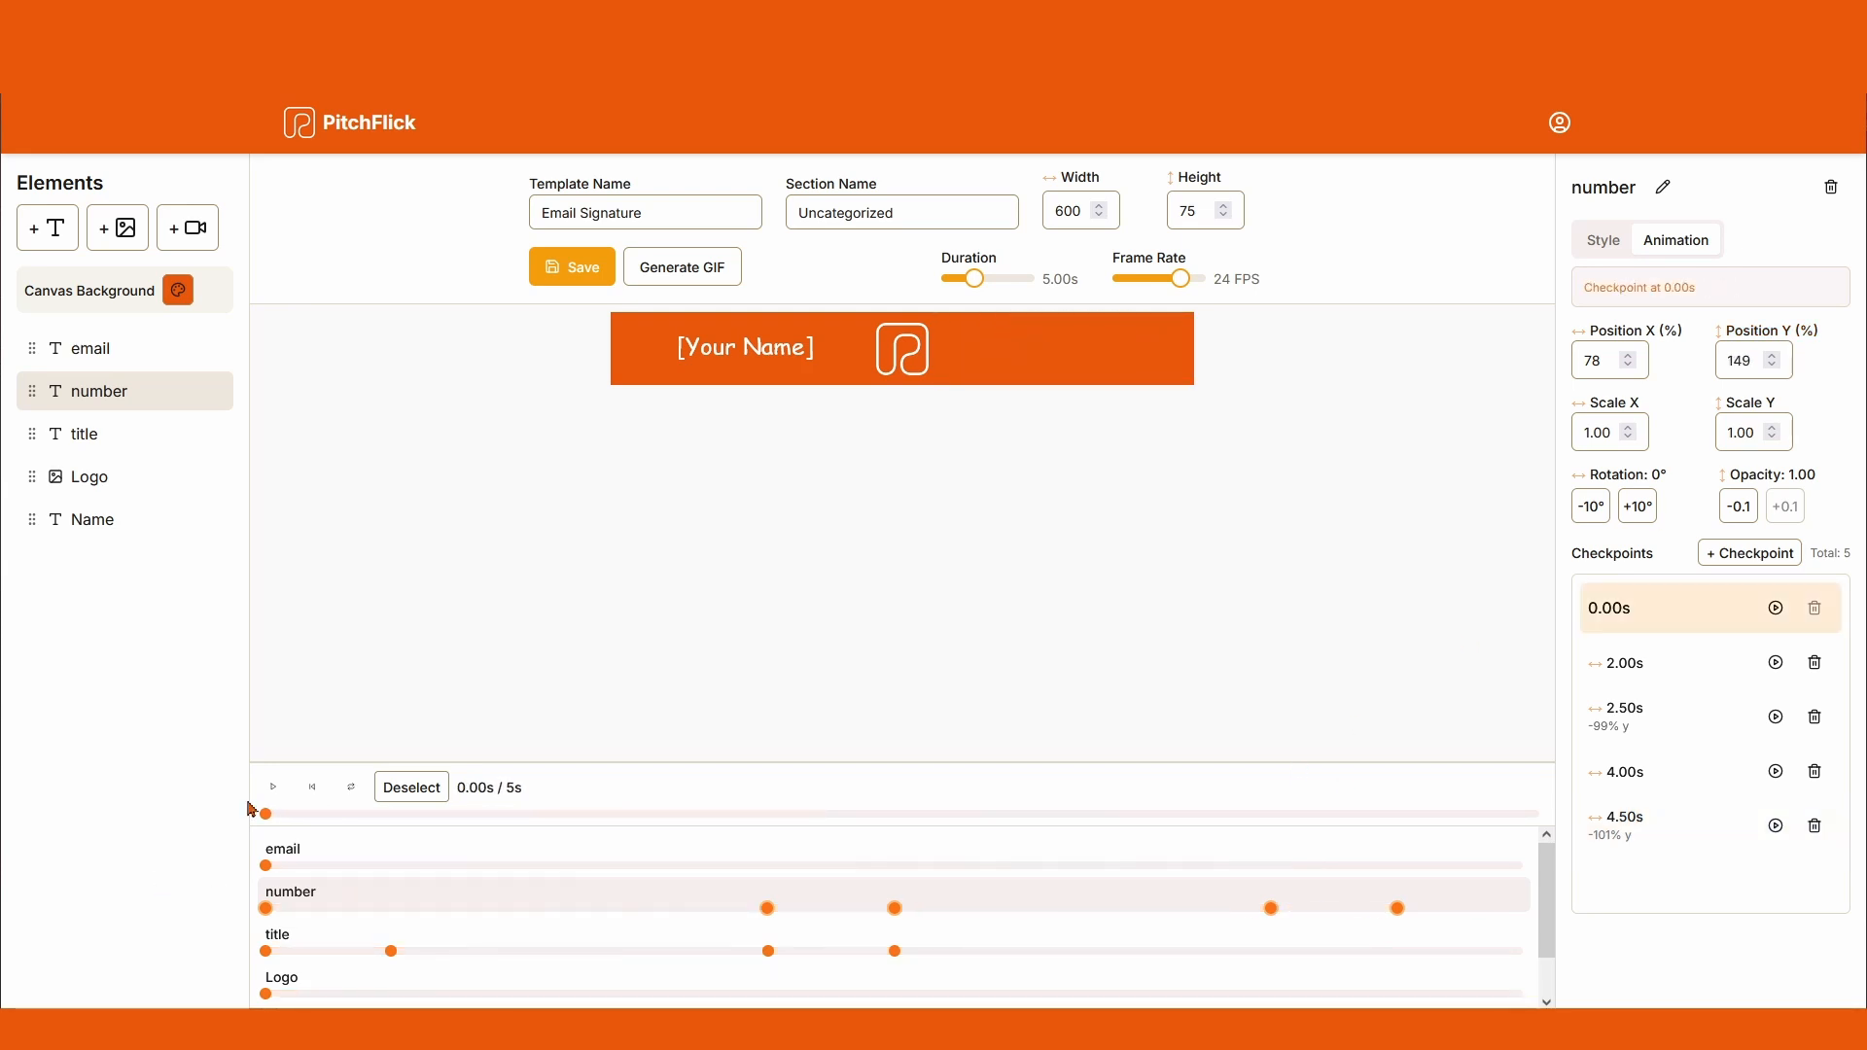
{"action": "left_click", "coordinate": [273, 787]}
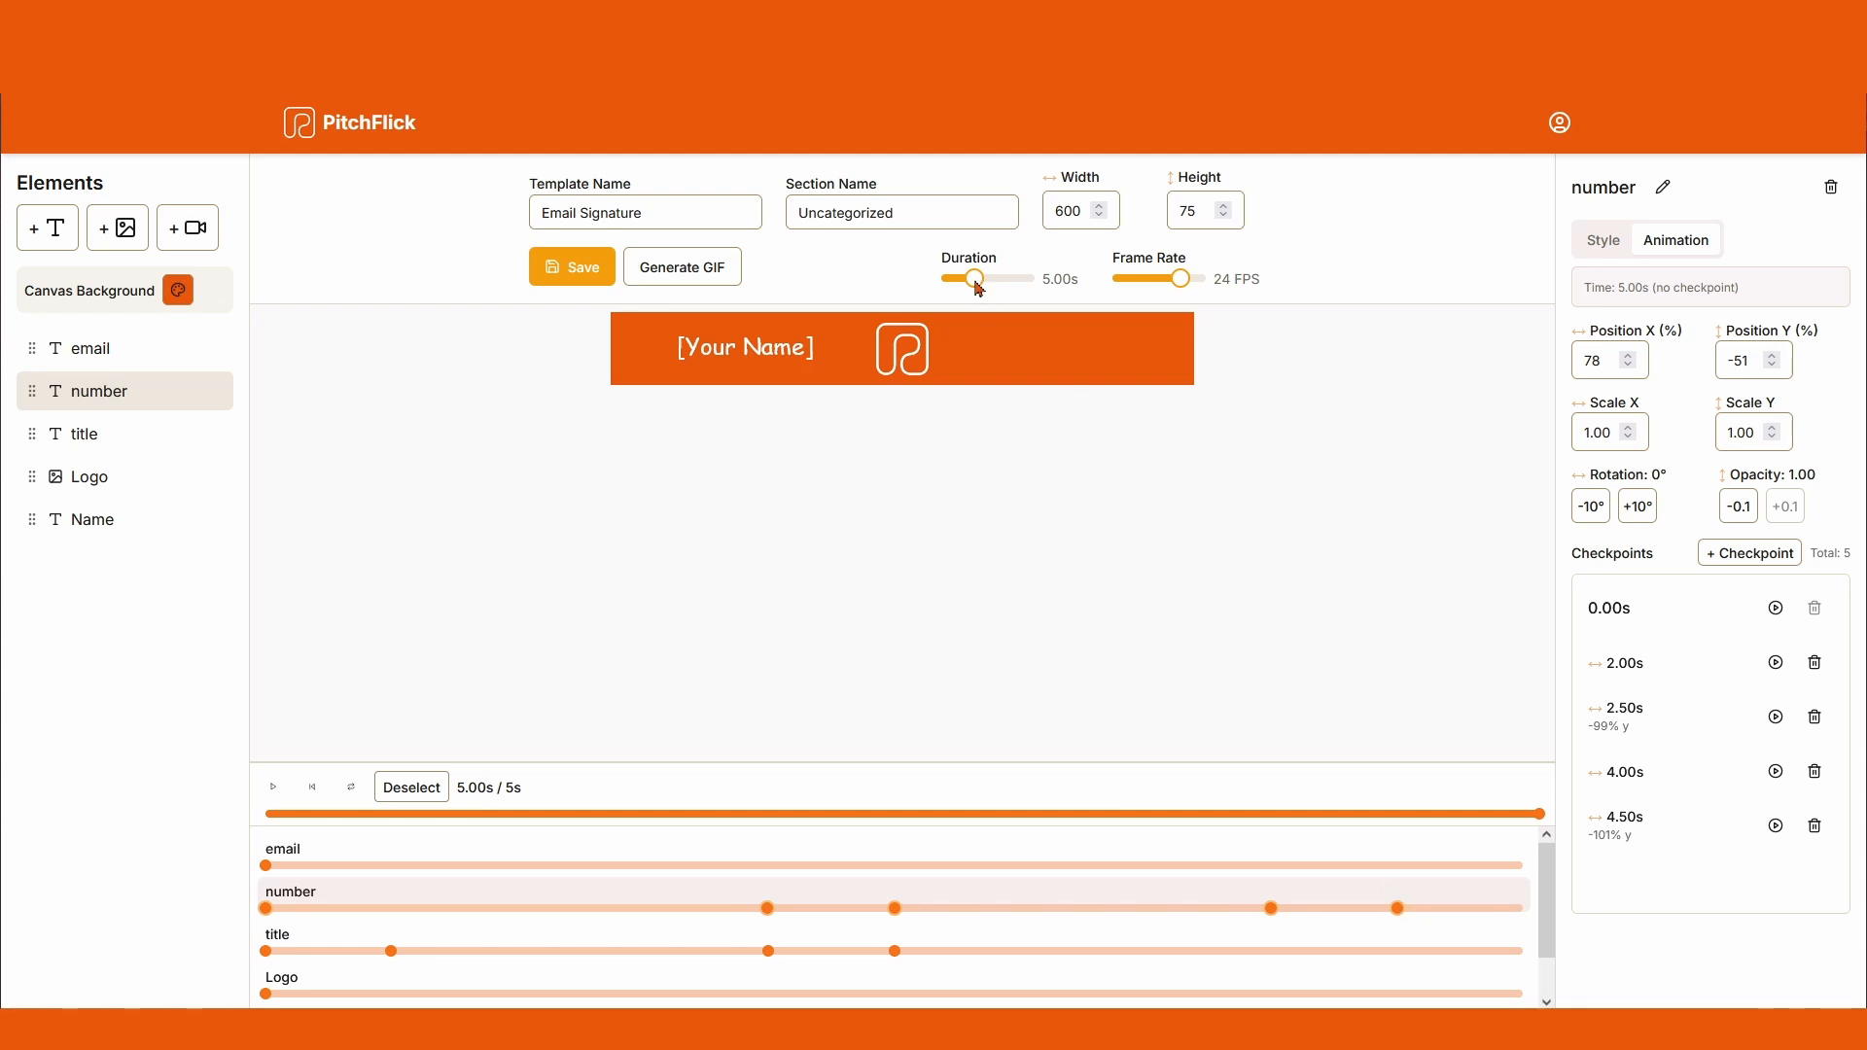
{"action": "left_click_drag", "start_coordinate": [977, 284], "coordinate": [984, 283]}
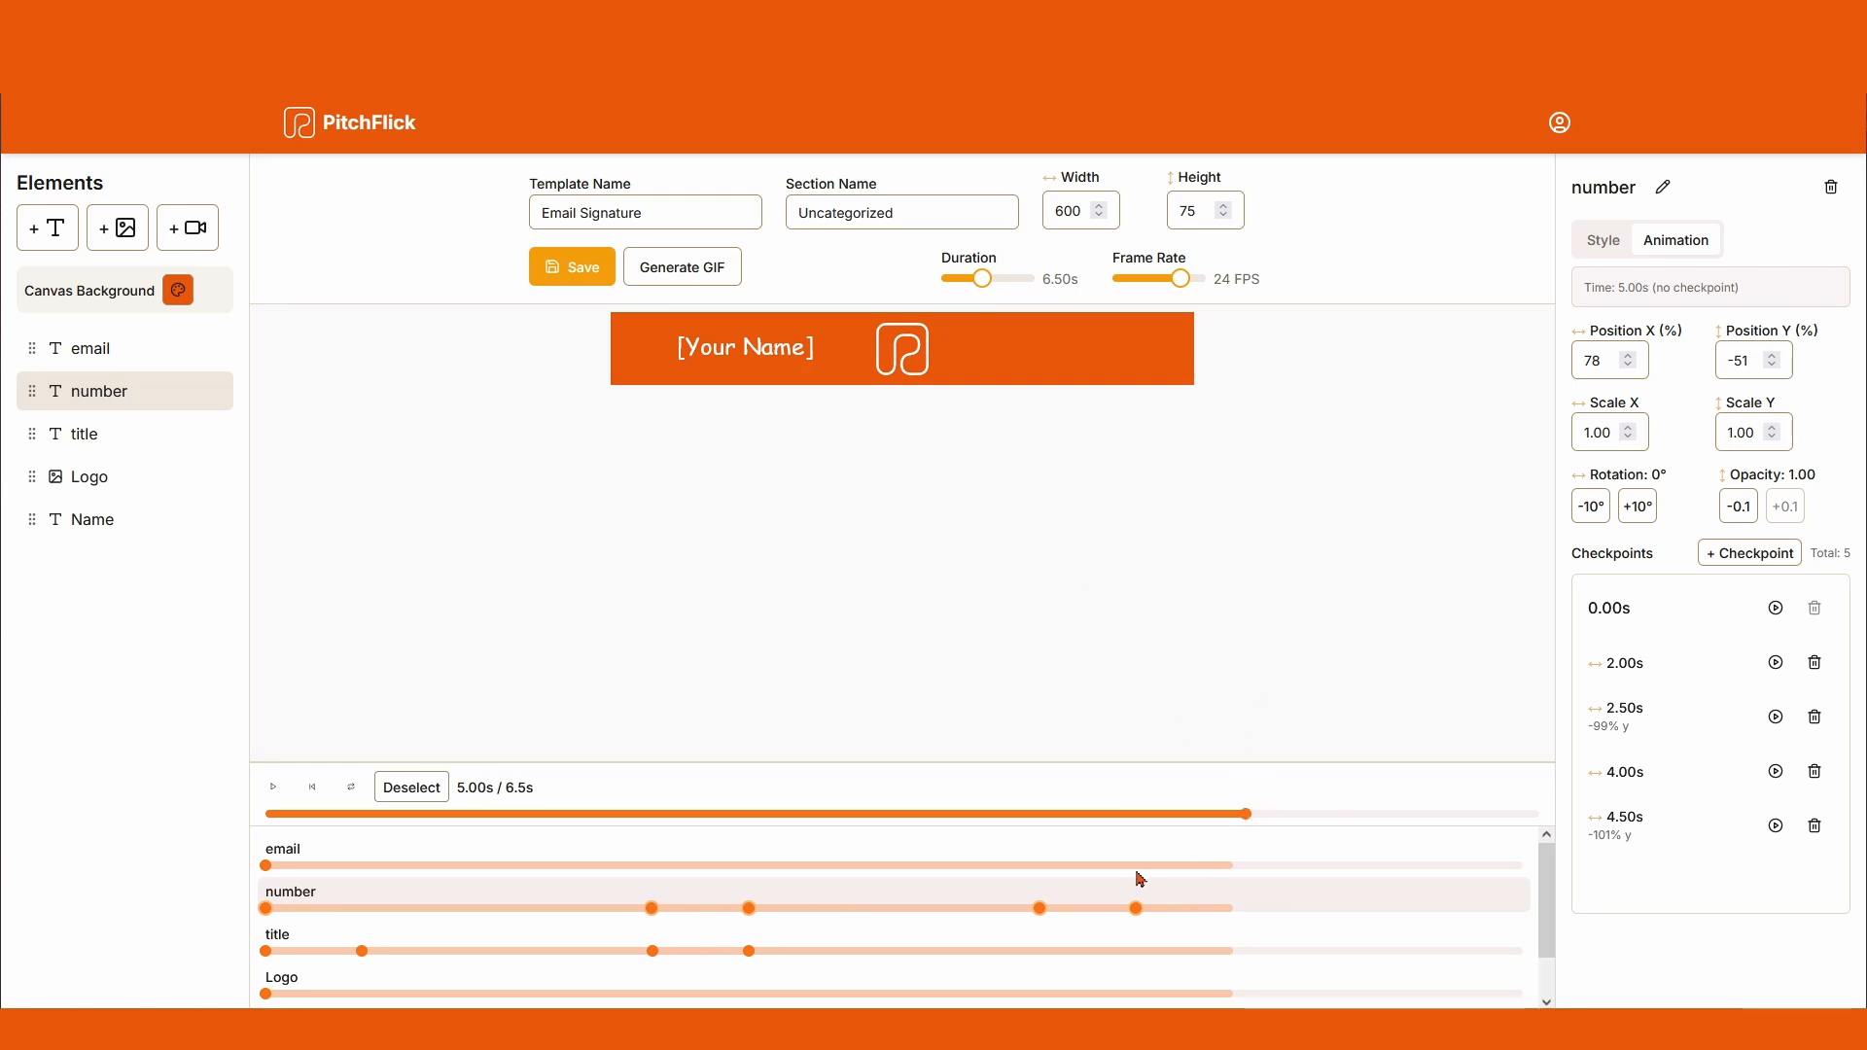
Step: Add checkpoints to the email element at 4.00 s and 4.50 s, with a vertical position of 49% at 4.50 s
{"action": "left_click", "coordinate": [1039, 867]}
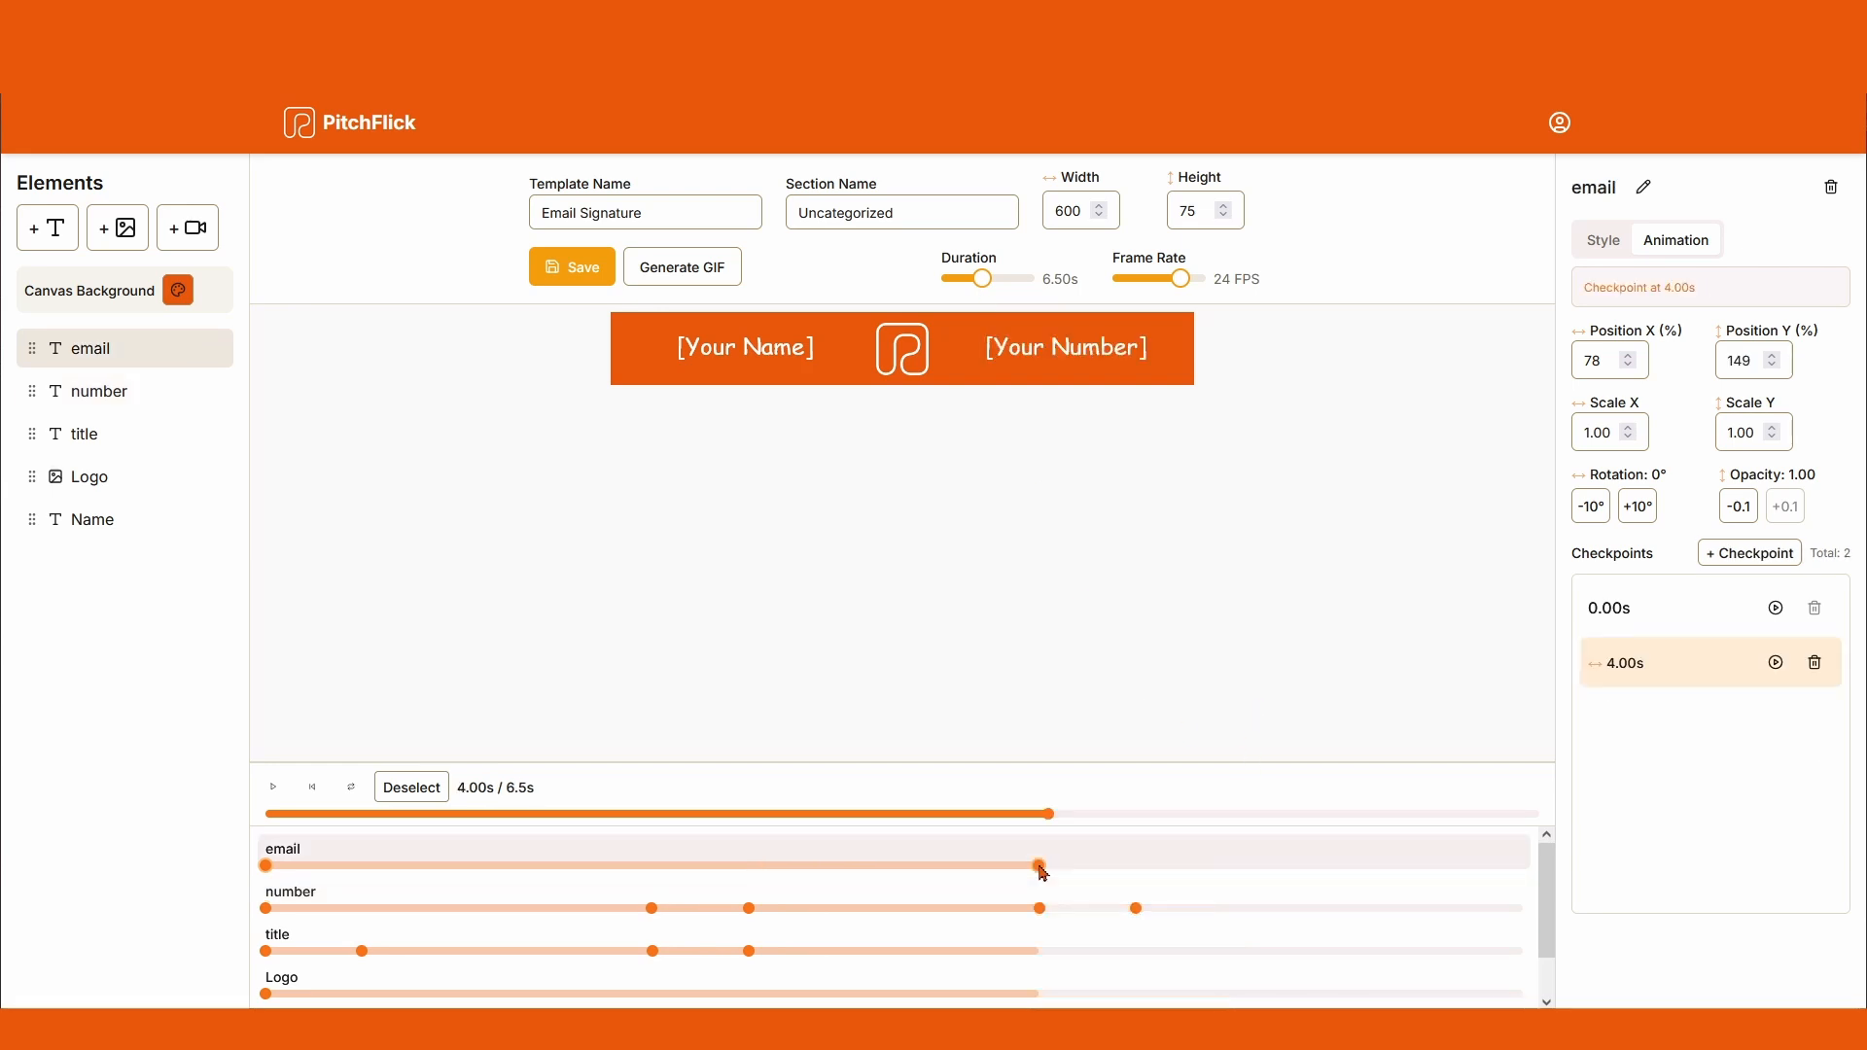
{"action": "left_click", "coordinate": [1138, 866]}
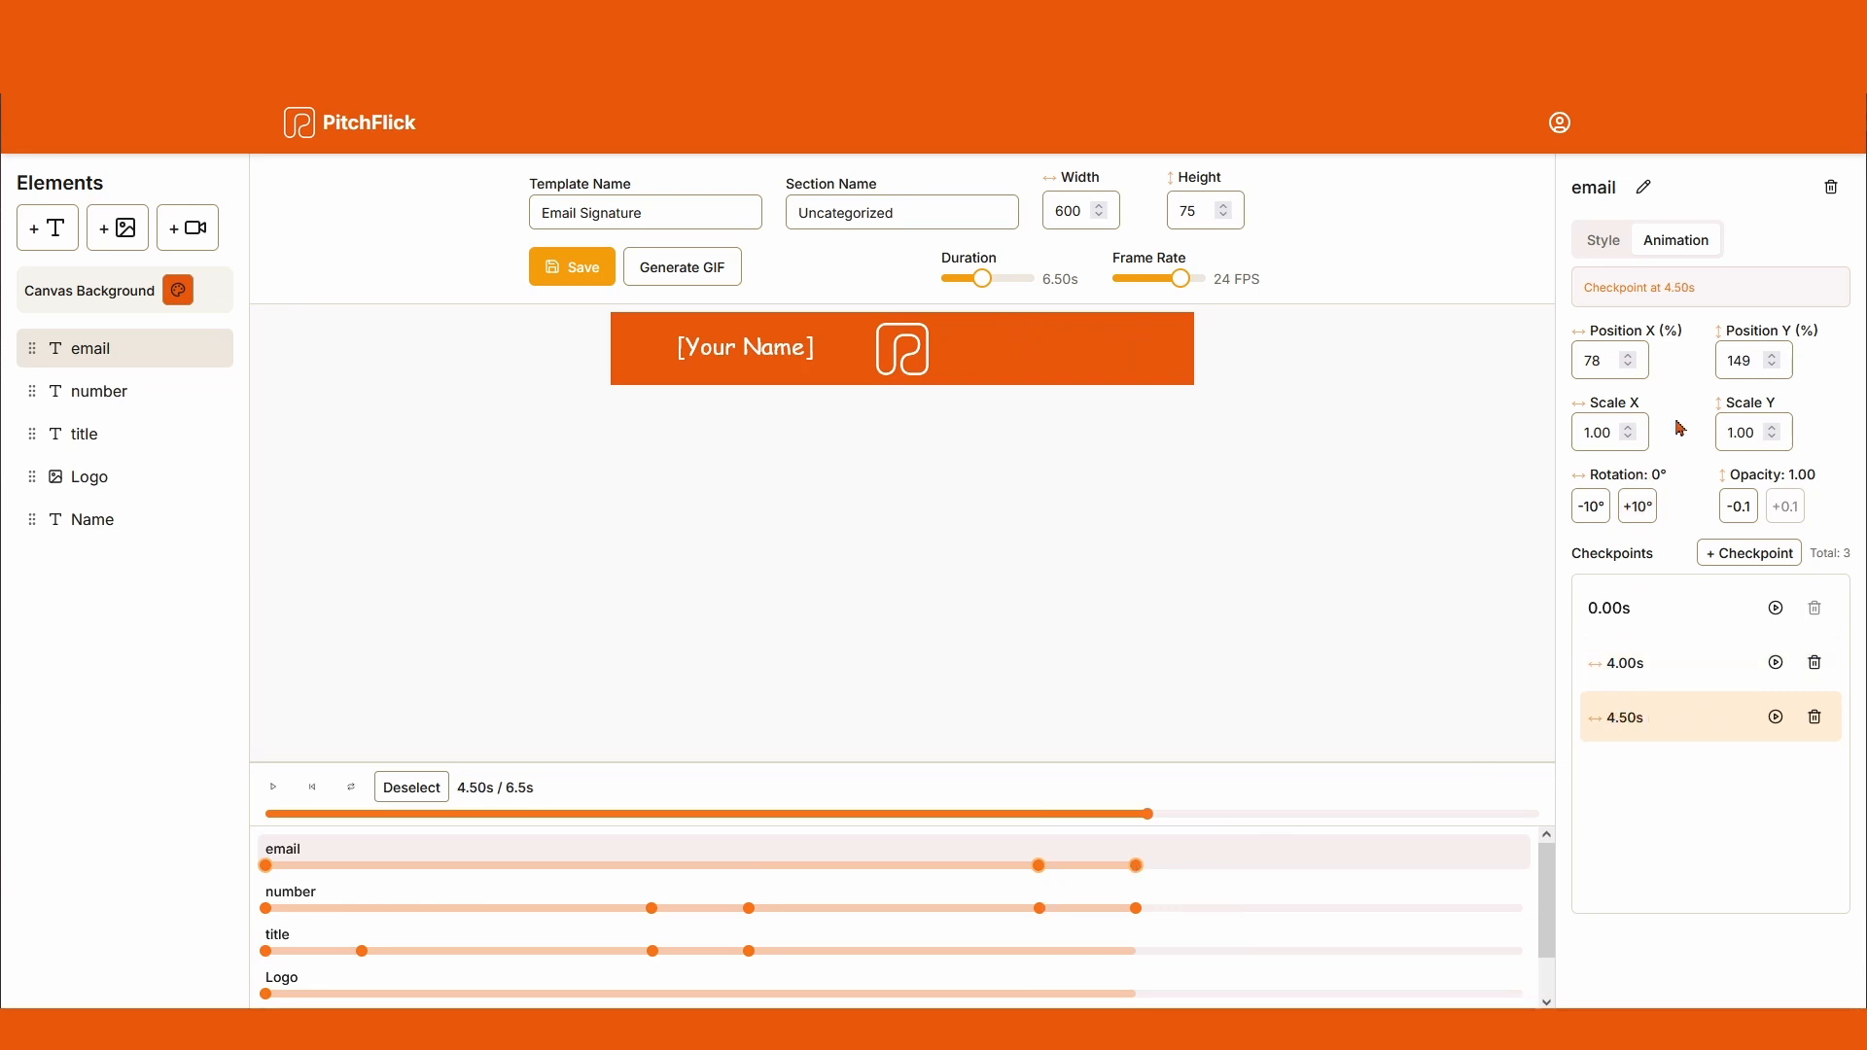
{"action": "left_click_drag", "start_coordinate": [1747, 332], "coordinate": [1749, 436]}
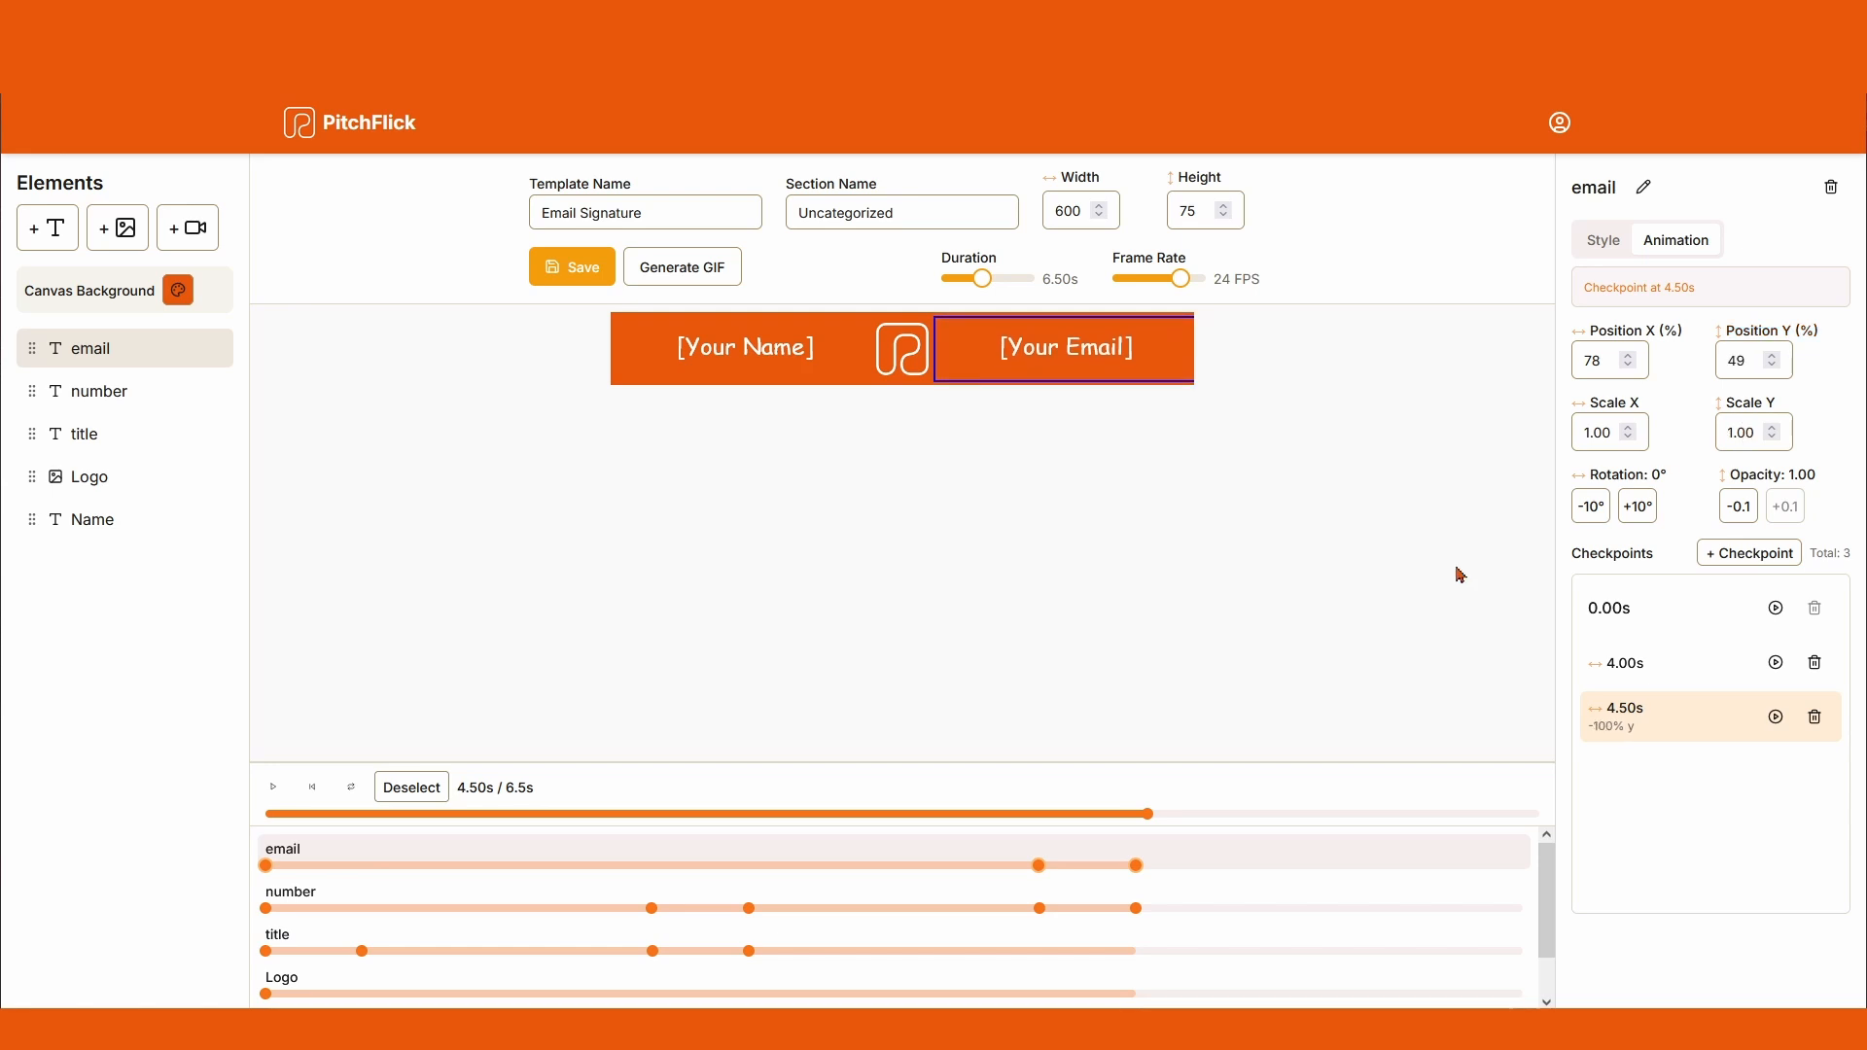
Step: Add a holding checkpoint to the email element at 6.00 s and set its vertical position to -51% at 6.50 s
{"action": "left_click_drag", "start_coordinate": [1156, 825], "coordinate": [1445, 838]}
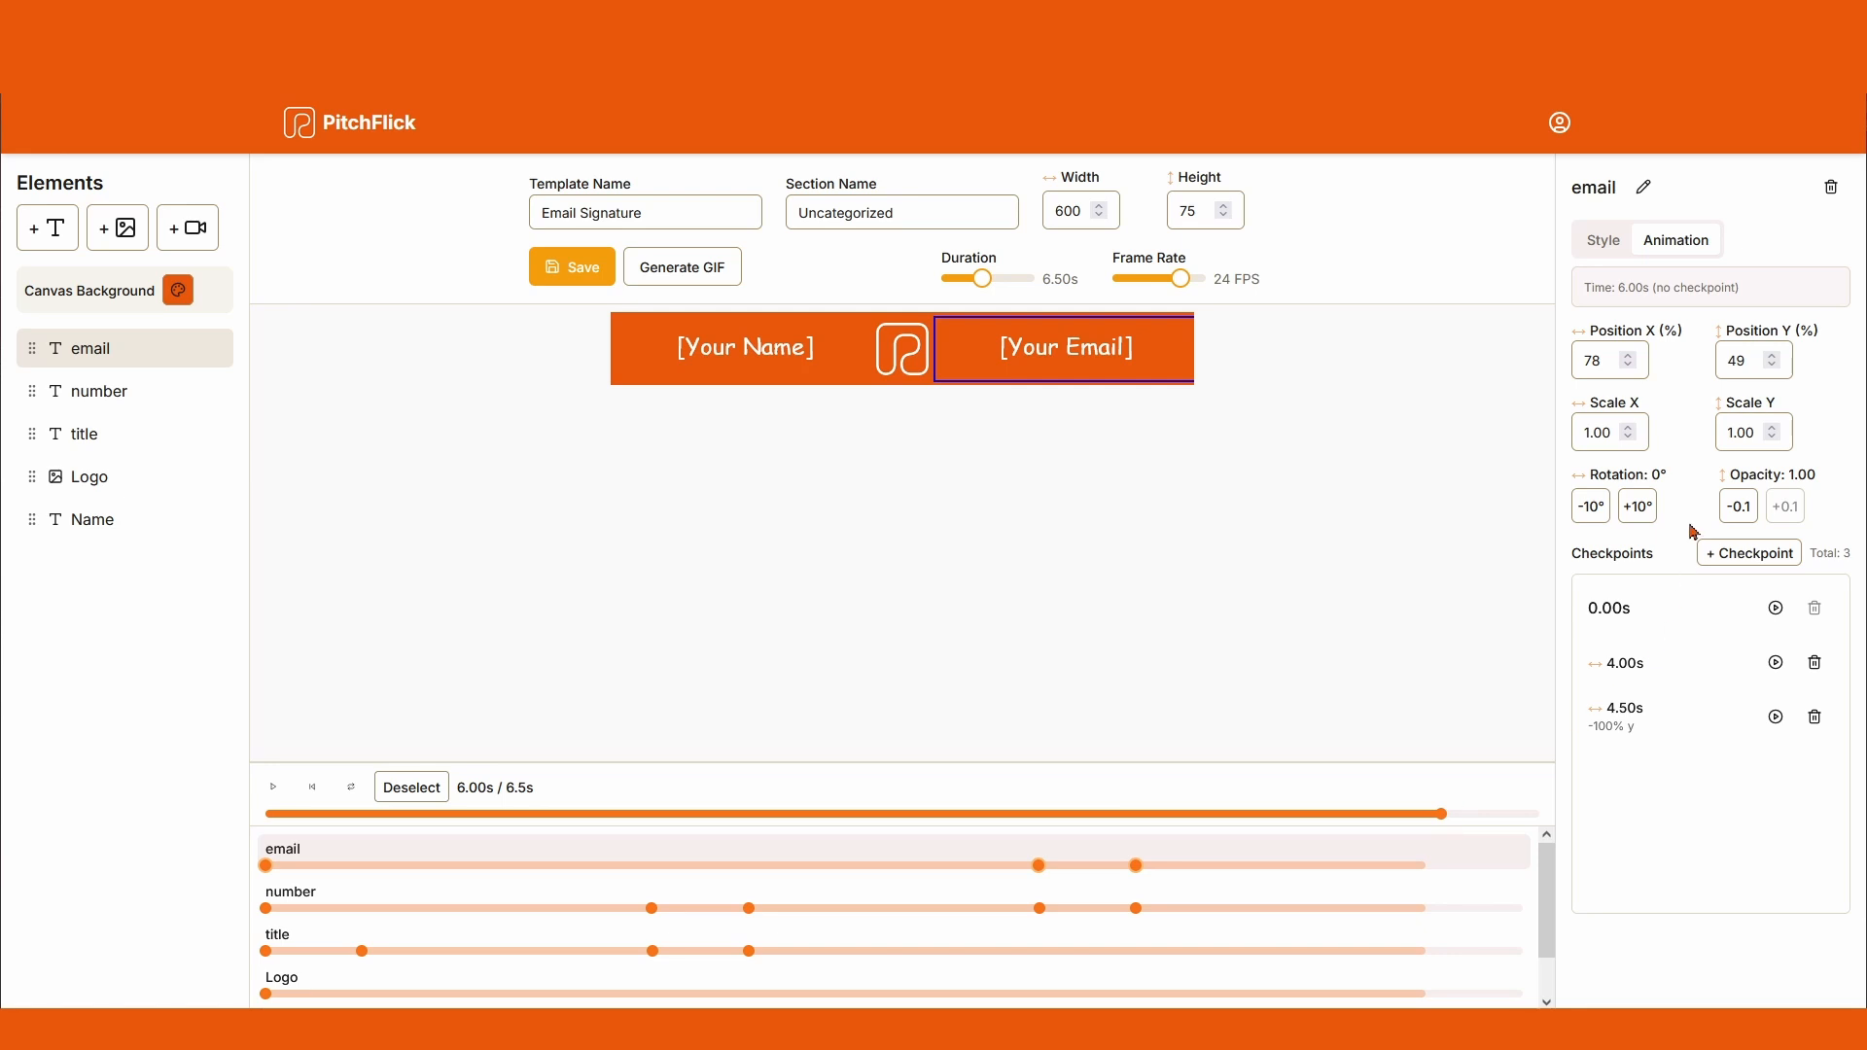
{"action": "left_click", "coordinate": [1749, 553]}
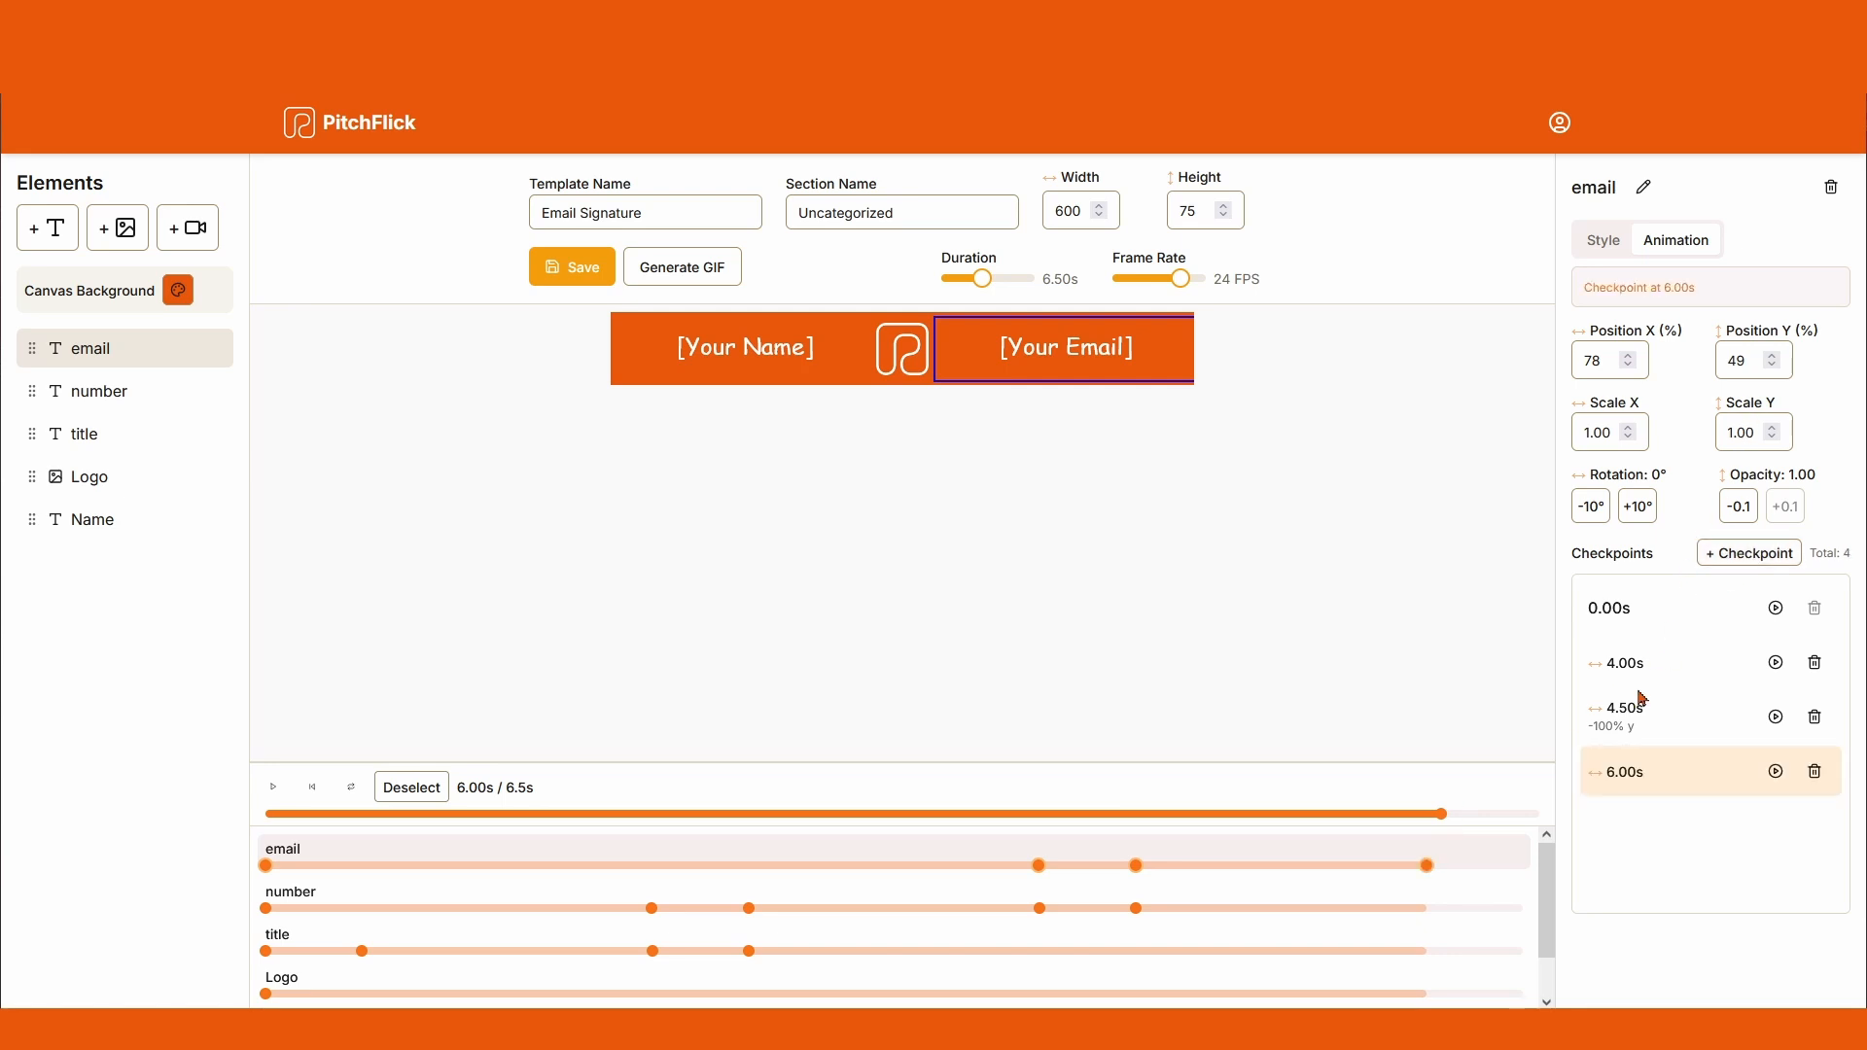
{"action": "left_click_drag", "start_coordinate": [1446, 822], "coordinate": [1540, 820]}
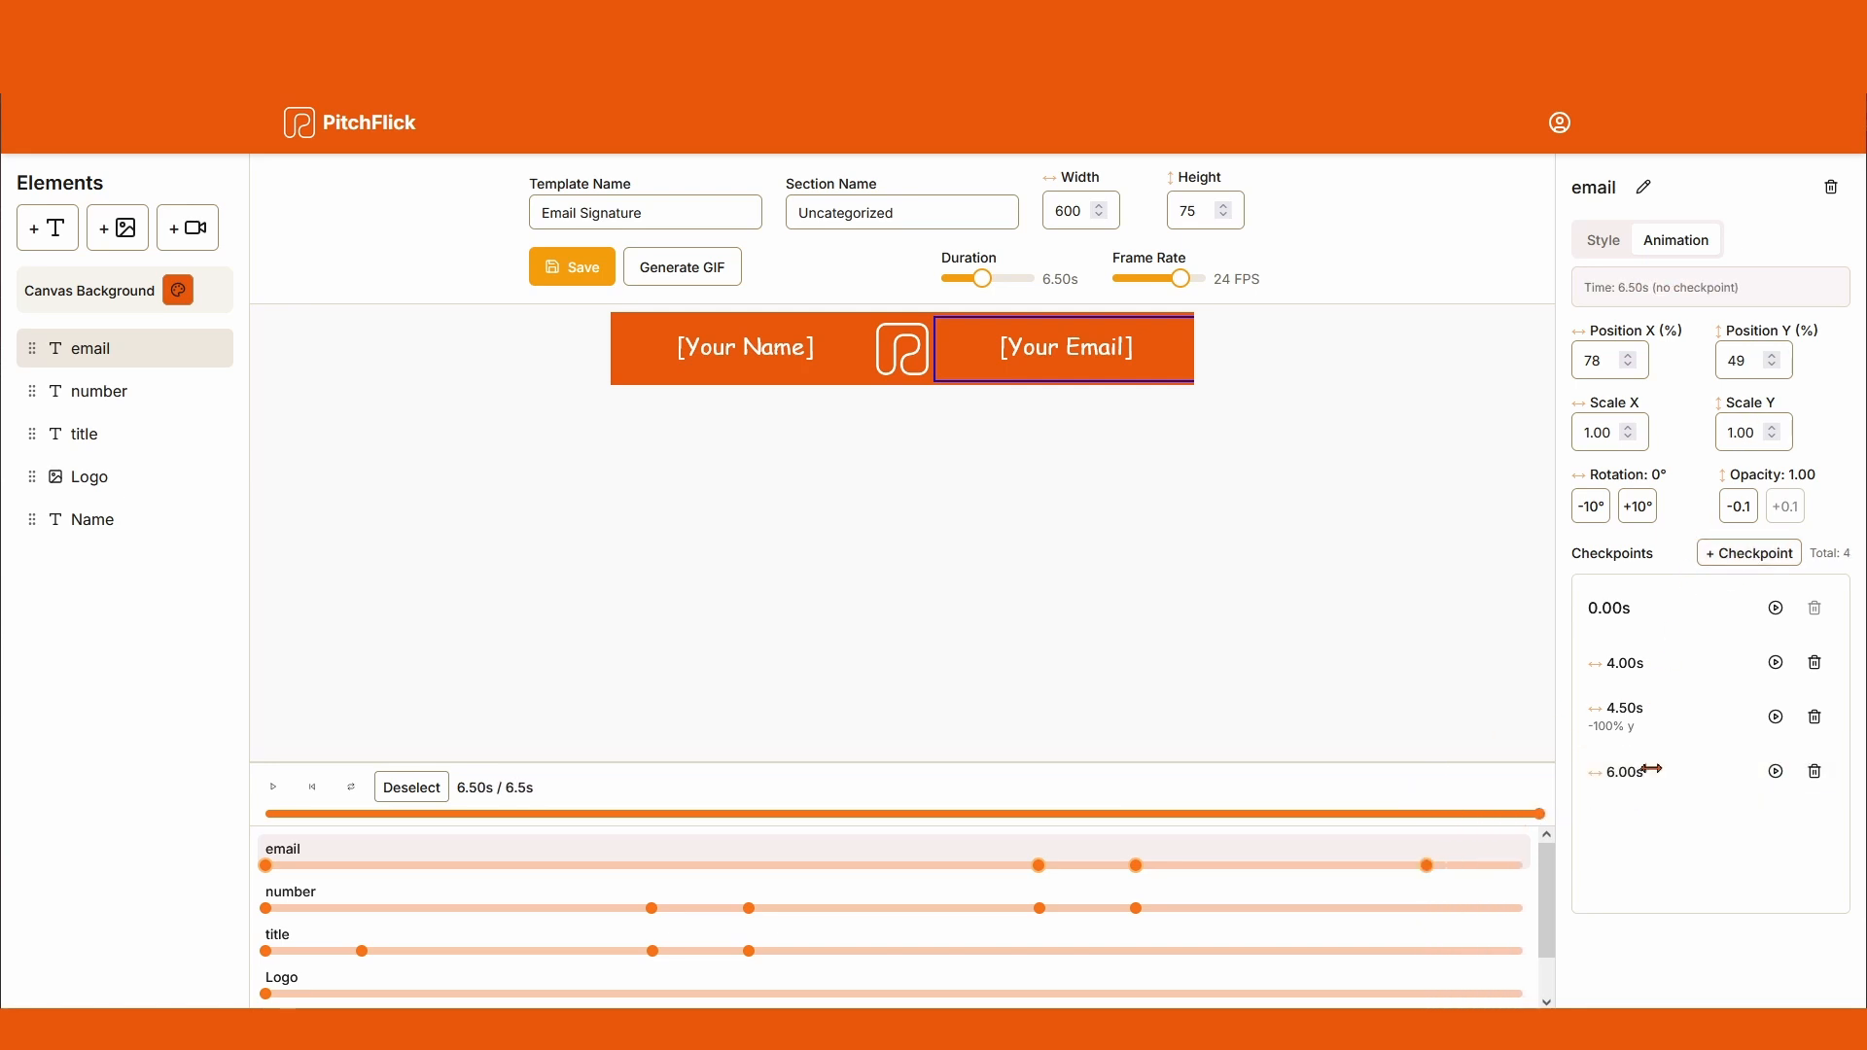
{"action": "left_click_drag", "start_coordinate": [1758, 334], "coordinate": [1756, 420]}
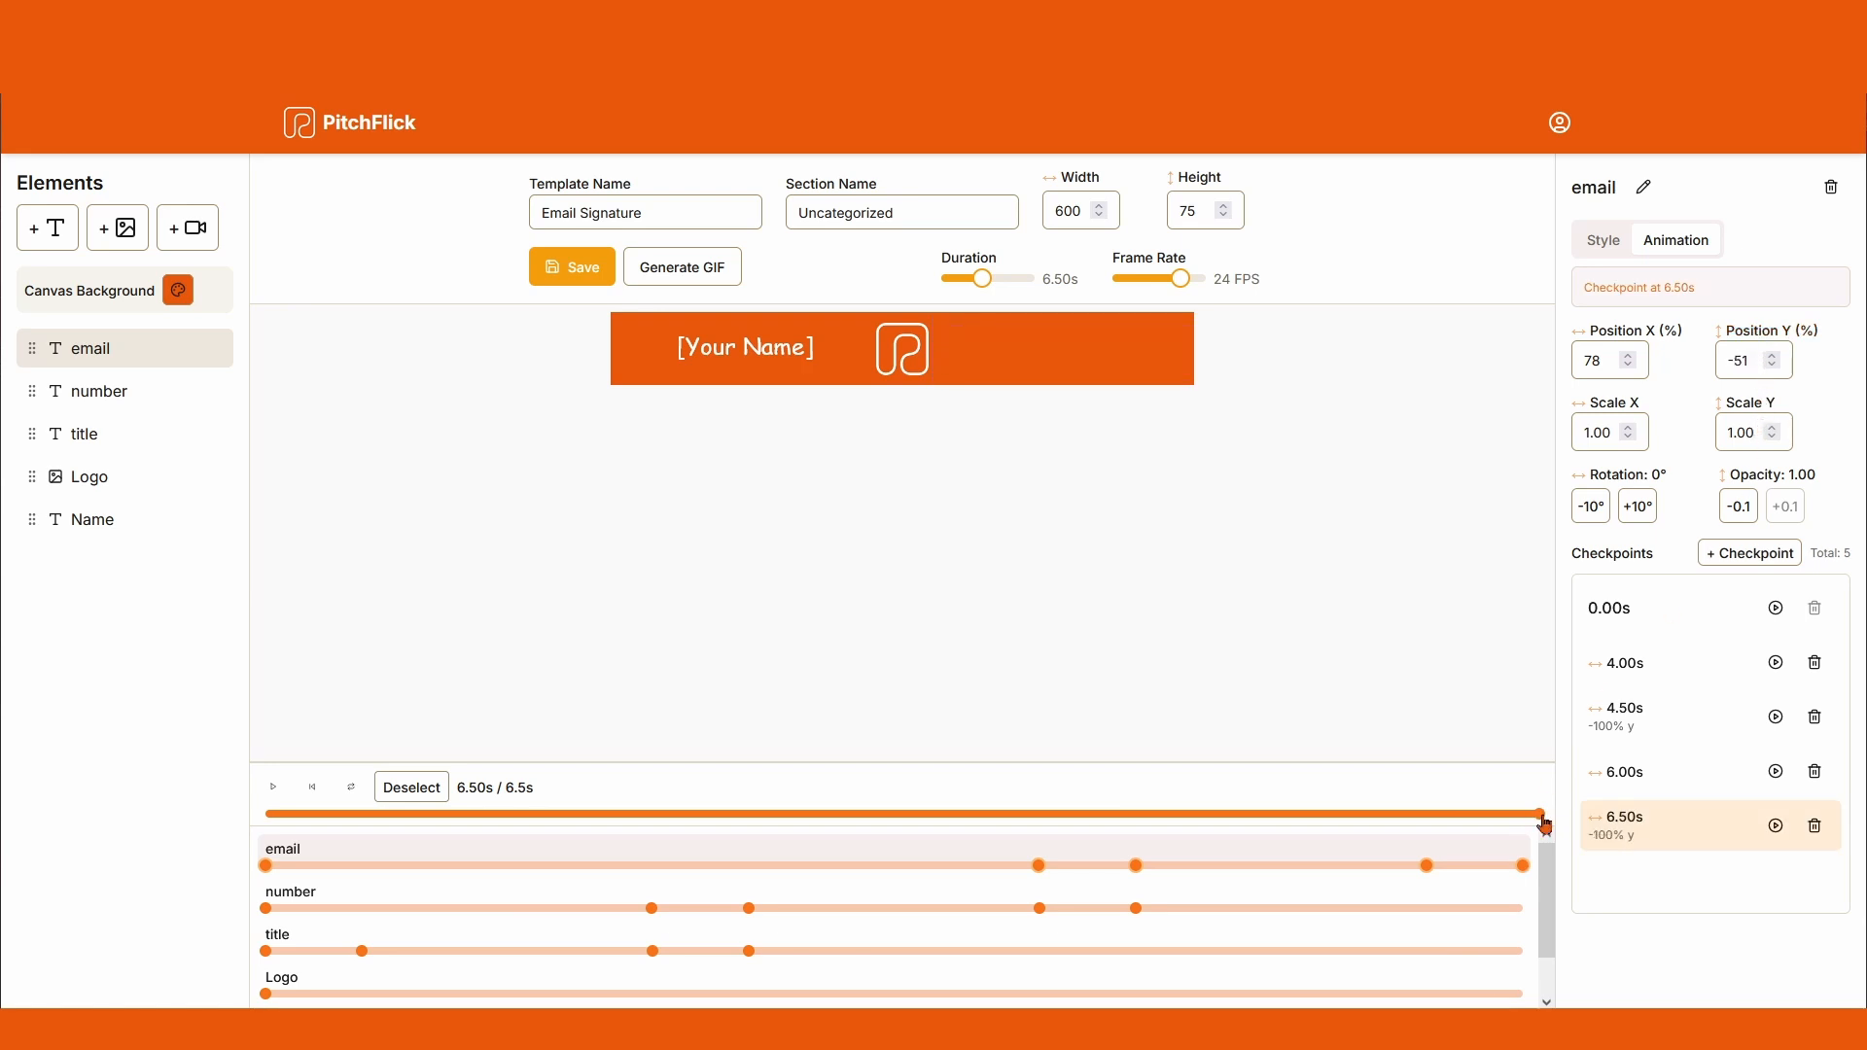
Step: Preview the animation from the start with looping on, and return the playhead to 0.00 s
{"action": "left_click_drag", "start_coordinate": [1542, 820], "coordinate": [243, 887]}
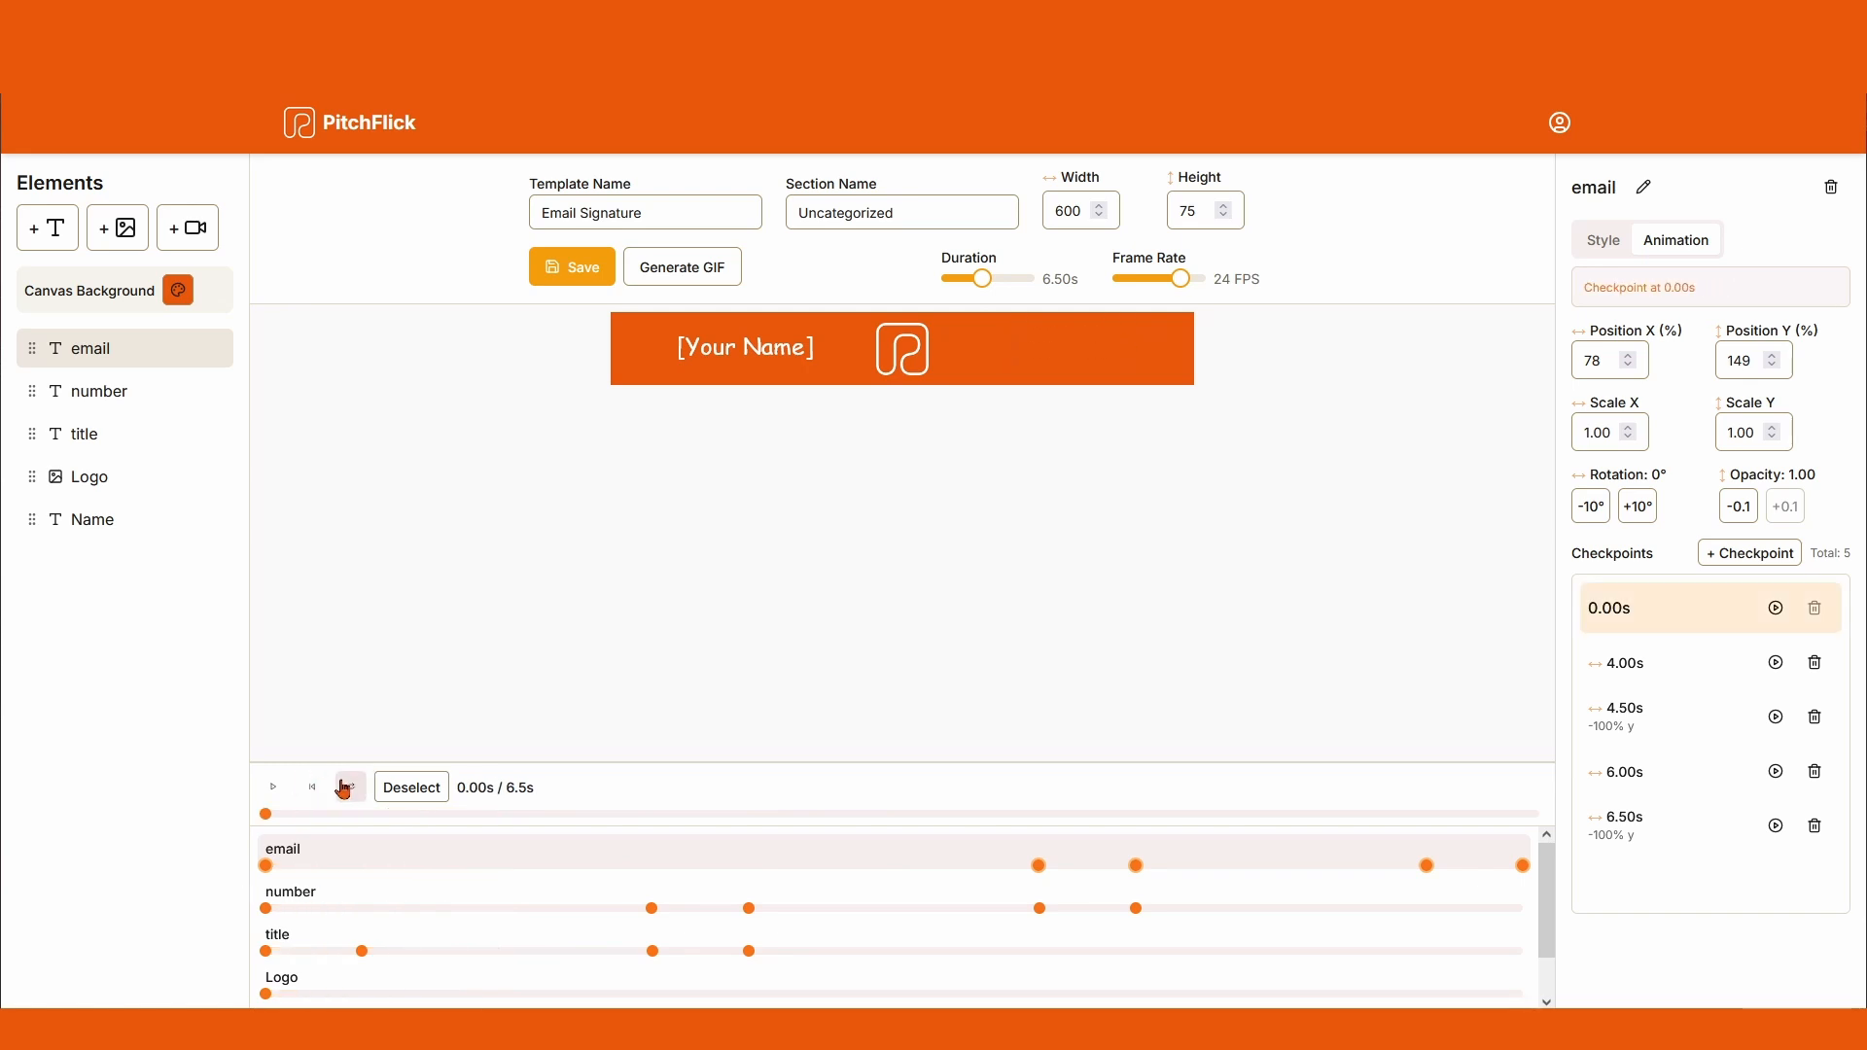
{"action": "left_click", "coordinate": [273, 787]}
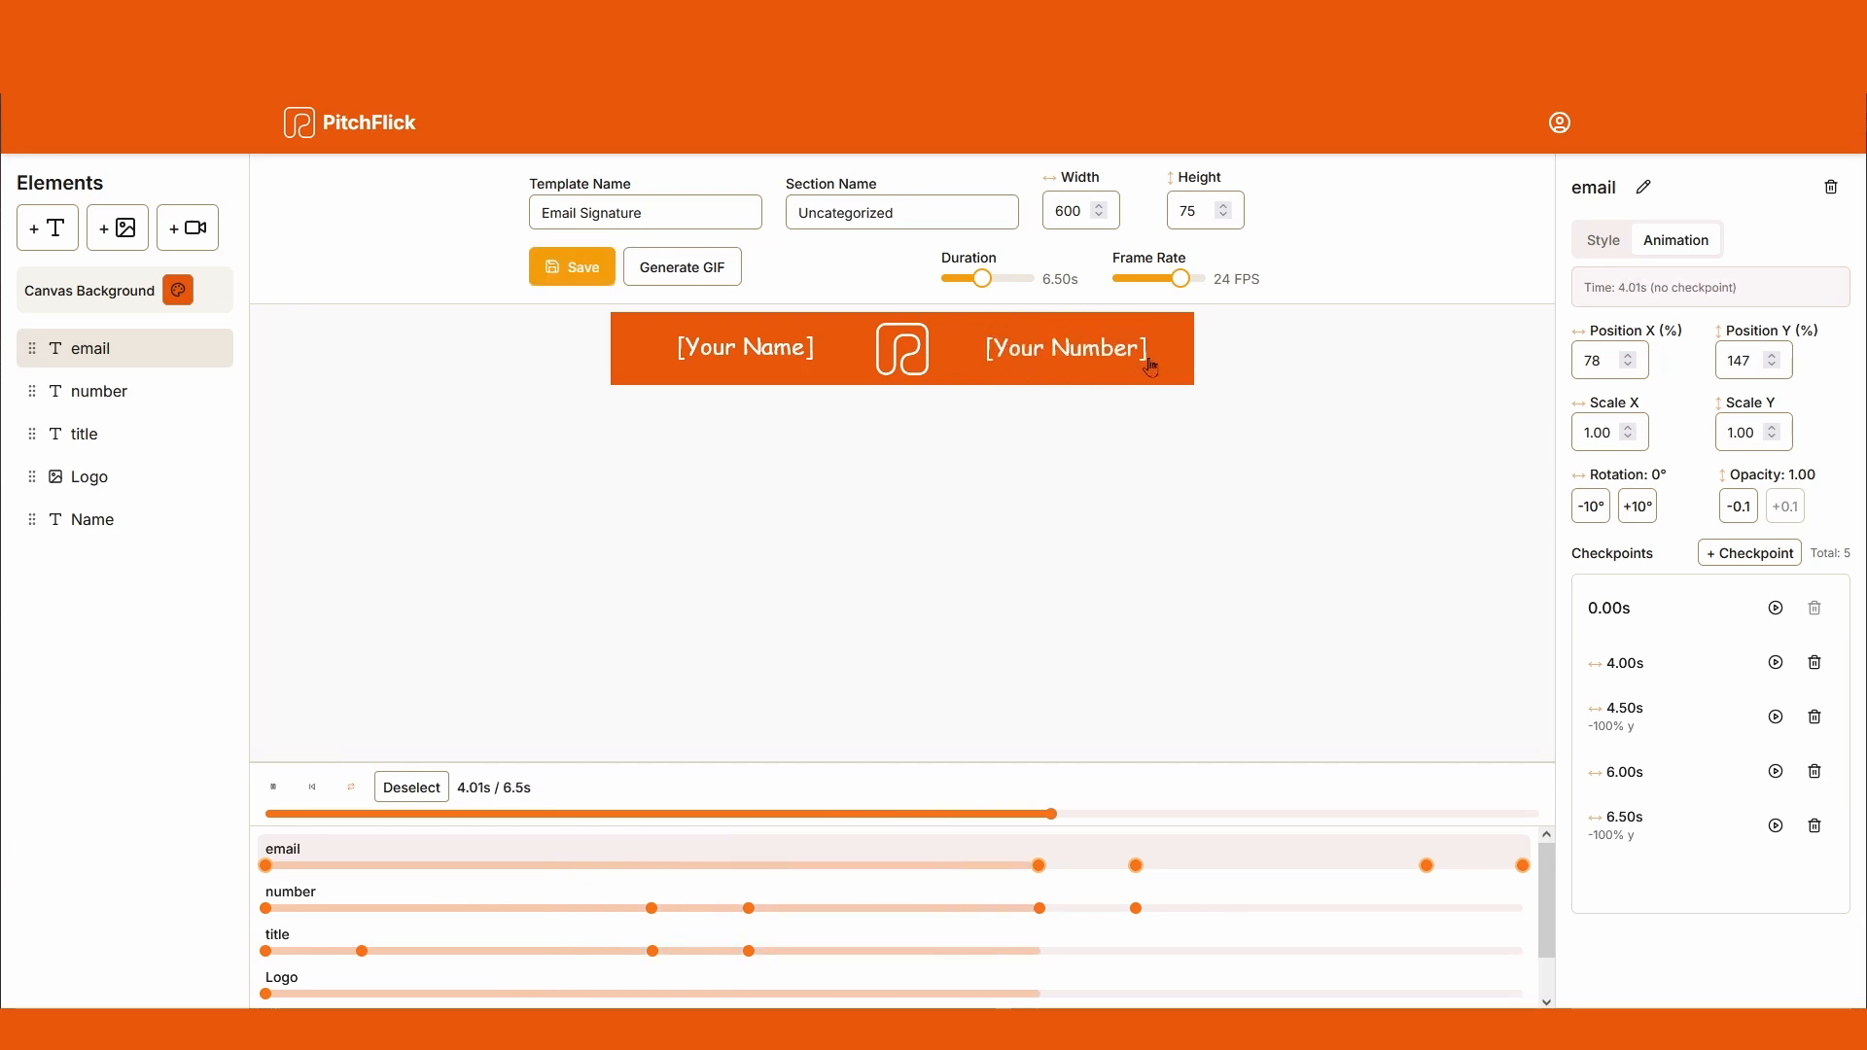
{"action": "left_click", "coordinate": [312, 787]}
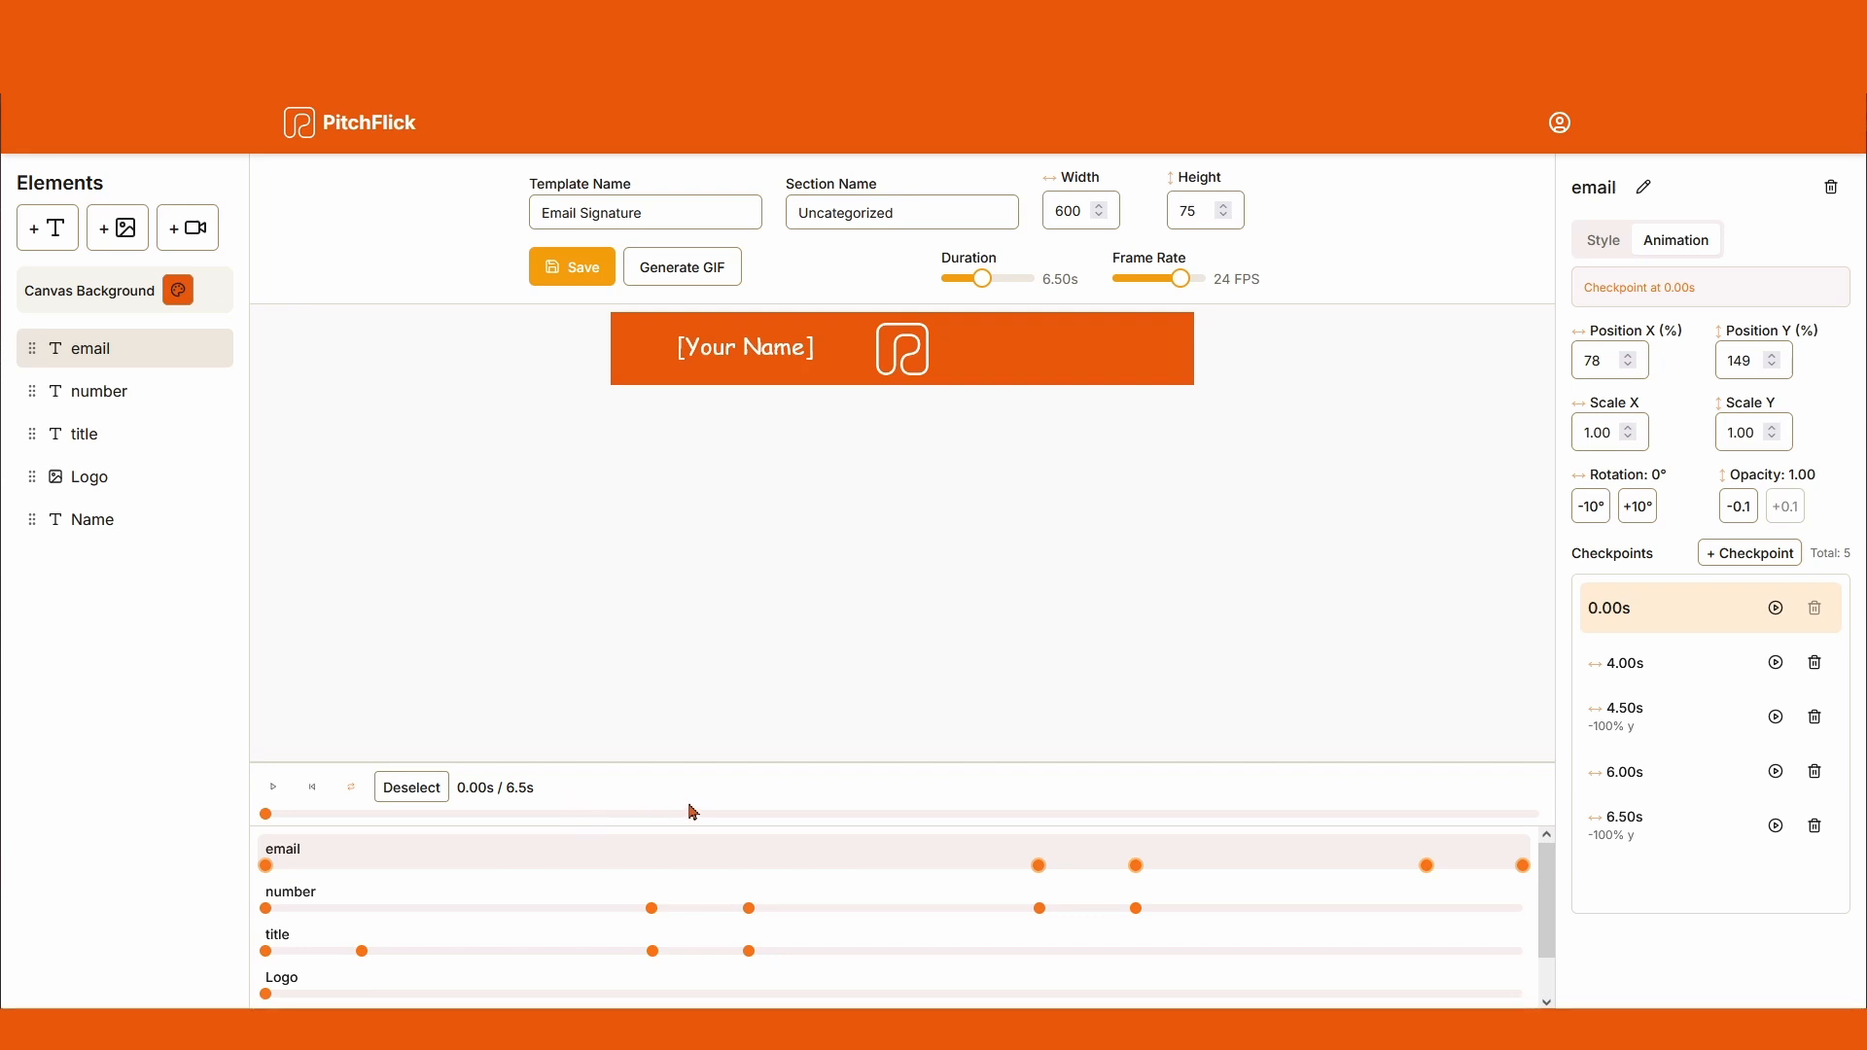
Step: Add a checkpoint to the Logo element at 0.50 s
{"action": "scroll", "coordinate": [483, 914], "scroll_direction": "down", "scroll_amount": 1}
{"action": "left_click", "coordinate": [460, 935]}
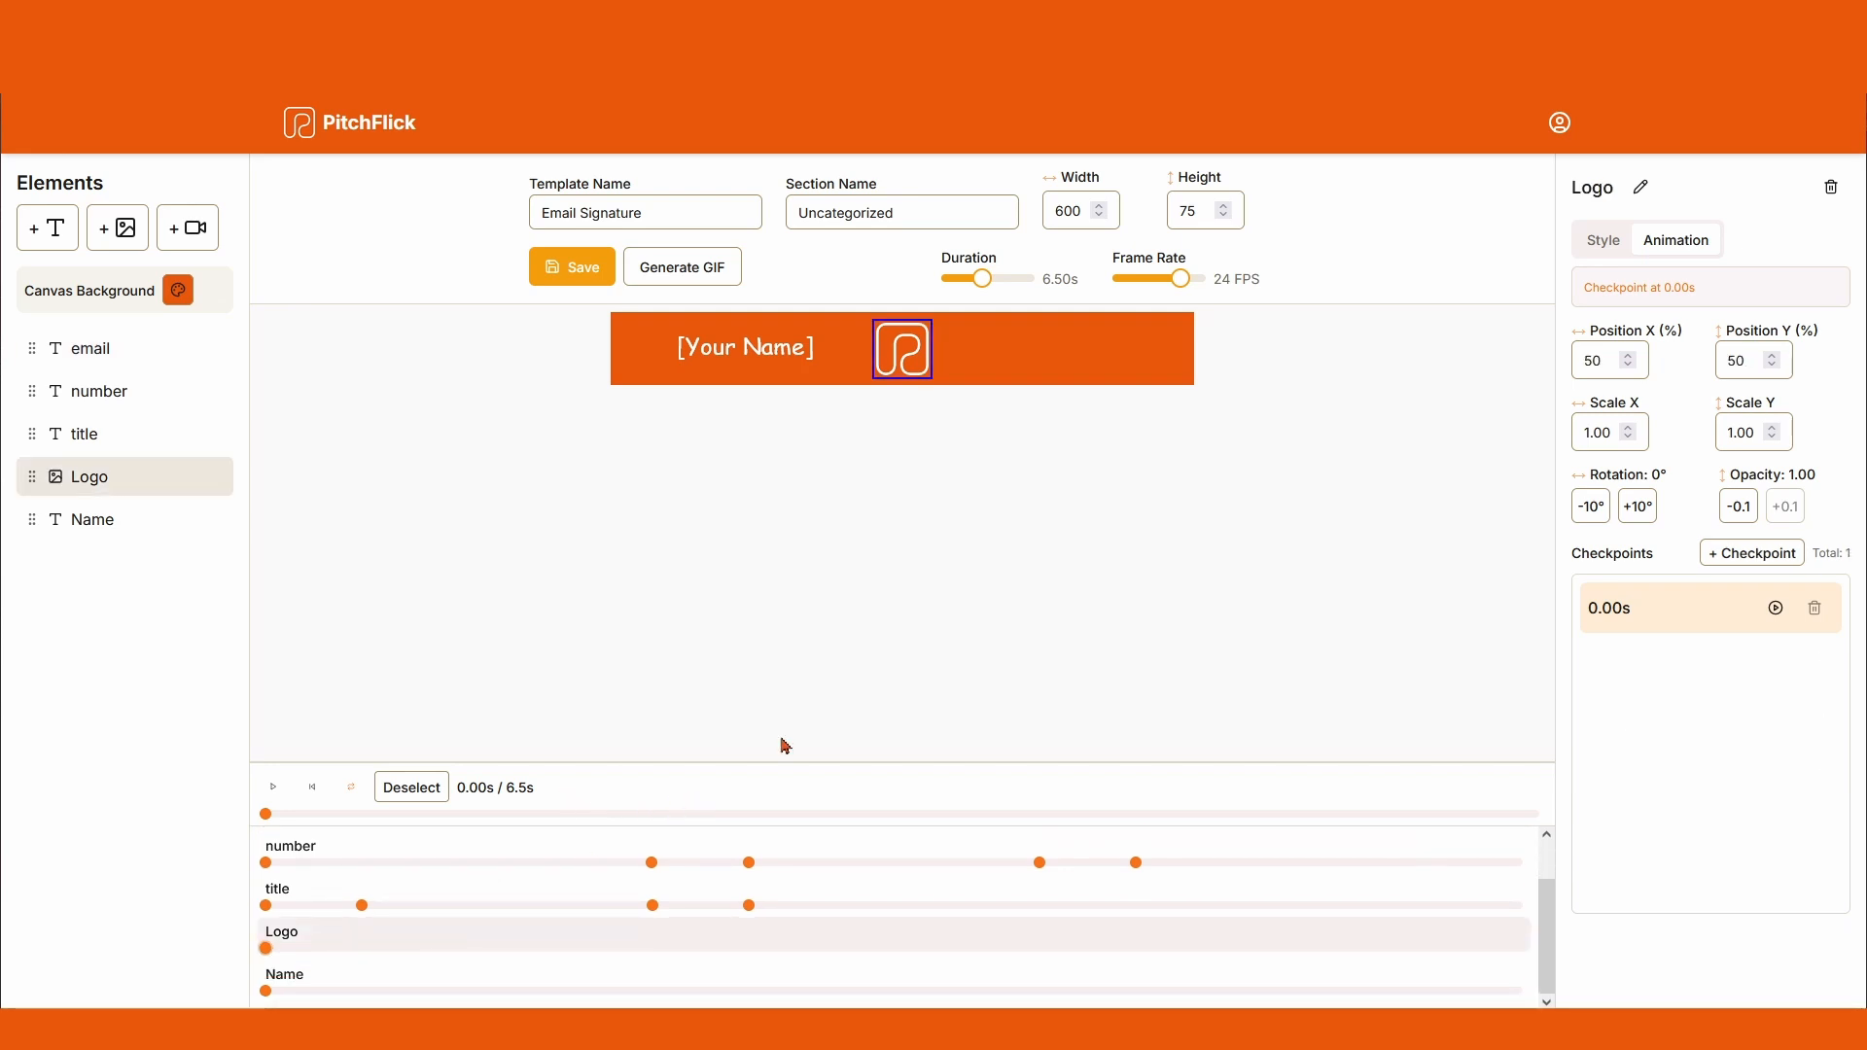
{"action": "left_click", "coordinate": [358, 951]}
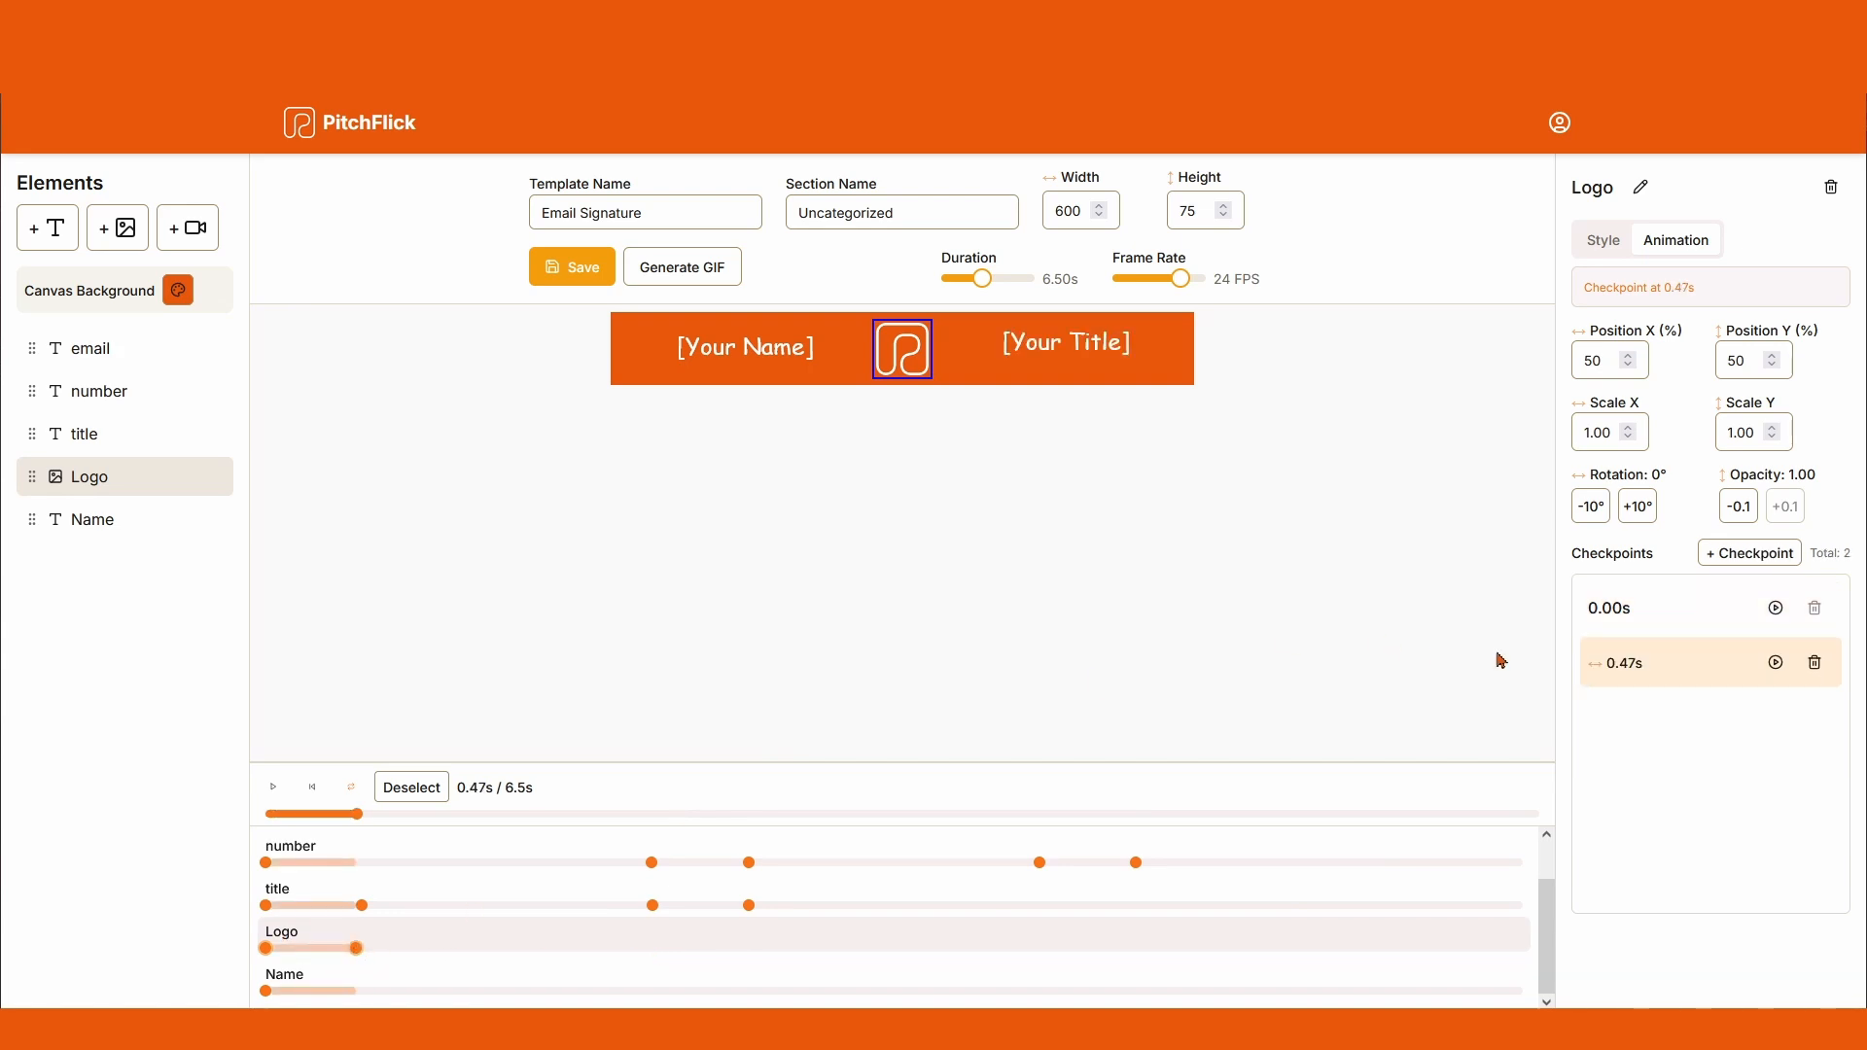
{"action": "left_click_drag", "start_coordinate": [1615, 663], "coordinate": [1626, 687]}
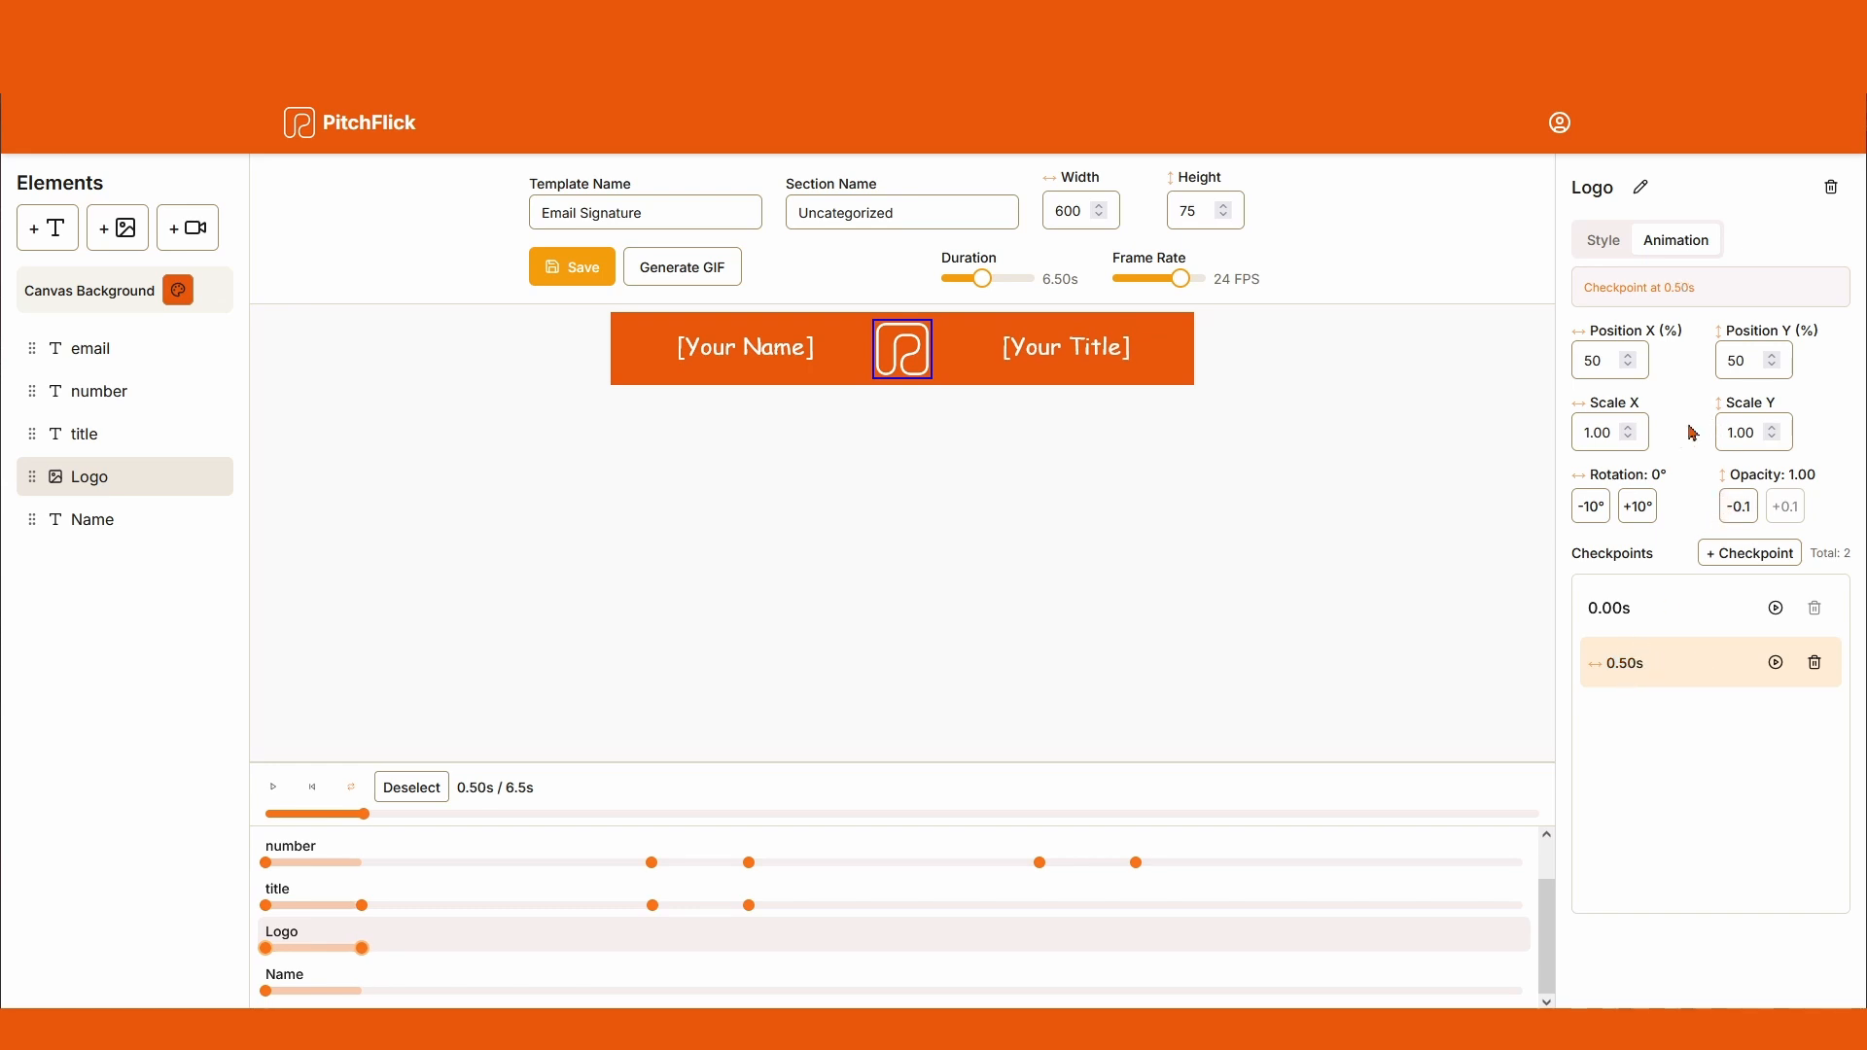
Step: Set the logo's rotation to 360° at its 0.50 s checkpoint
{"action": "left_click", "coordinate": [1639, 507]}
{"action": "left_click", "coordinate": [1641, 510]}
{"action": "left_click", "coordinate": [1641, 510]}
{"action": "left_click", "coordinate": [1641, 511]}
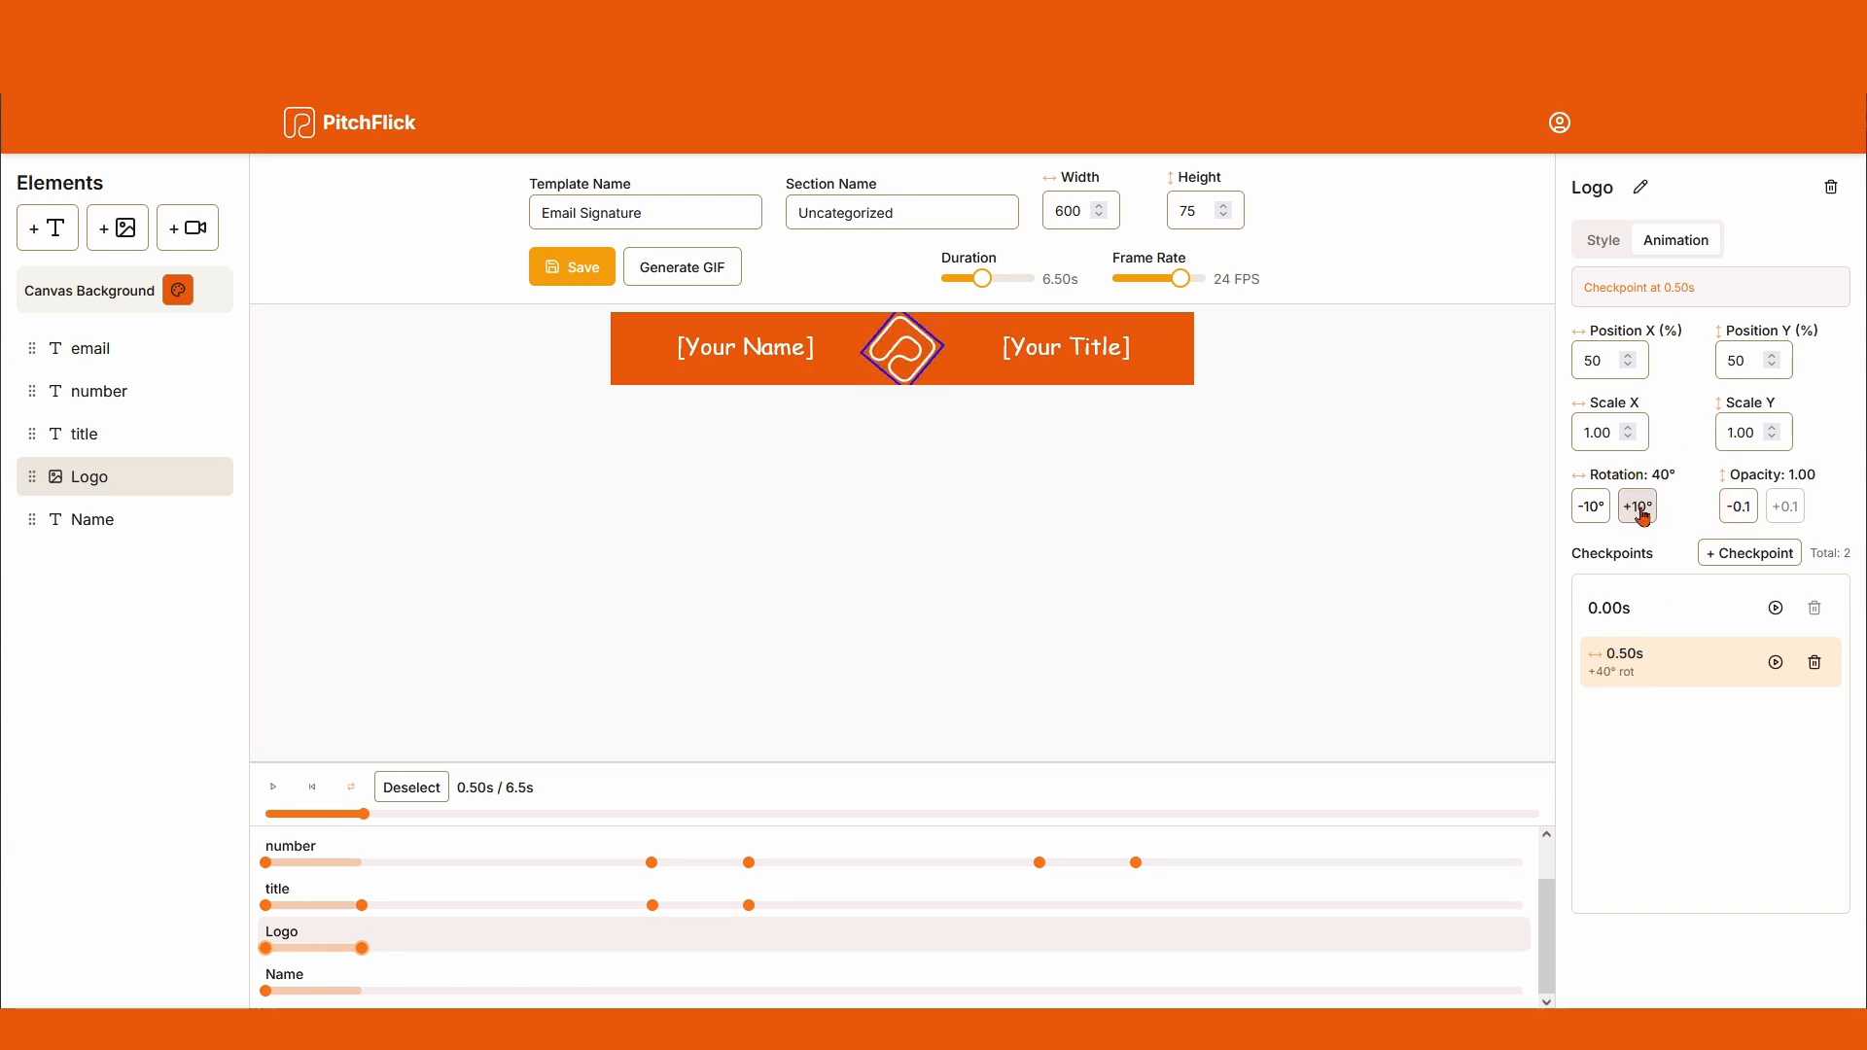
{"action": "left_click", "coordinate": [1641, 511]}
{"action": "left_click", "coordinate": [1642, 510]}
{"action": "left_click_drag", "start_coordinate": [1618, 475], "coordinate": [1858, 475]}
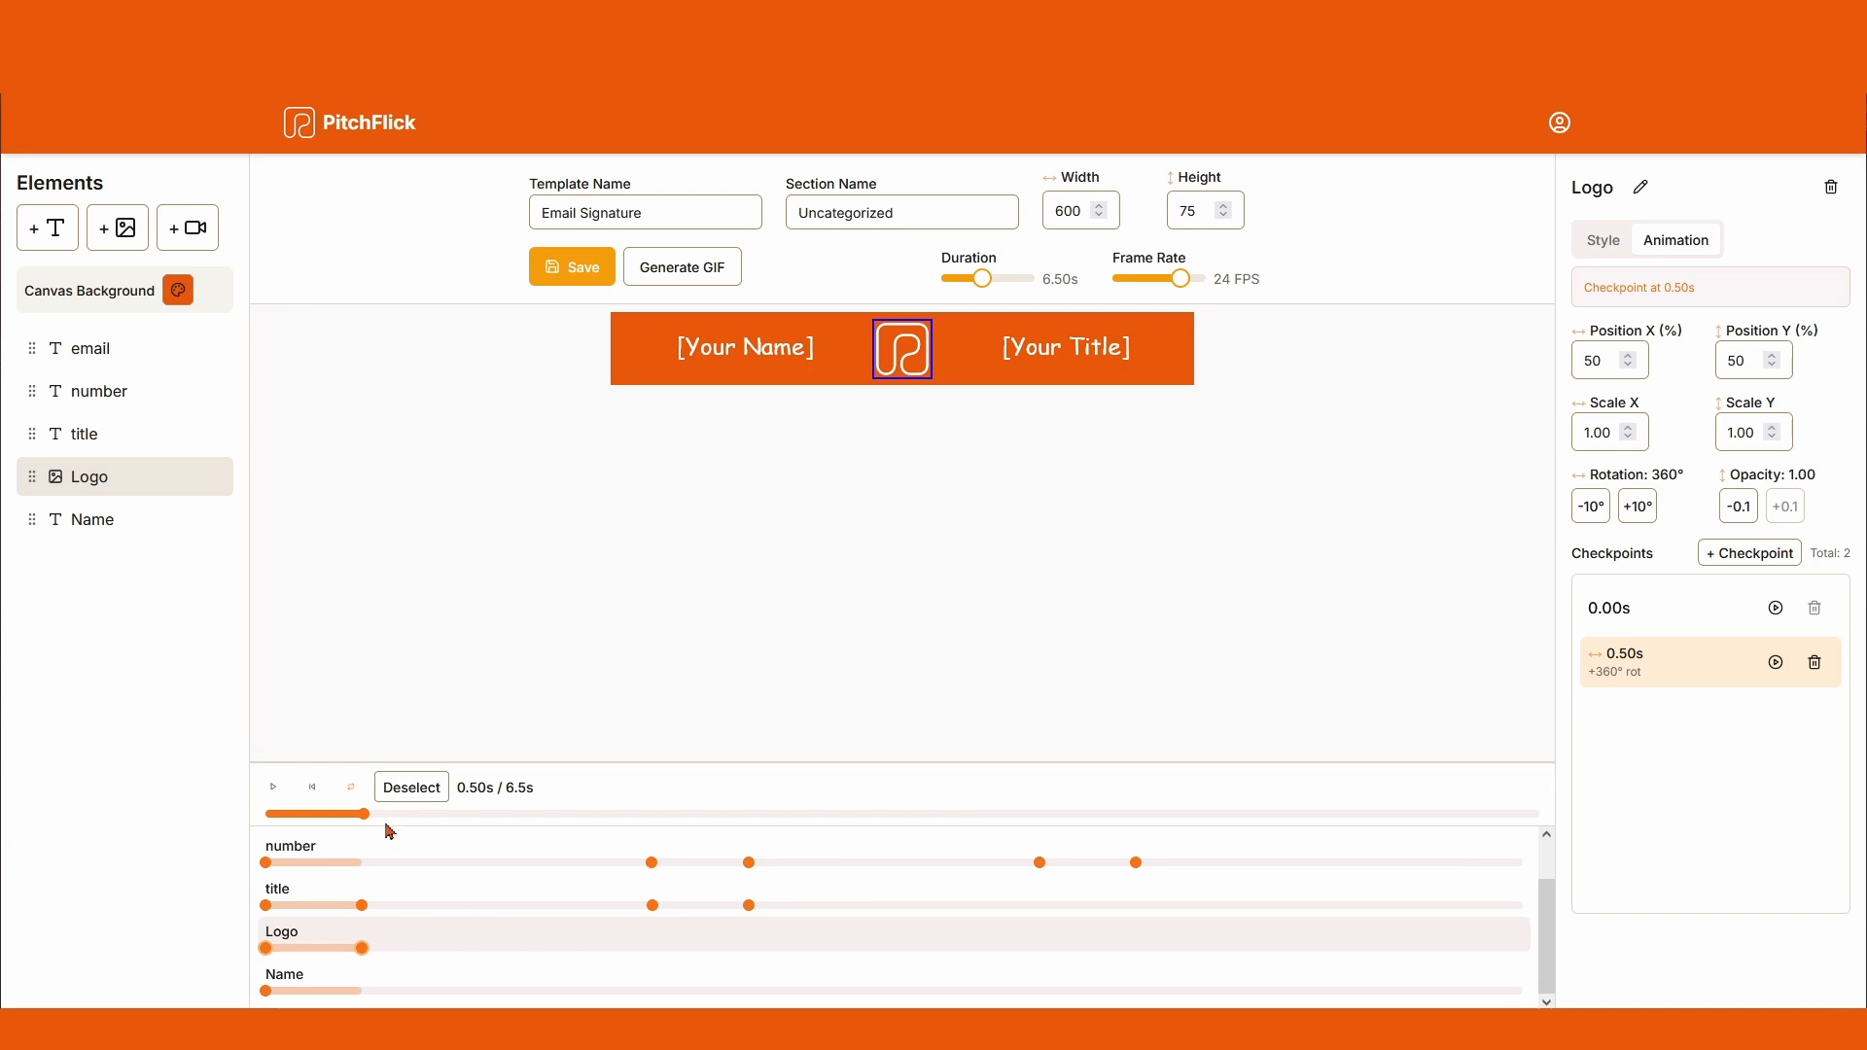
Step: Add a holding checkpoint to the logo at 2.00 s and set its rotation to 720° at 2.50 s
{"action": "left_click_drag", "start_coordinate": [366, 817], "coordinate": [664, 833]}
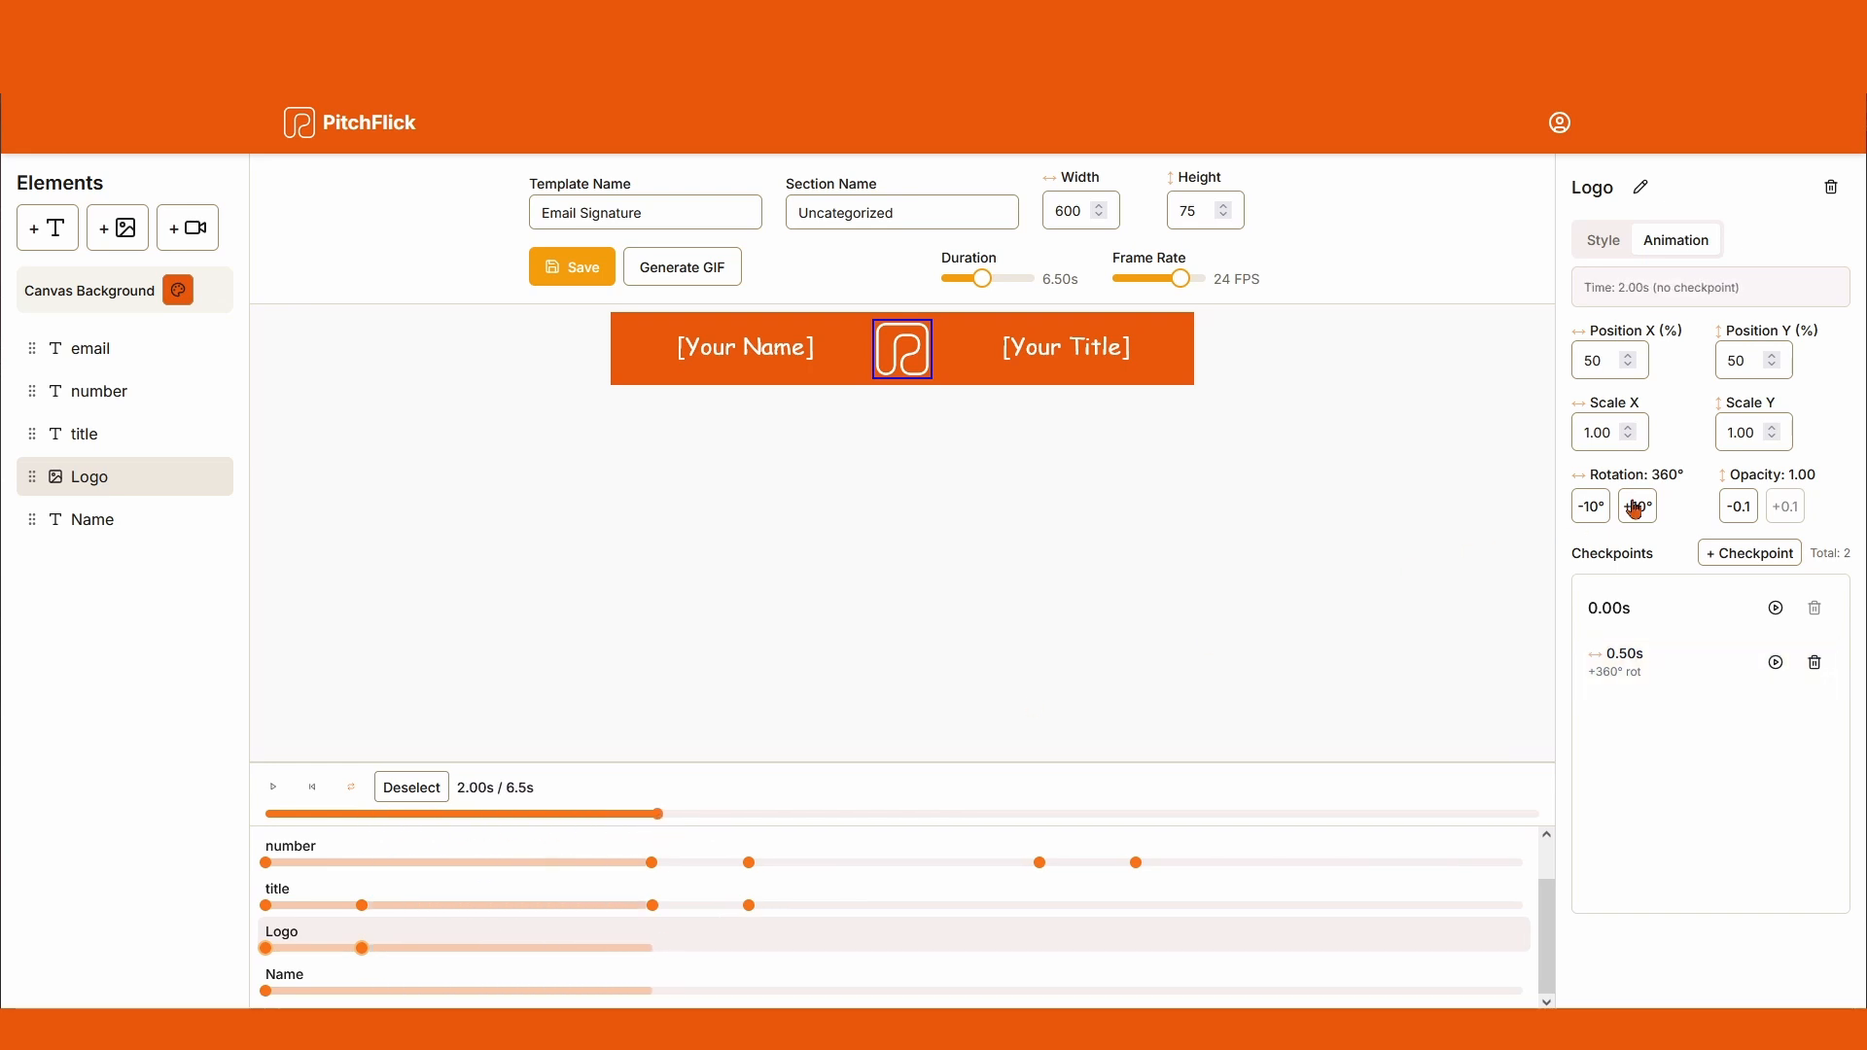
{"action": "left_click", "coordinate": [1713, 553]}
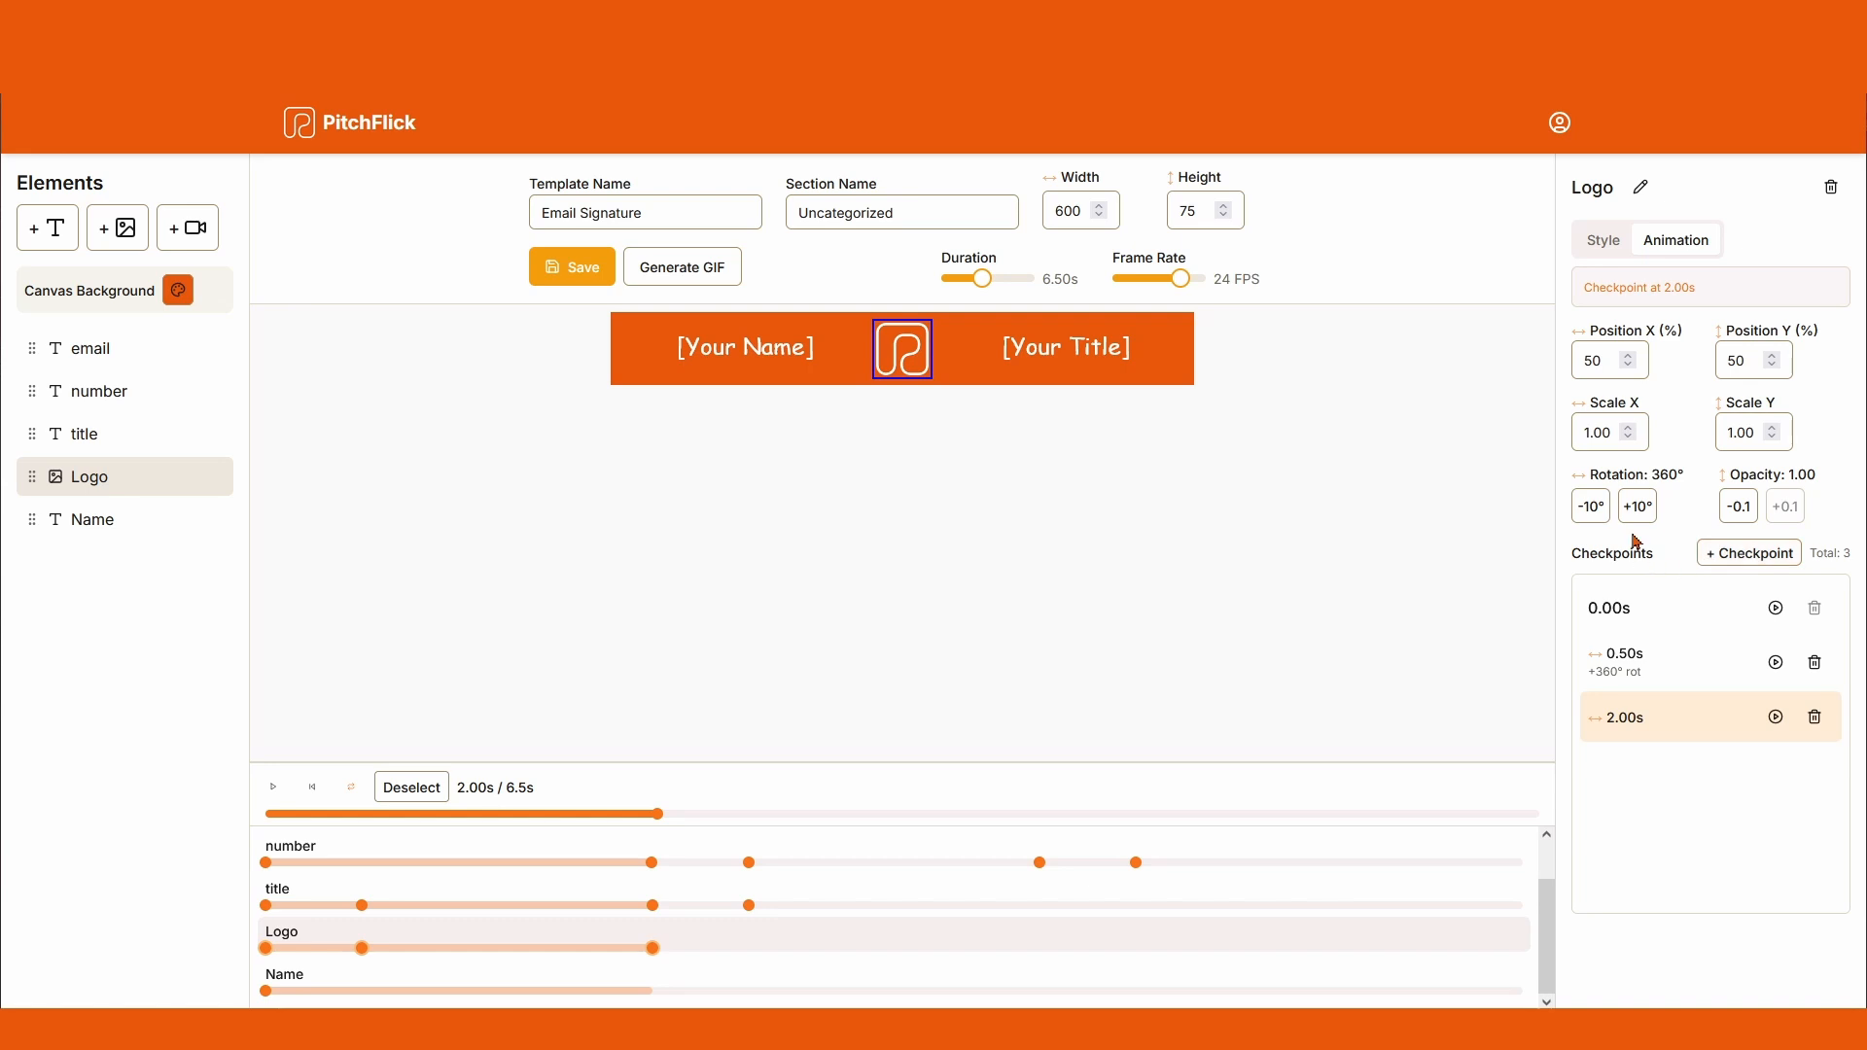
{"action": "left_click", "coordinate": [748, 815]}
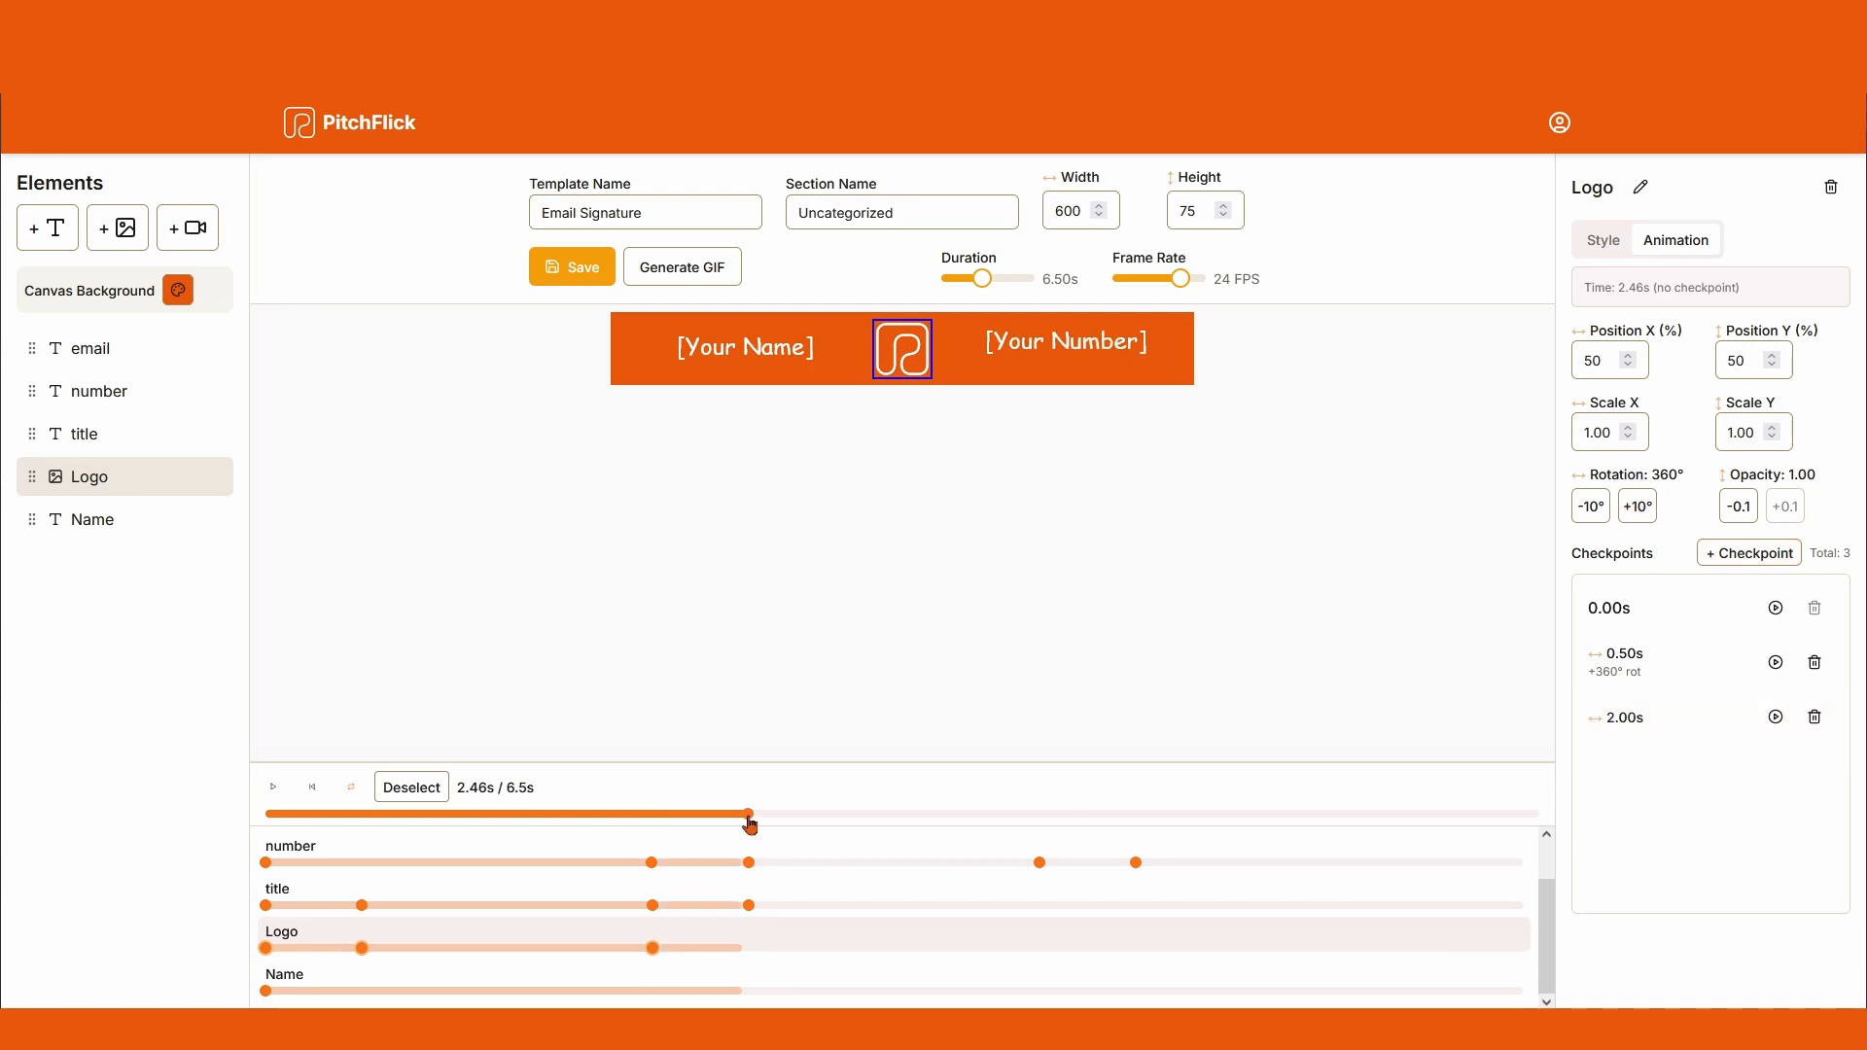
{"action": "left_click_drag", "start_coordinate": [749, 817], "coordinate": [757, 824]}
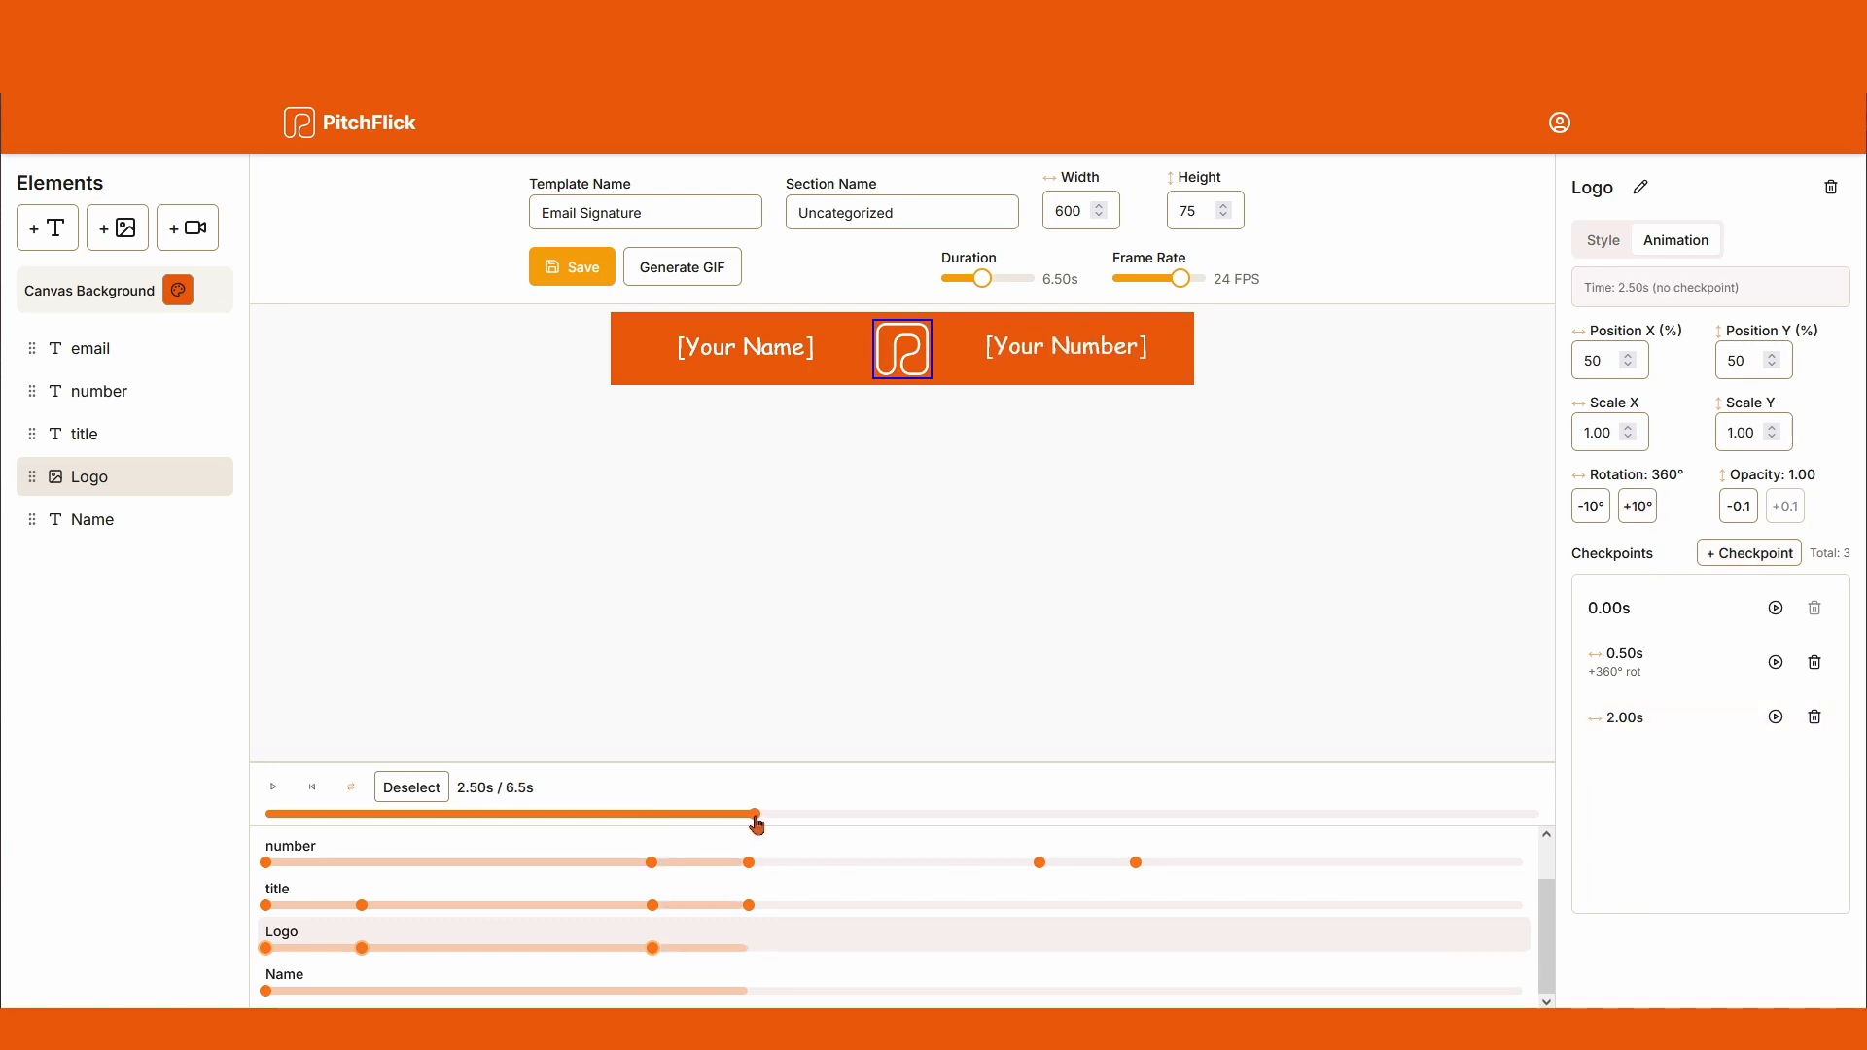
{"action": "left_click_drag", "start_coordinate": [1617, 473], "coordinate": [1855, 473]}
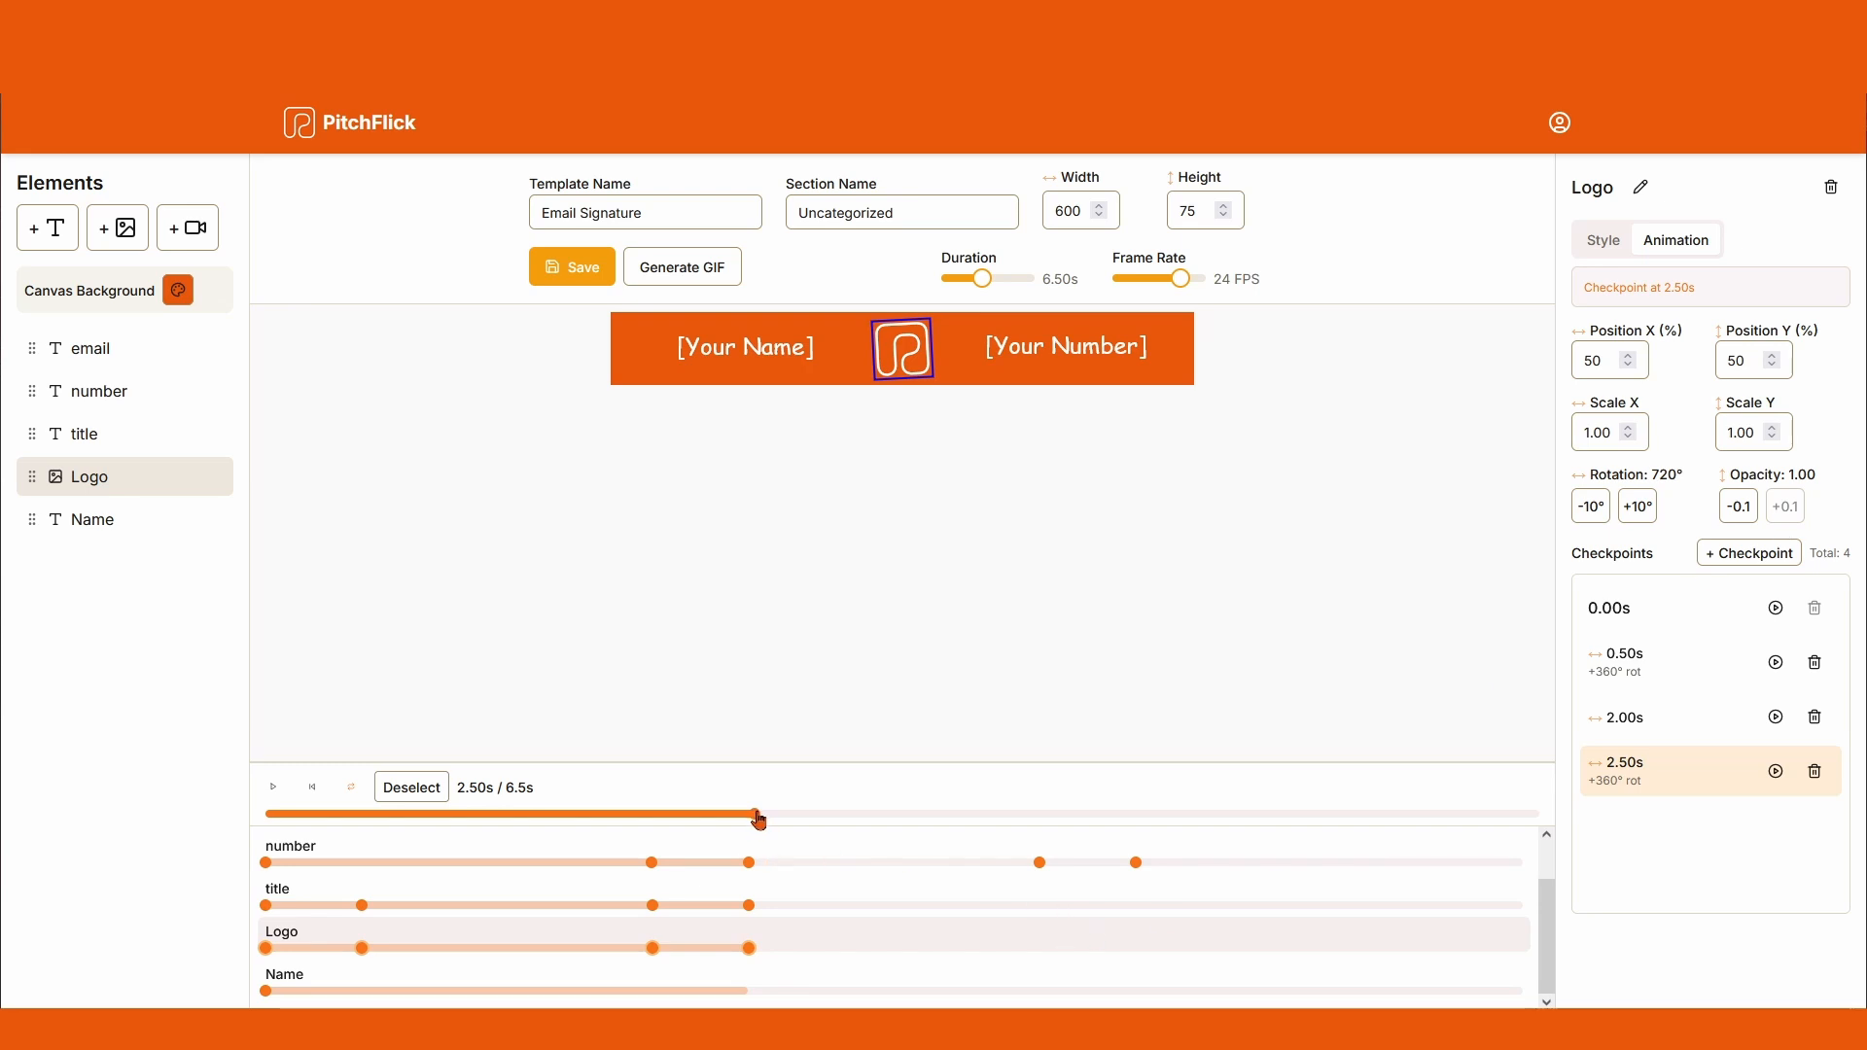
Step: Add a holding checkpoint to the logo at 4.00 s and set its rotation to 1080° at 4.50 s
{"action": "left_click_drag", "start_coordinate": [758, 820], "coordinate": [1044, 813]}
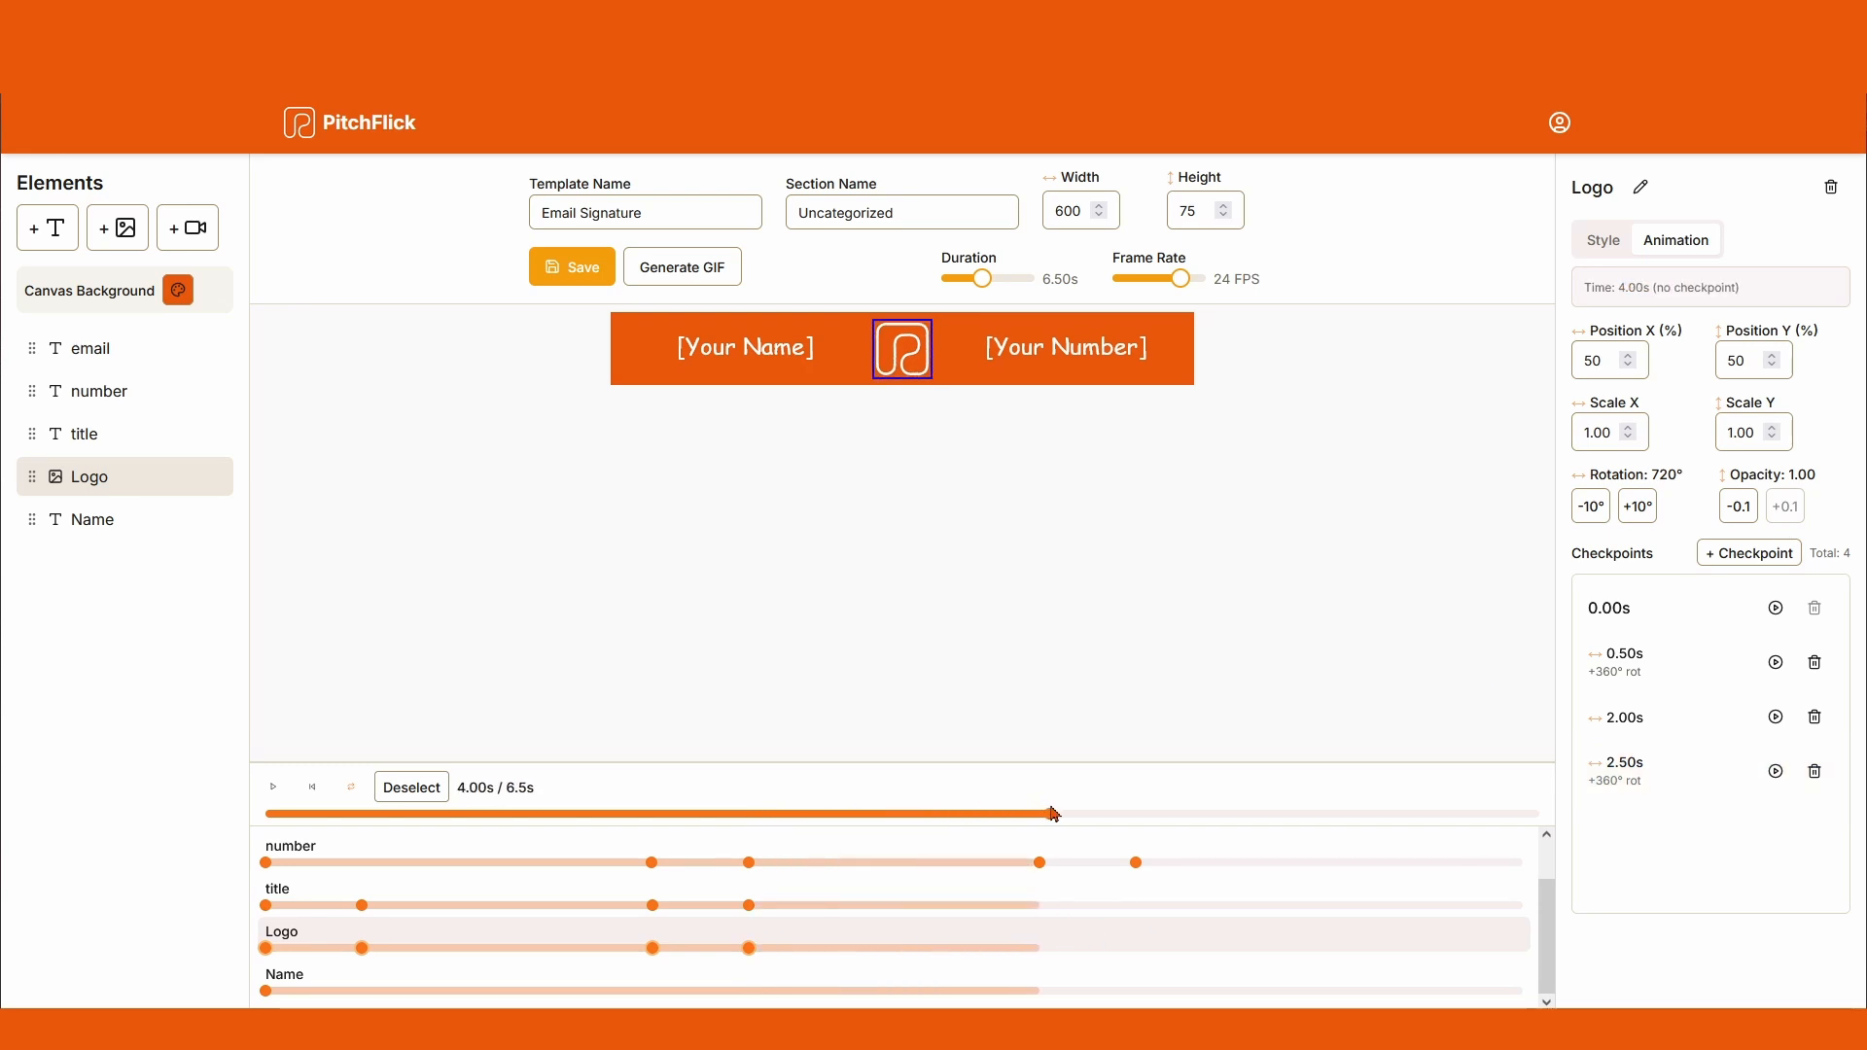
{"action": "left_click", "coordinate": [1736, 554]}
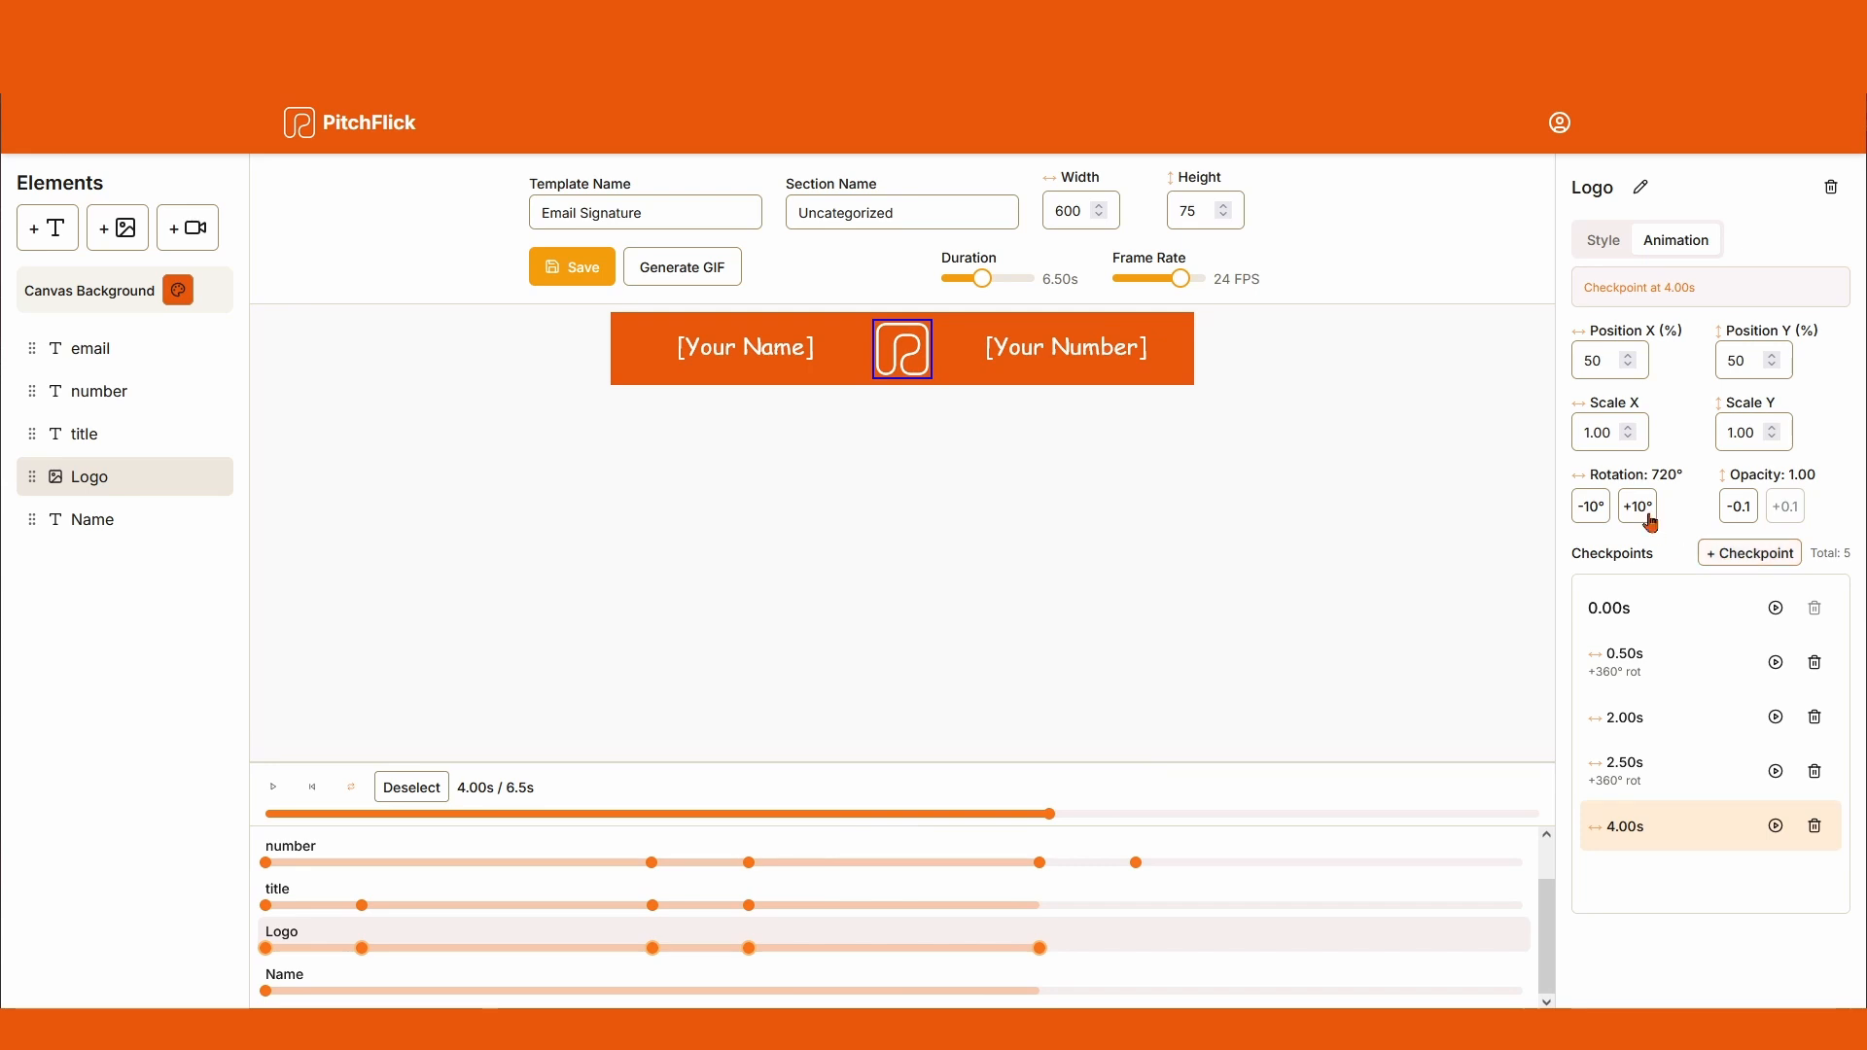
{"action": "left_click_drag", "start_coordinate": [1056, 821], "coordinate": [1150, 821]}
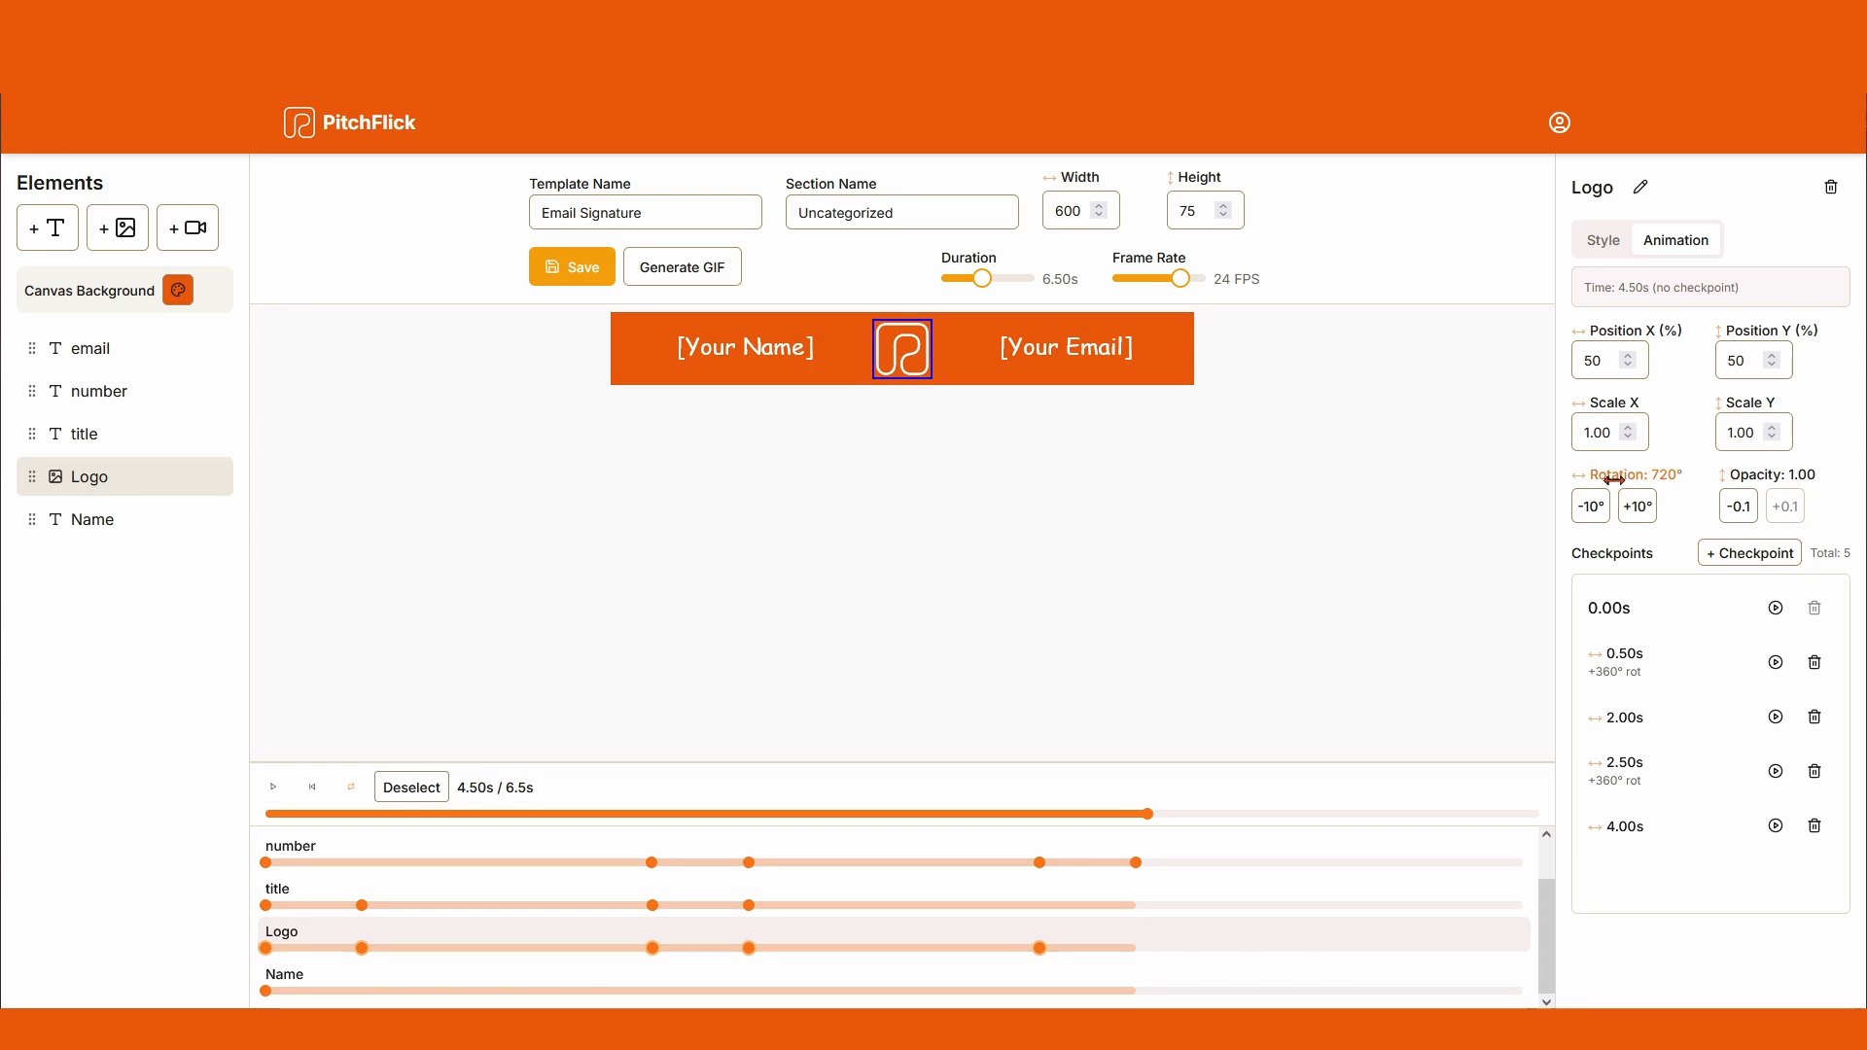
{"action": "left_click_drag", "start_coordinate": [1614, 480], "coordinate": [1866, 491]}
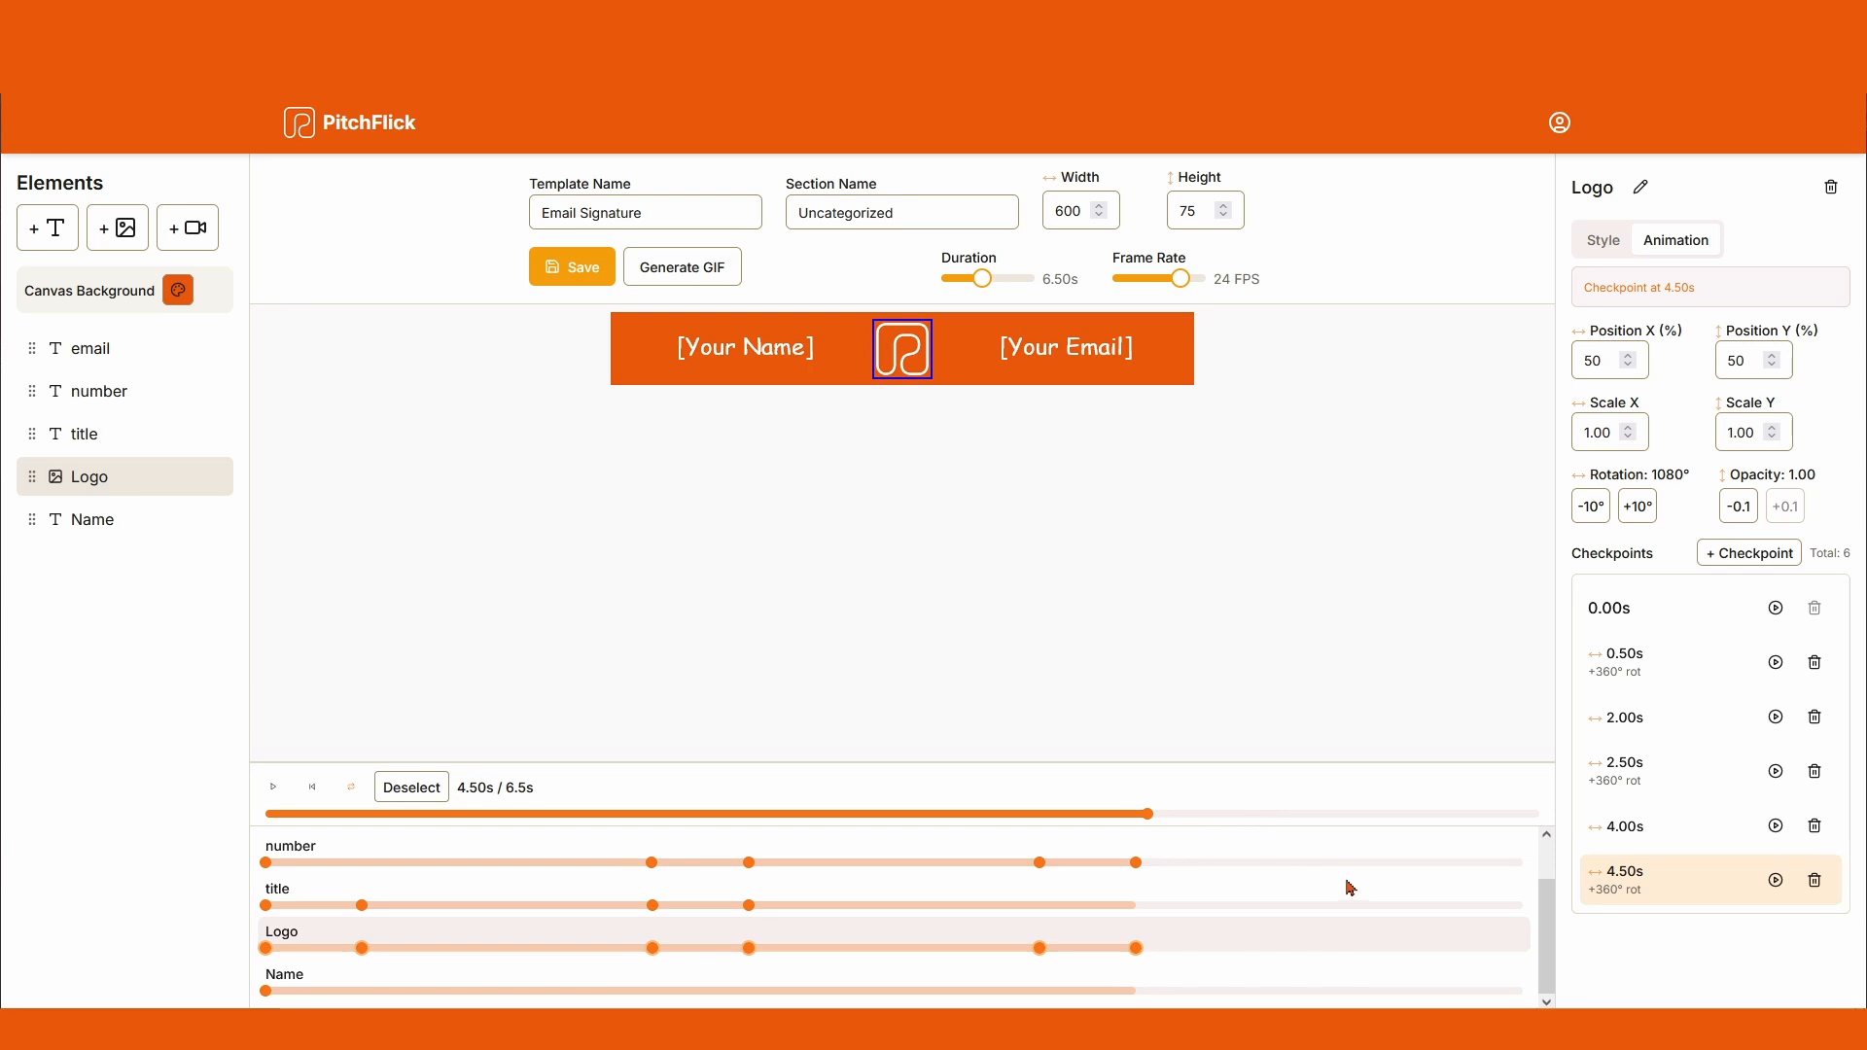
Step: Add a holding checkpoint to the logo at 6.00 s and set its rotation to 1440° at 6.50 s
{"action": "scroll", "coordinate": [1345, 883], "scroll_direction": "up", "scroll_amount": 1}
{"action": "left_click_drag", "start_coordinate": [1153, 821], "coordinate": [1443, 821]}
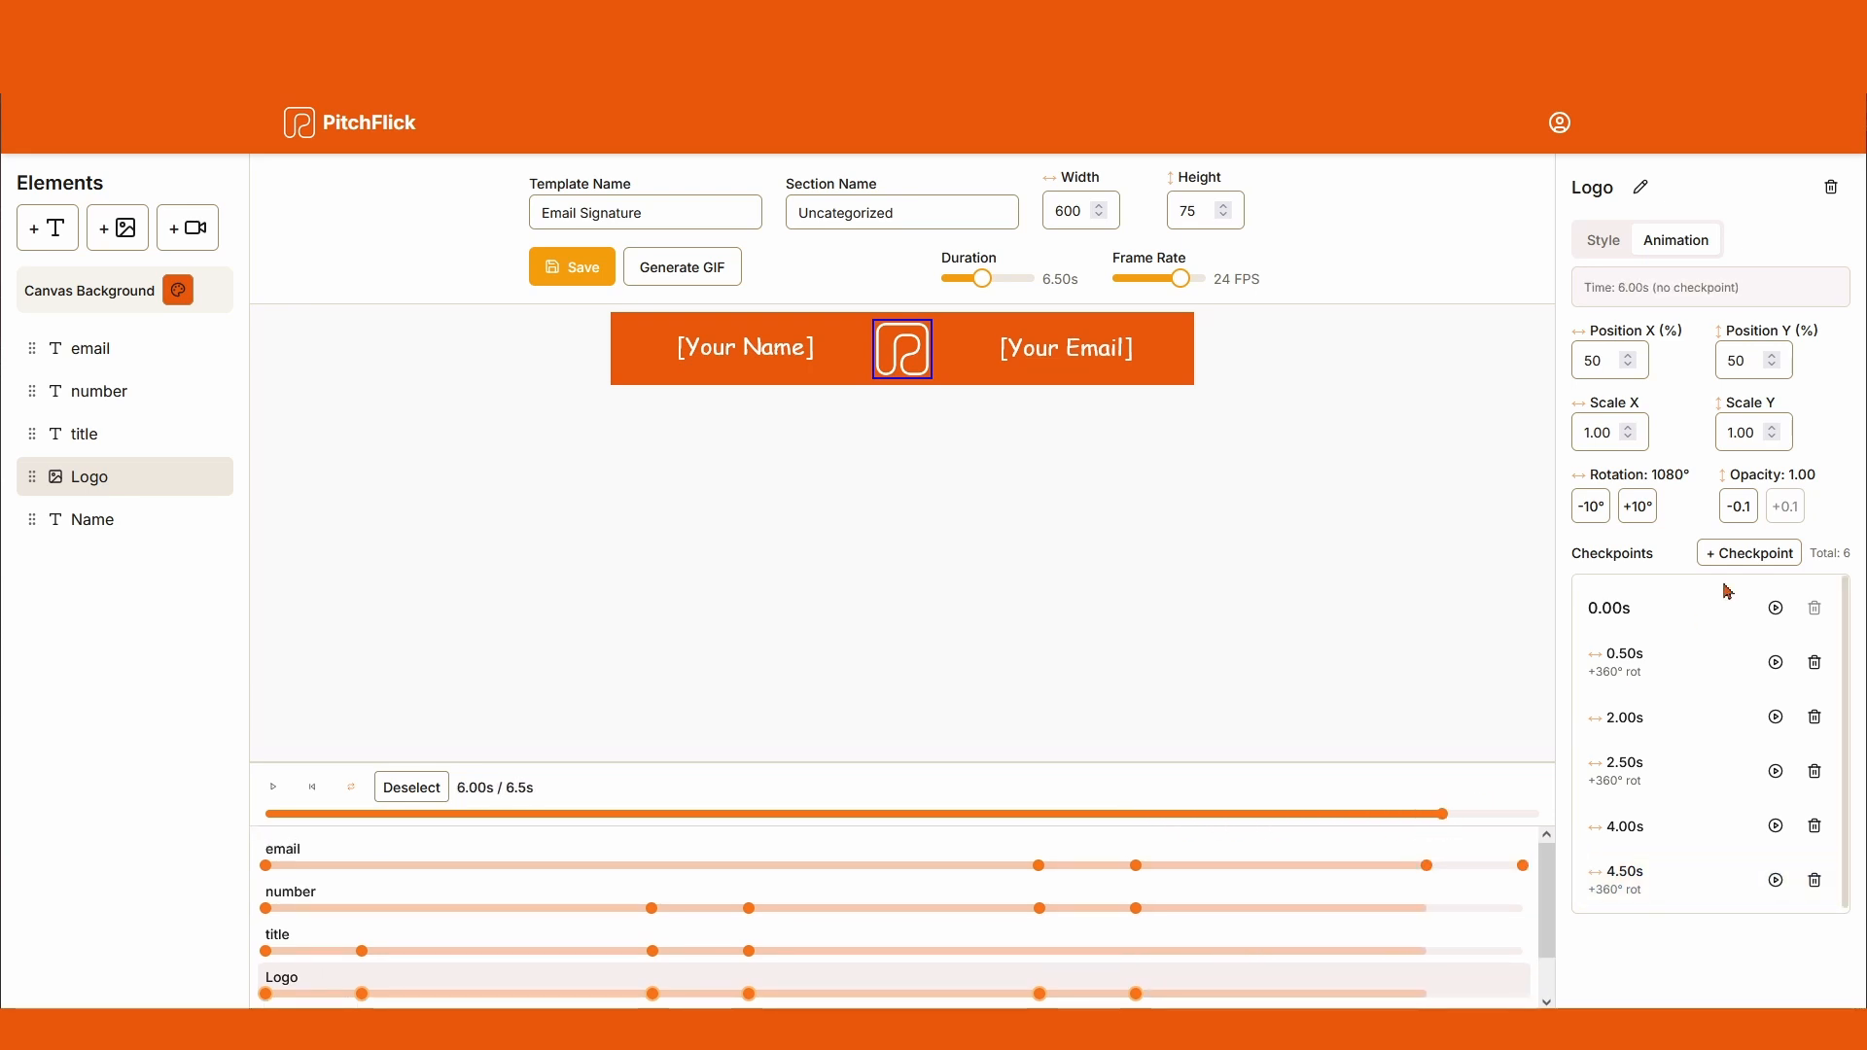
{"action": "left_click", "coordinate": [1749, 554]}
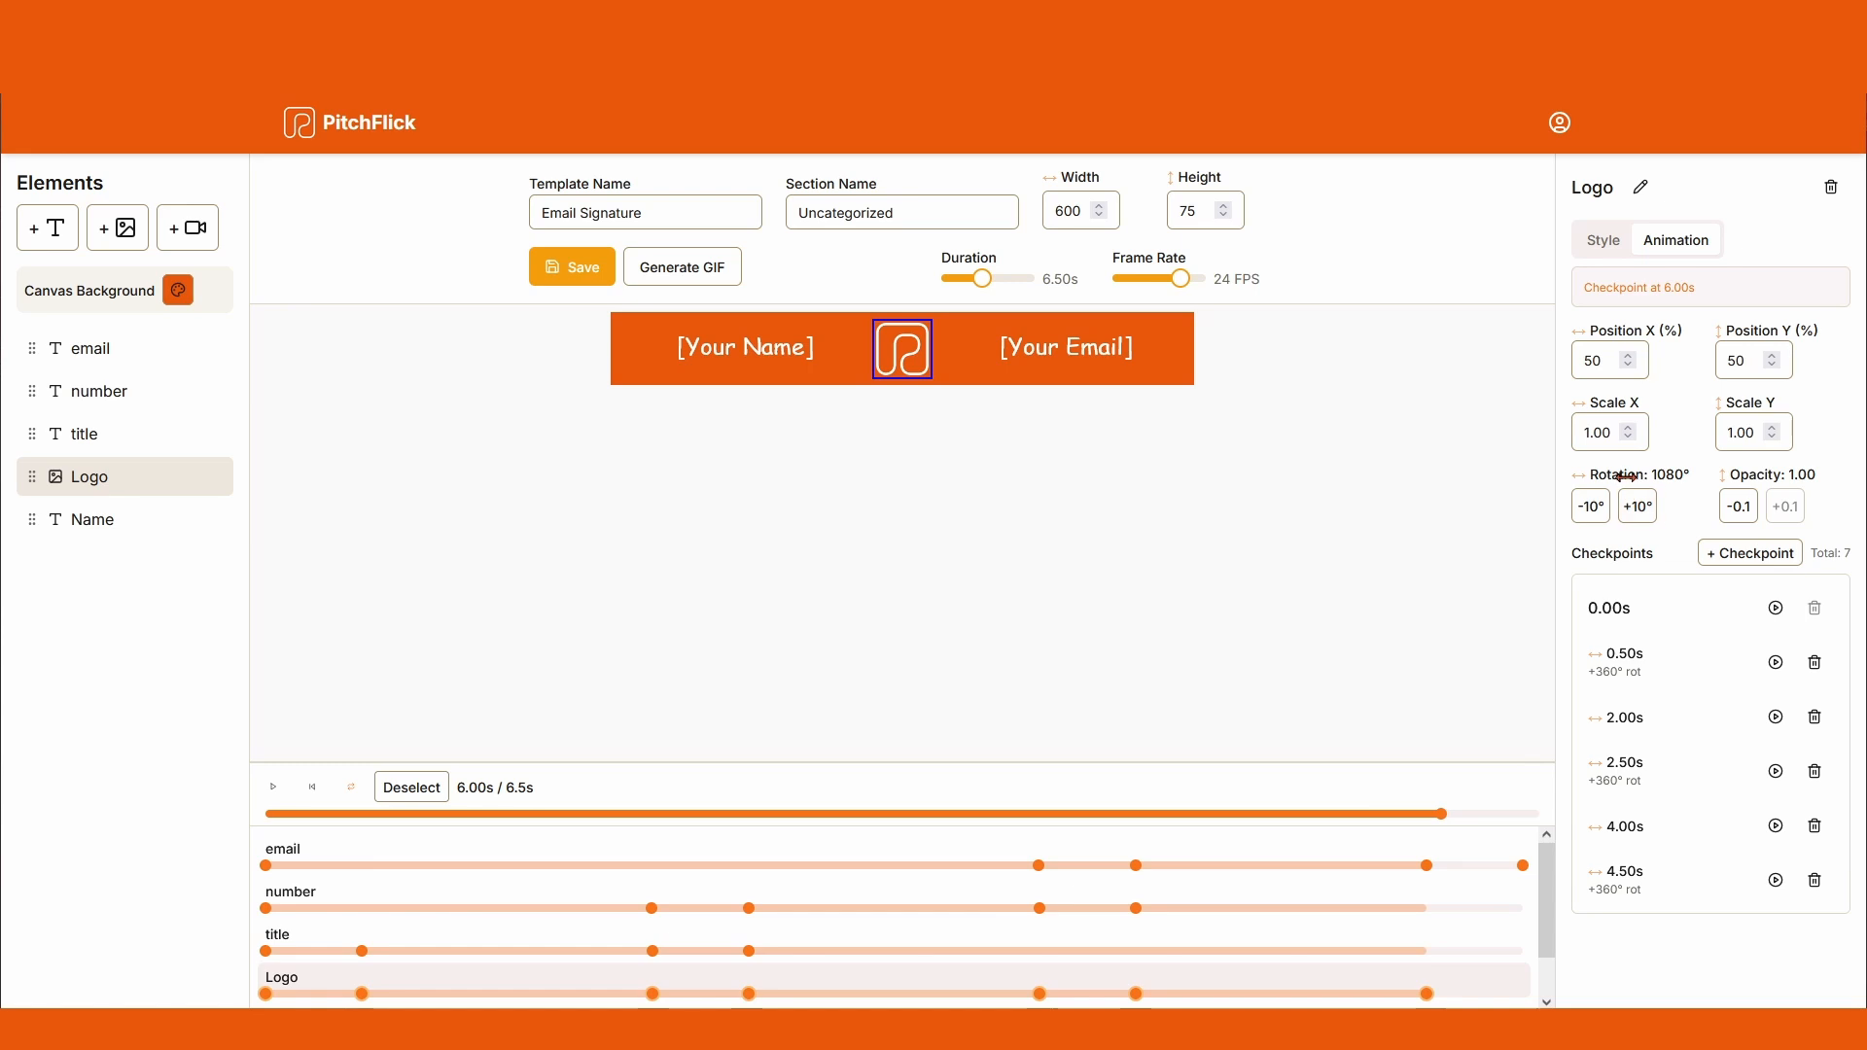
{"action": "left_click_drag", "start_coordinate": [1440, 817], "coordinate": [1656, 805]}
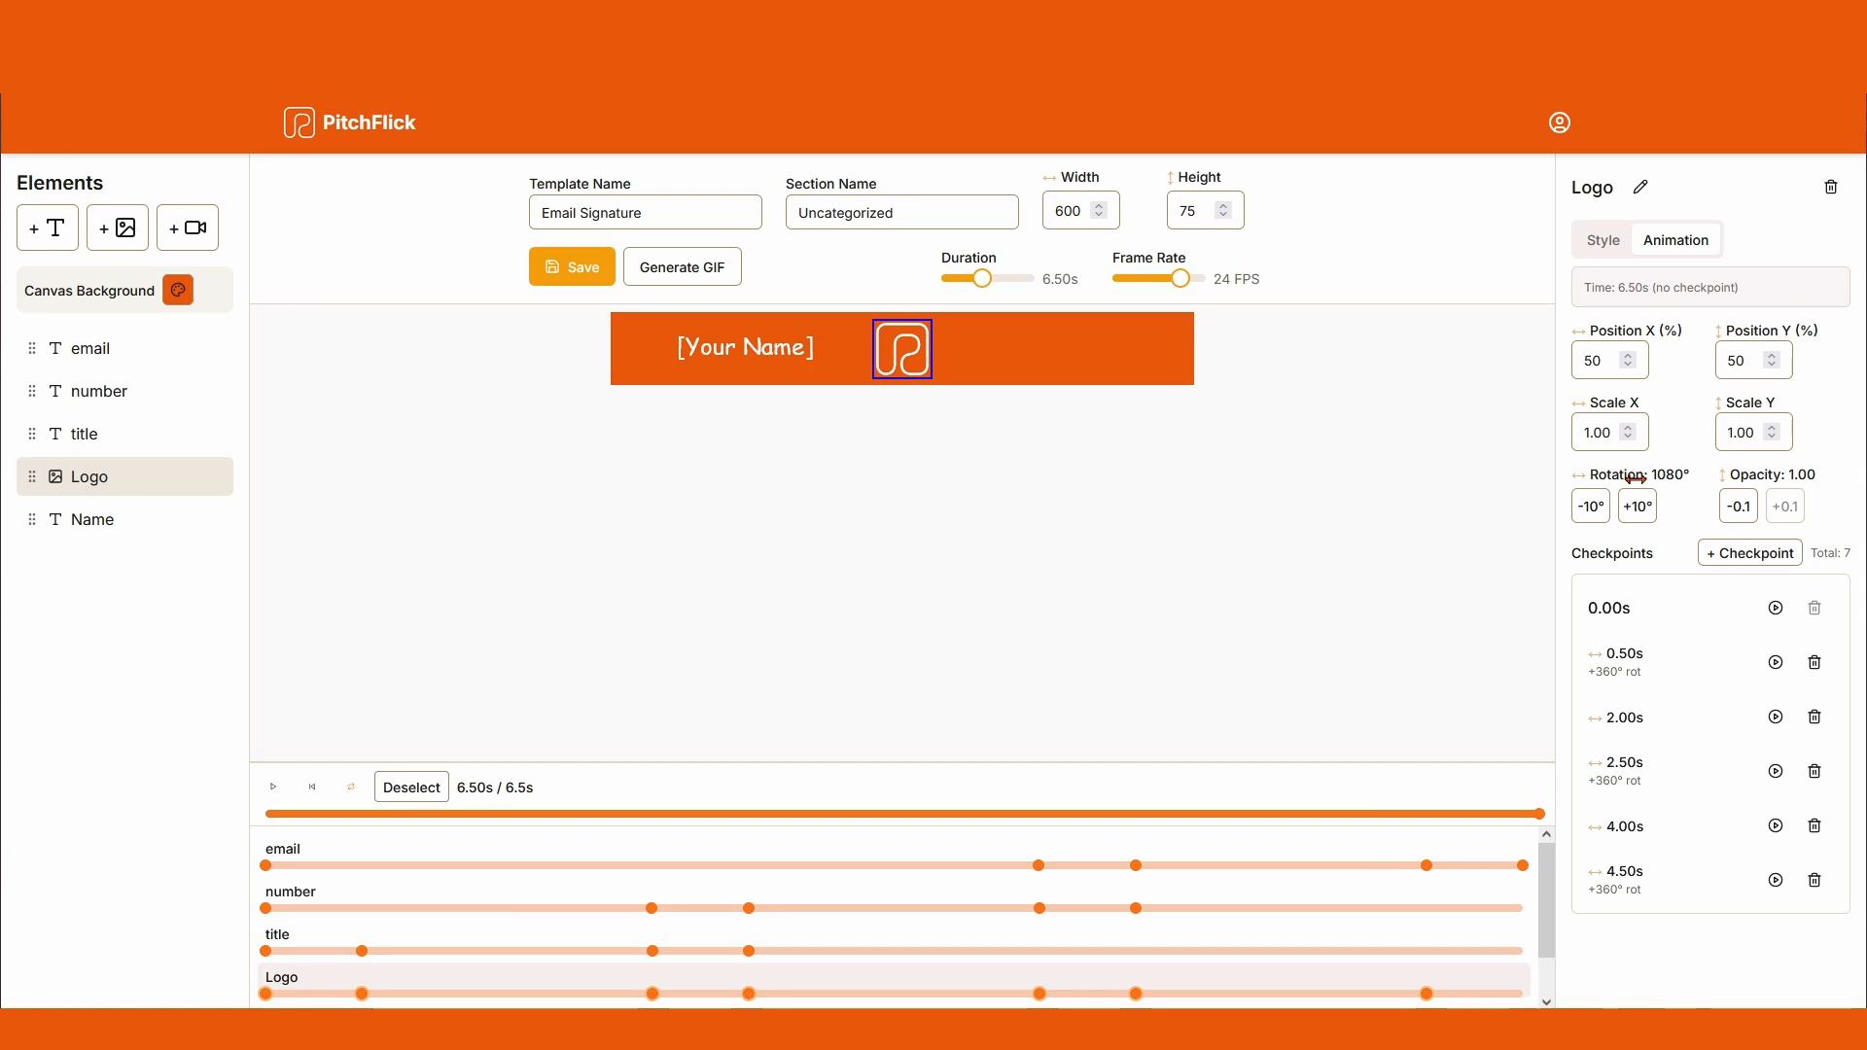
{"action": "left_click_drag", "start_coordinate": [1637, 478], "coordinate": [1863, 530]}
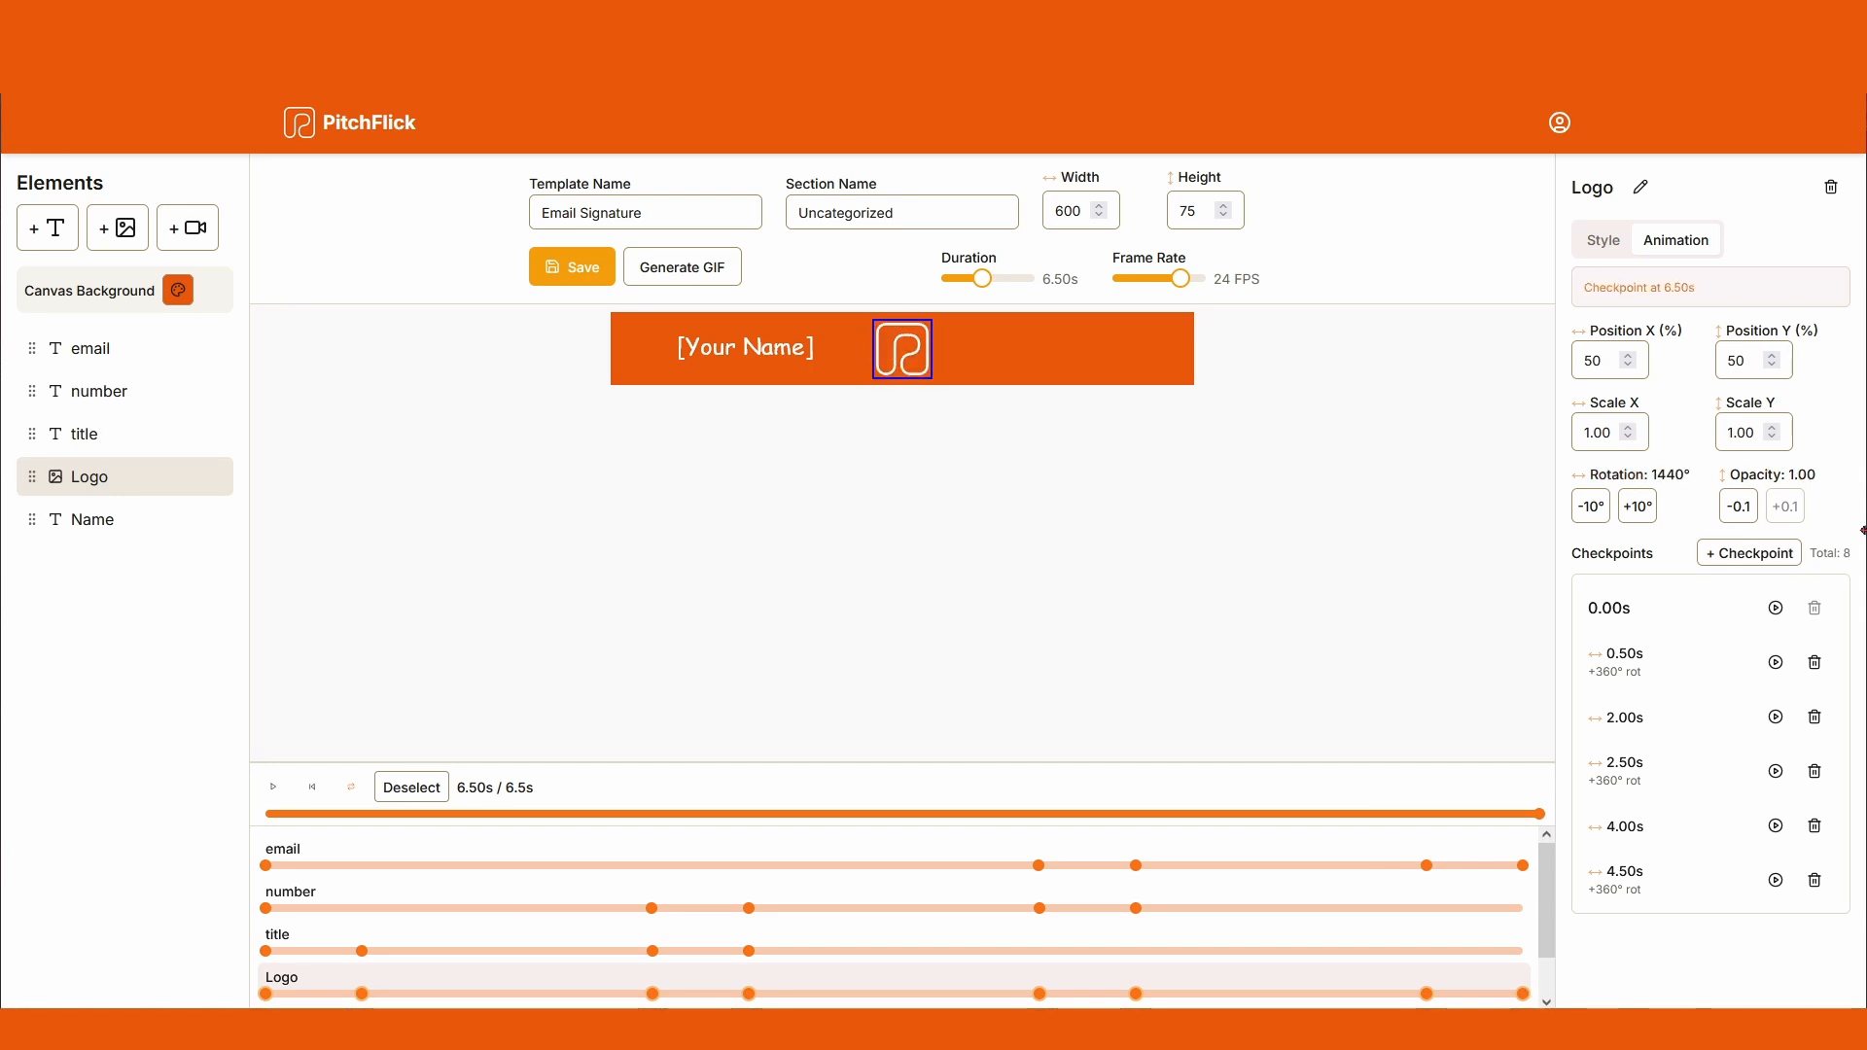
Step: Reselect the logo and review its full list of checkpoints
{"action": "left_click", "coordinate": [413, 787]}
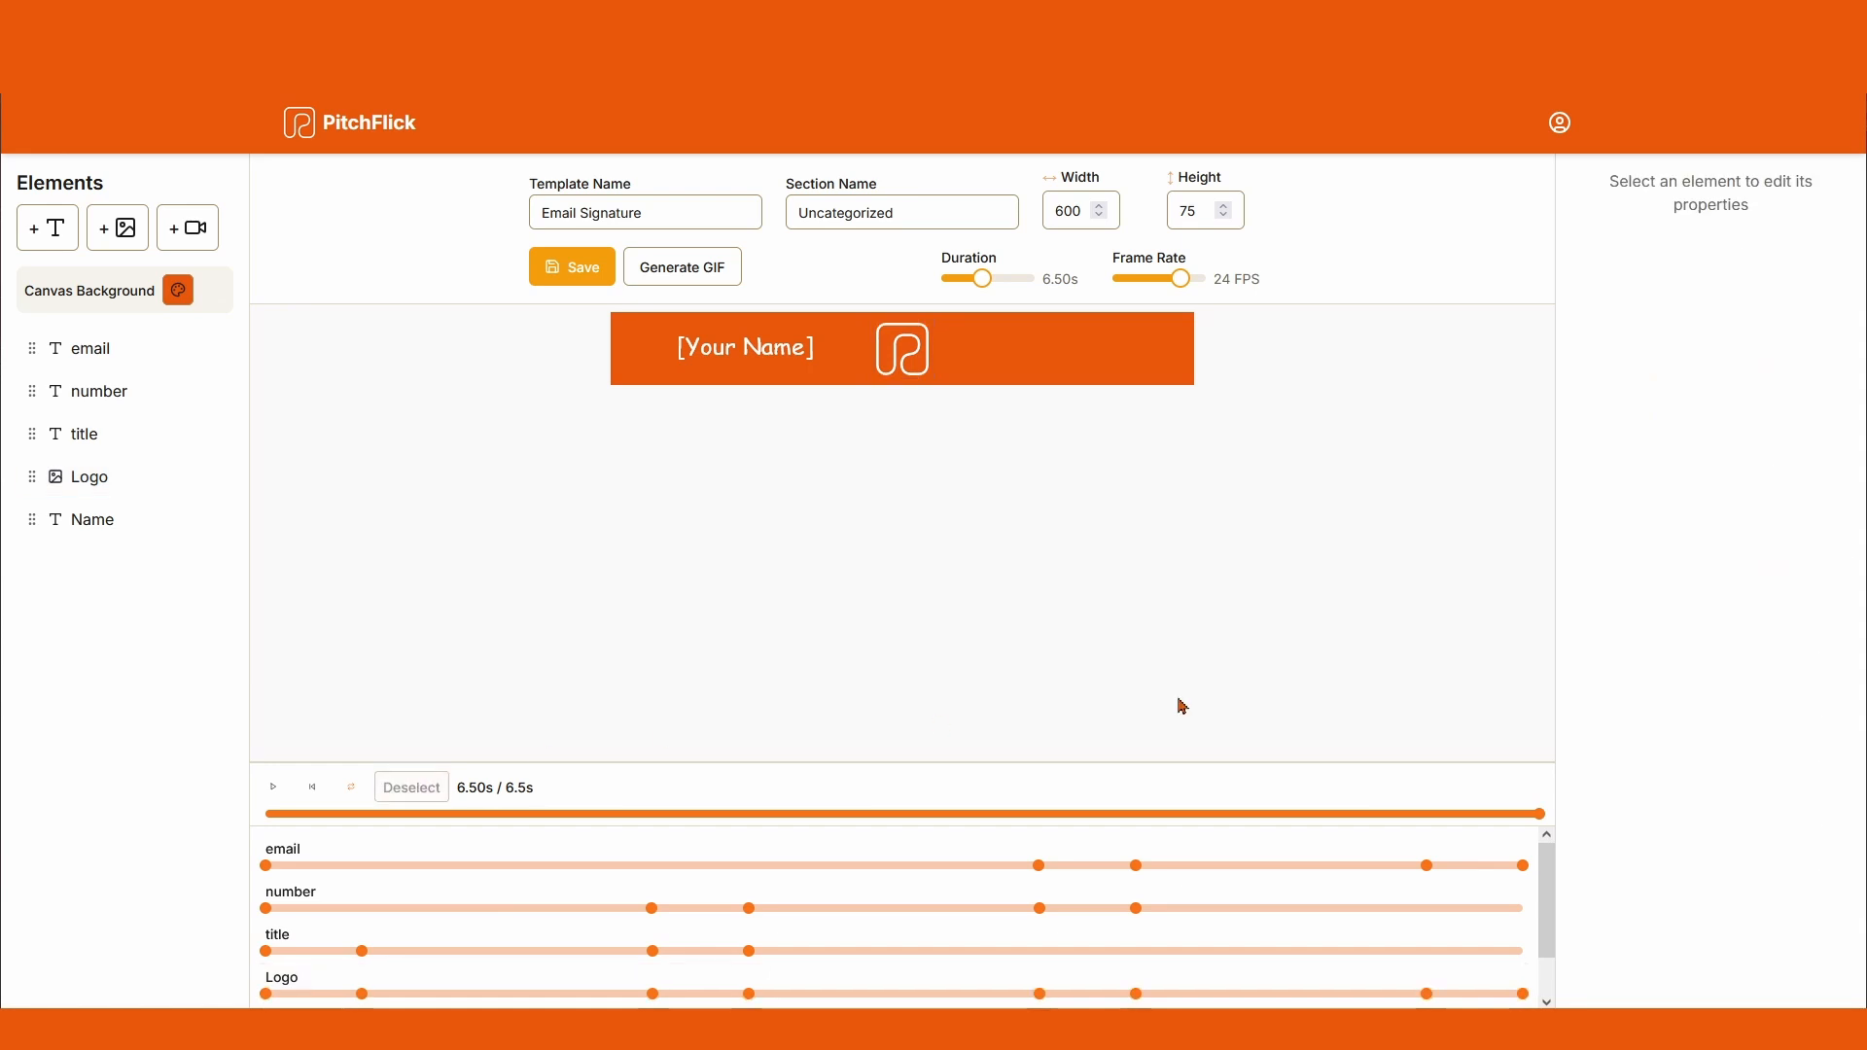
{"action": "left_click", "coordinate": [394, 984]}
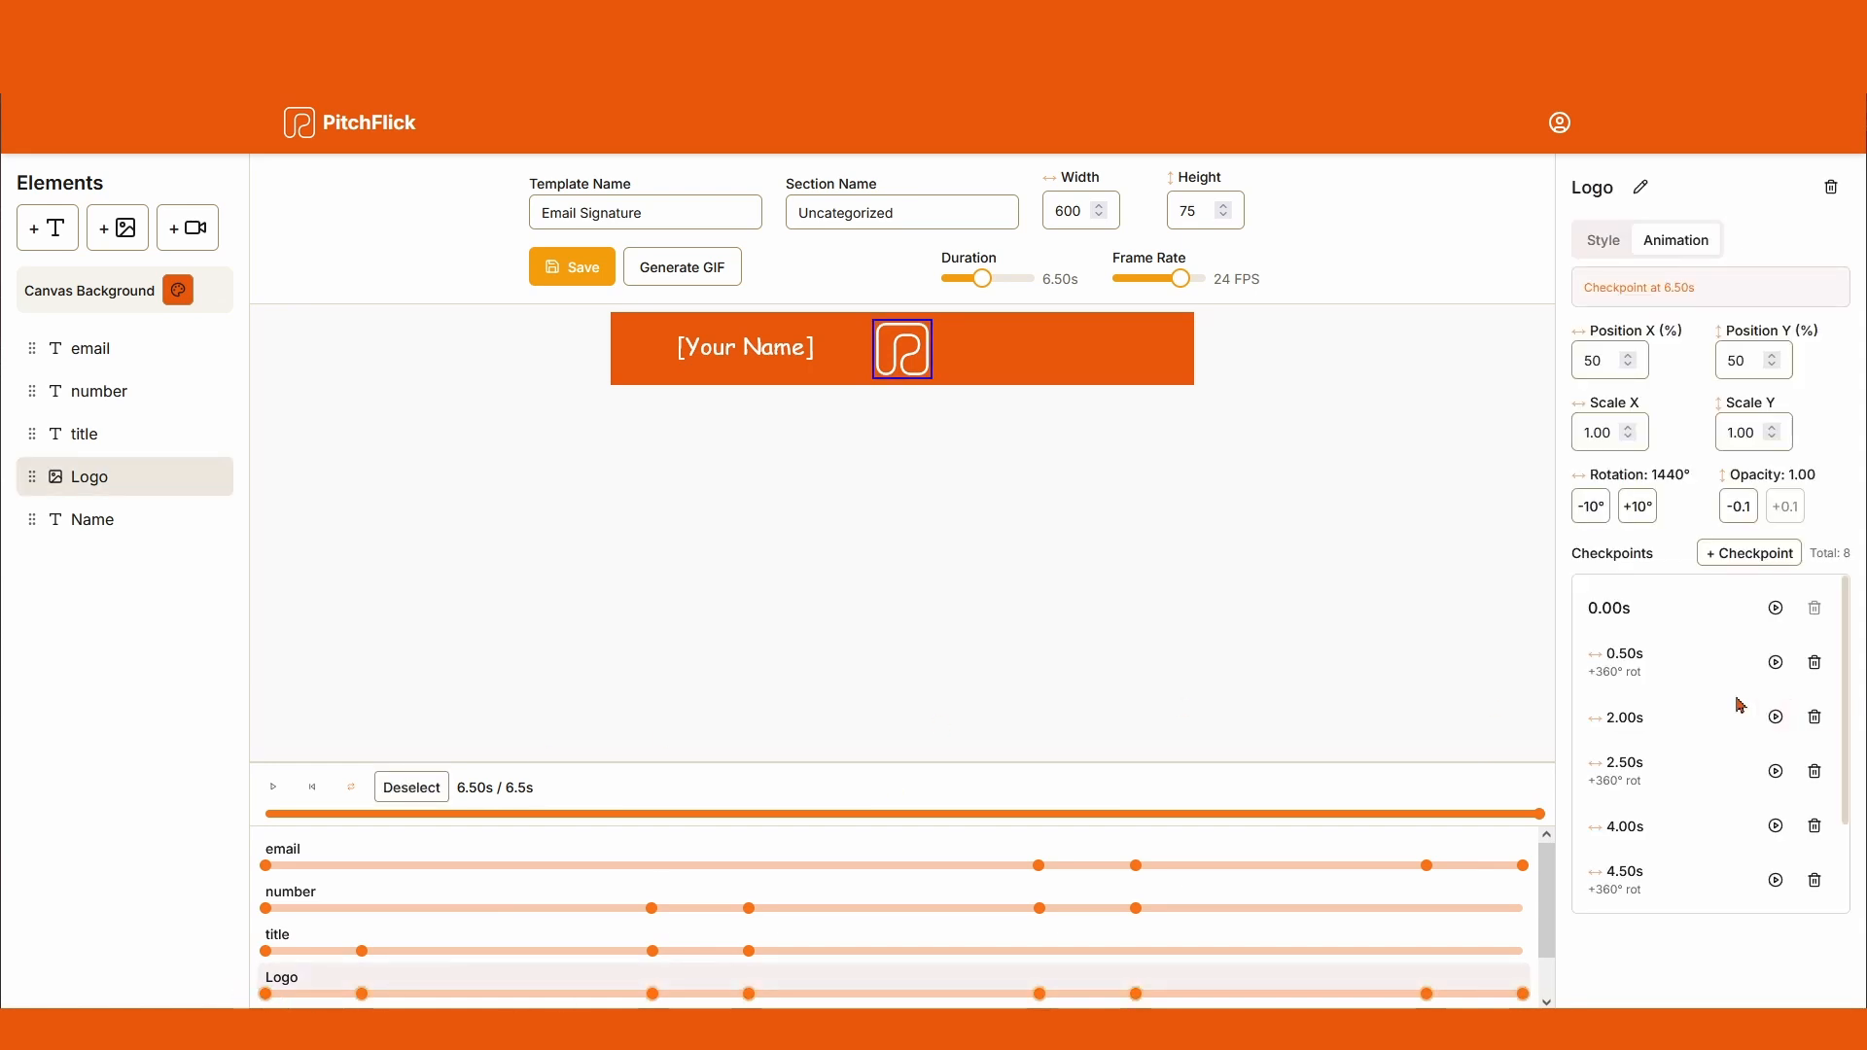
{"action": "scroll", "coordinate": [1738, 705], "scroll_direction": "down", "scroll_amount": 2}
{"action": "scroll", "coordinate": [1738, 705], "scroll_direction": "up", "scroll_amount": 2}
{"action": "scroll", "coordinate": [1738, 705], "scroll_direction": "down", "scroll_amount": 2}
{"action": "scroll", "coordinate": [1721, 680], "scroll_direction": "up", "scroll_amount": 2}
Step: Play the finished animation from the start with no element selected, and save the template
{"action": "left_click", "coordinate": [312, 787]}
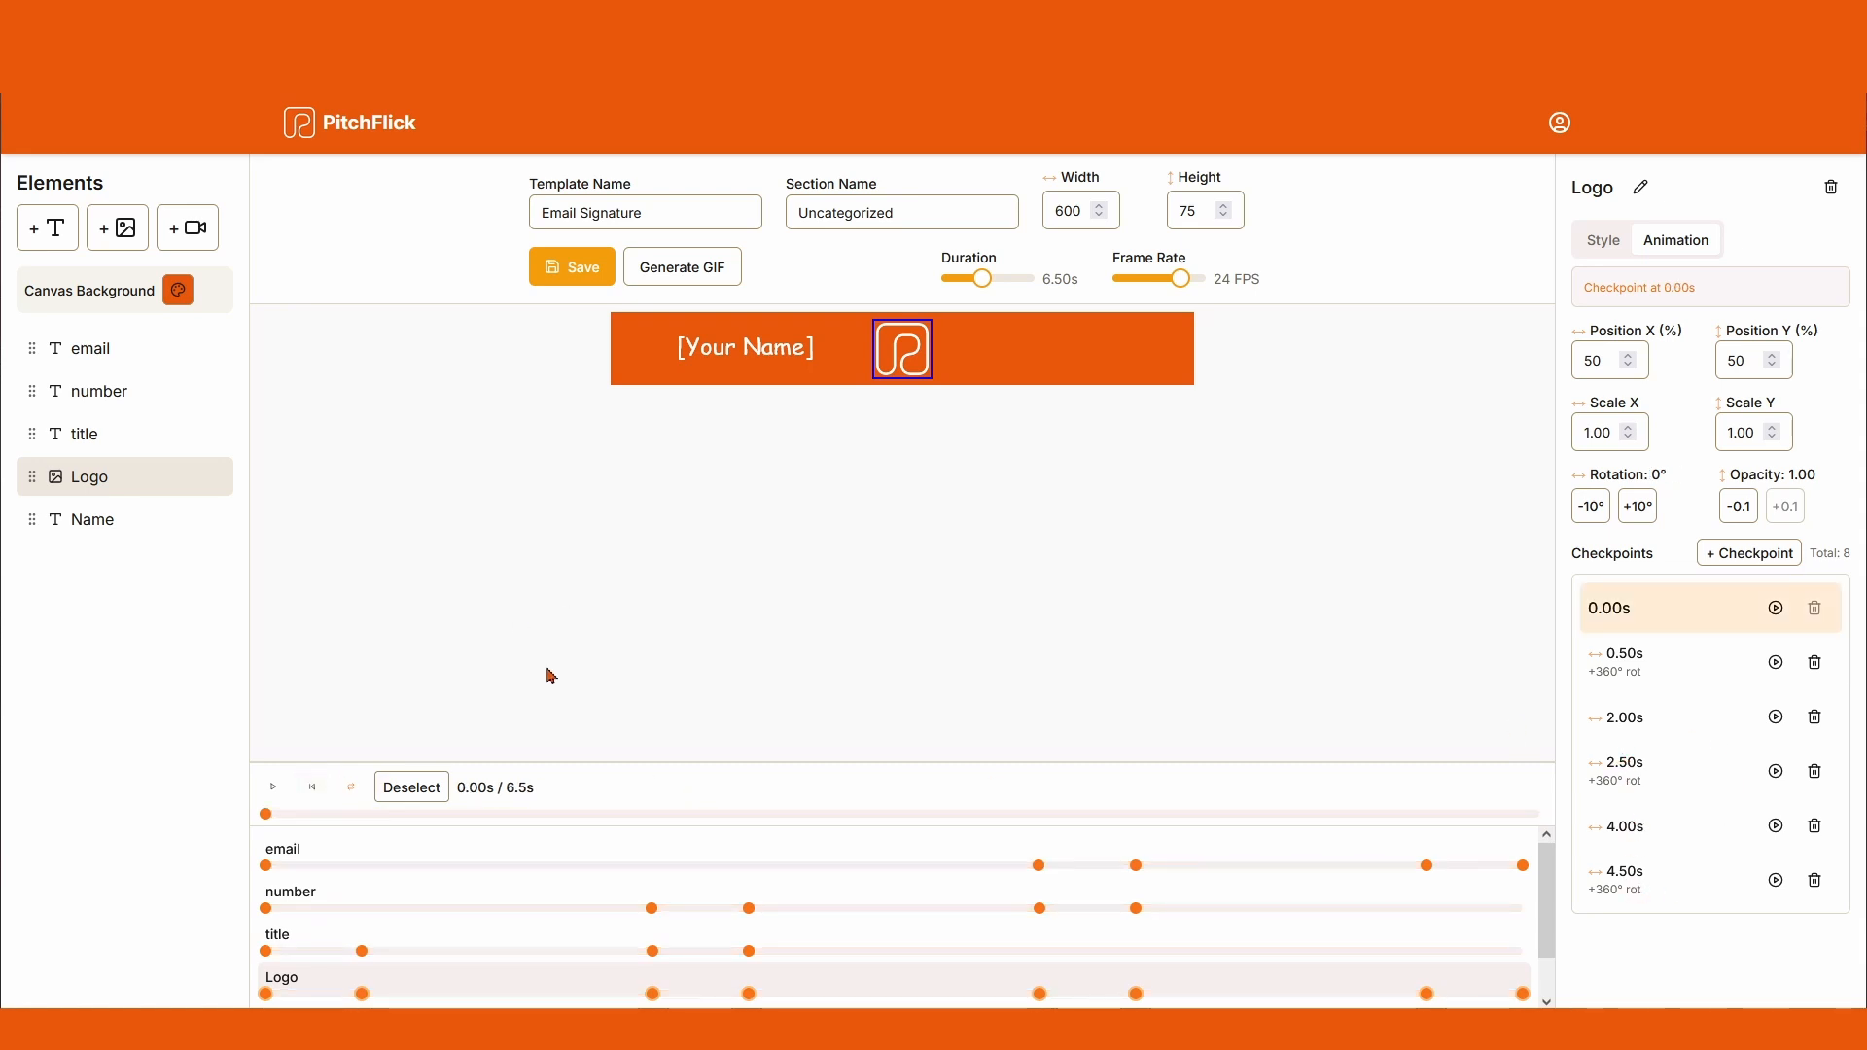
{"action": "left_click", "coordinate": [274, 797]}
{"action": "left_click", "coordinate": [392, 786]}
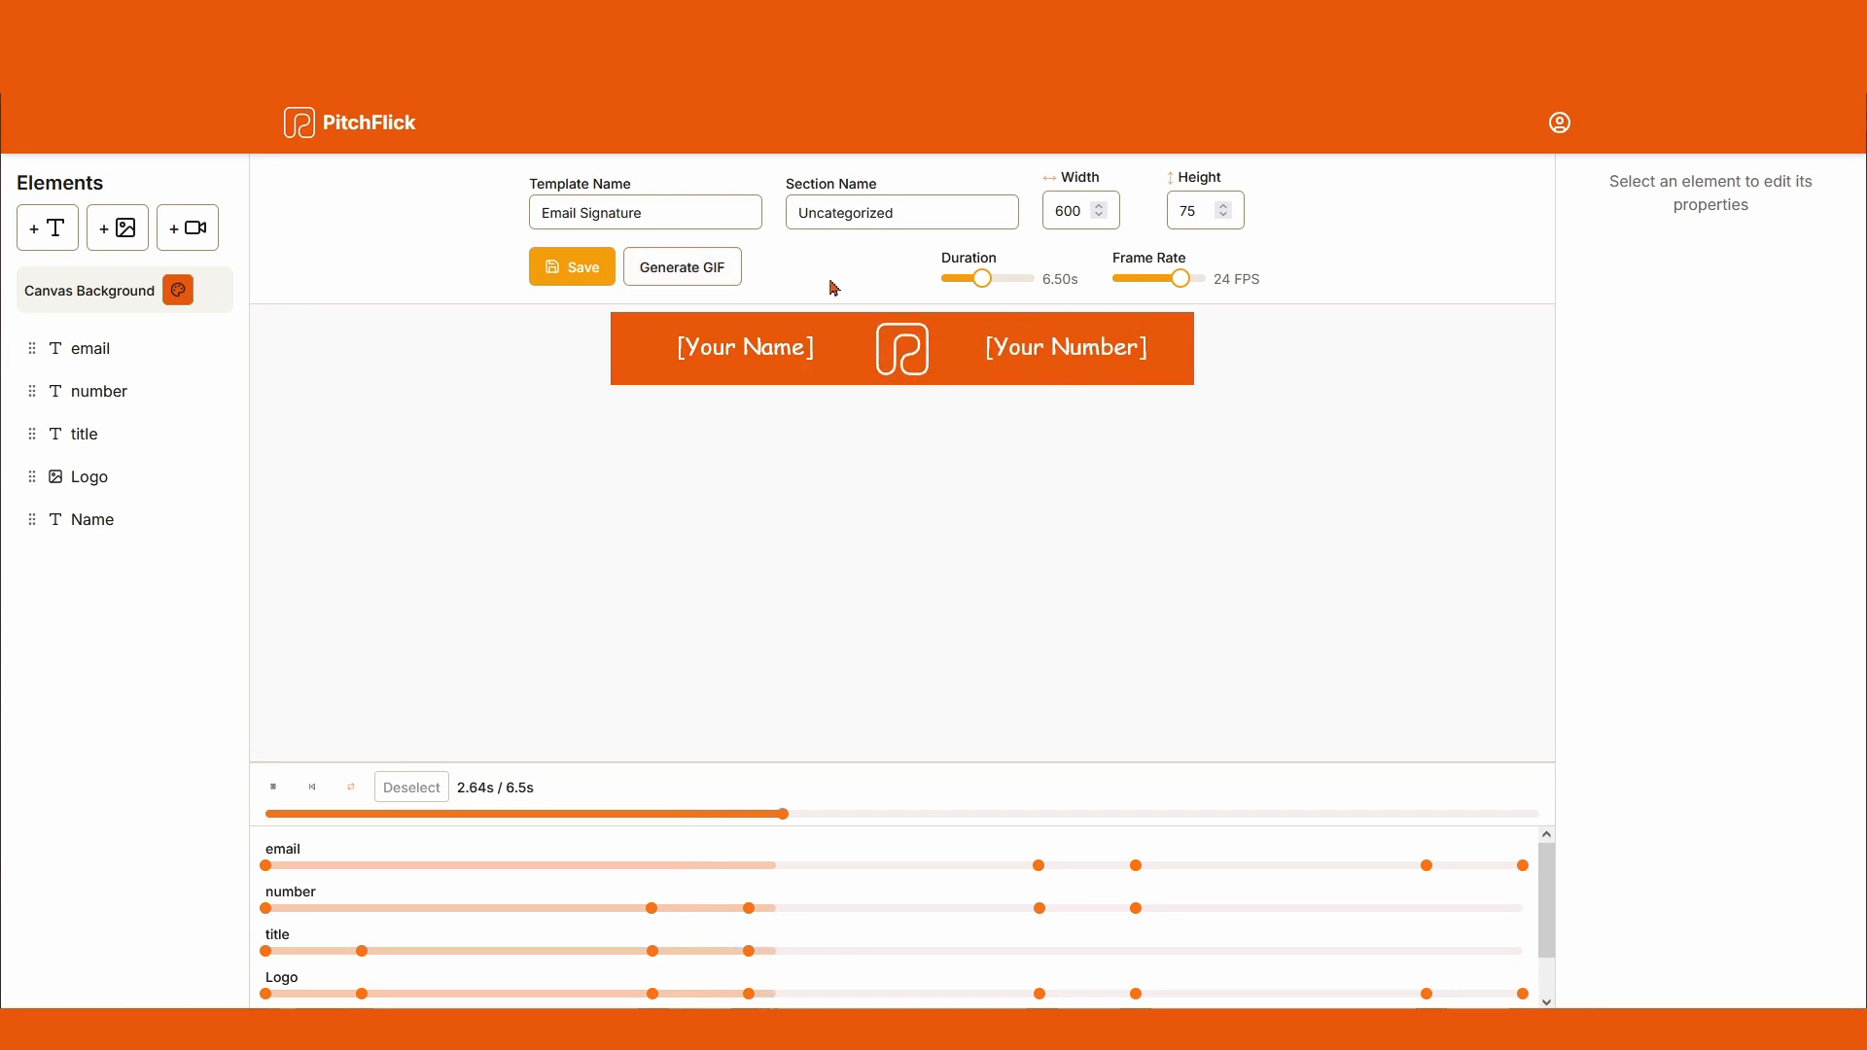
{"action": "left_click", "coordinate": [572, 272]}
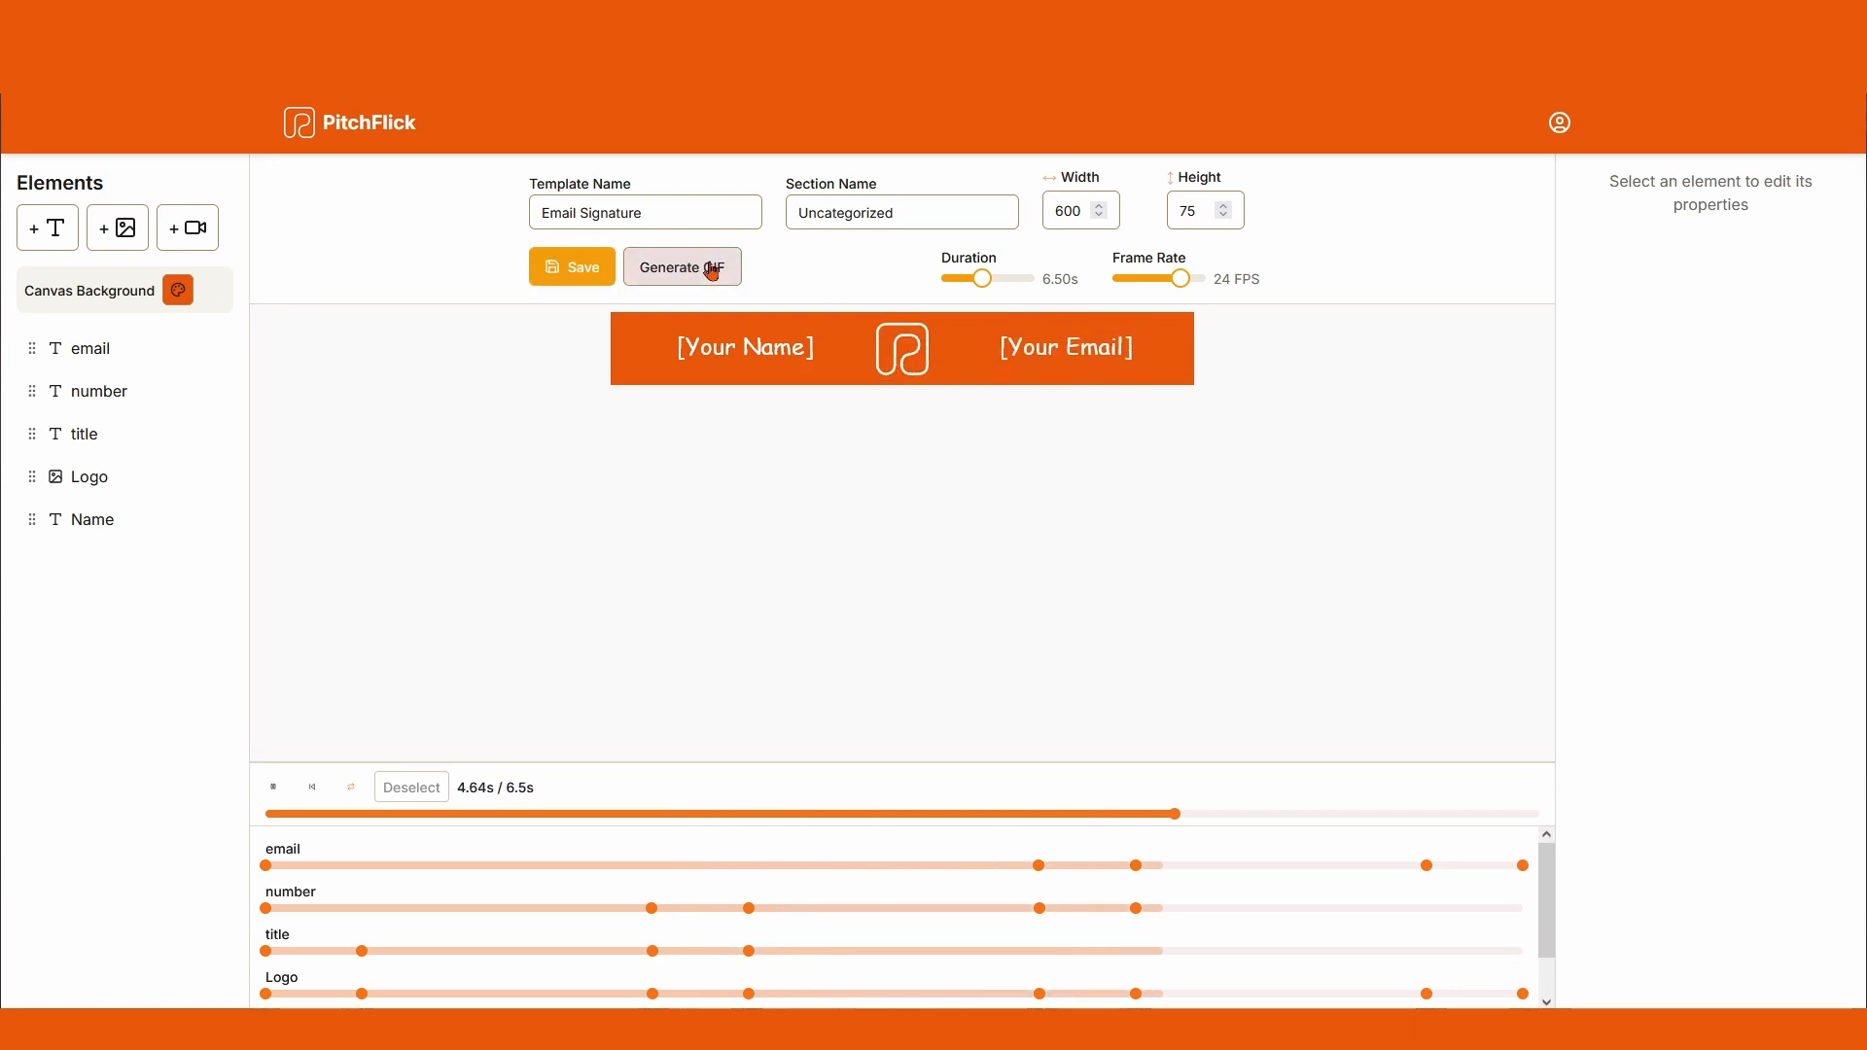